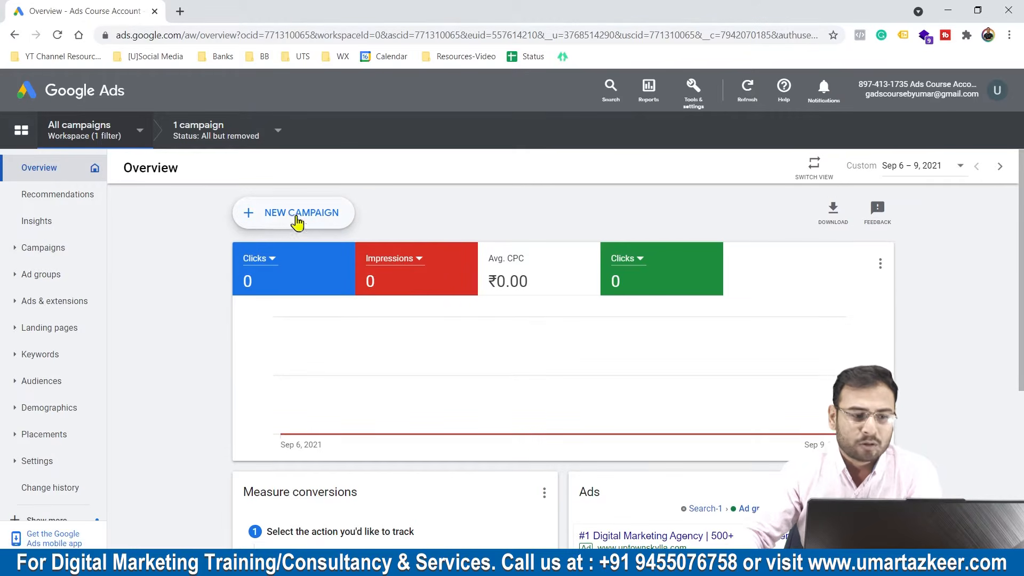
- Start a new campaign from the campaigns list and choose to create it without a goal's guidance
left_click(80, 248)
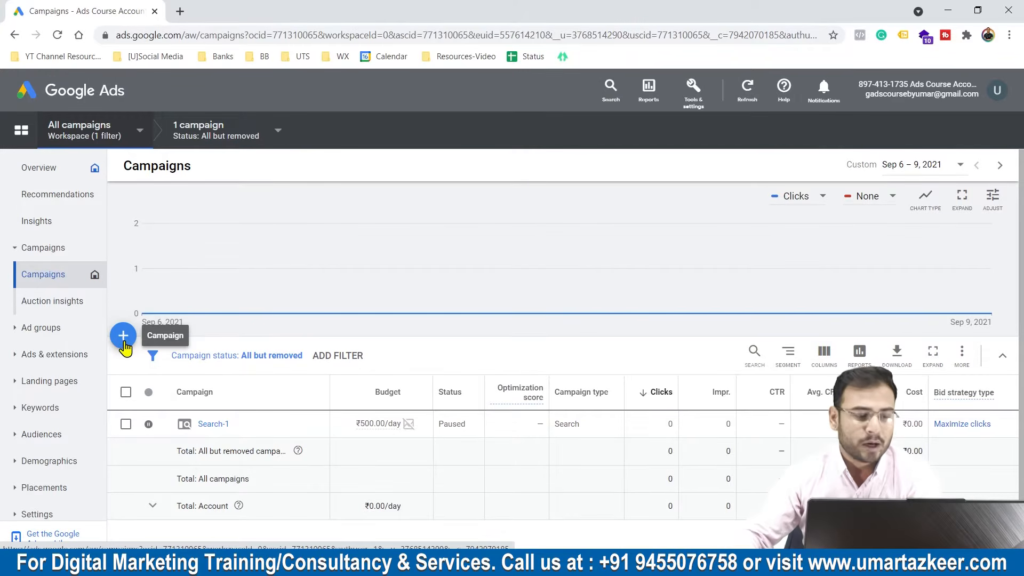
left_click(122, 339)
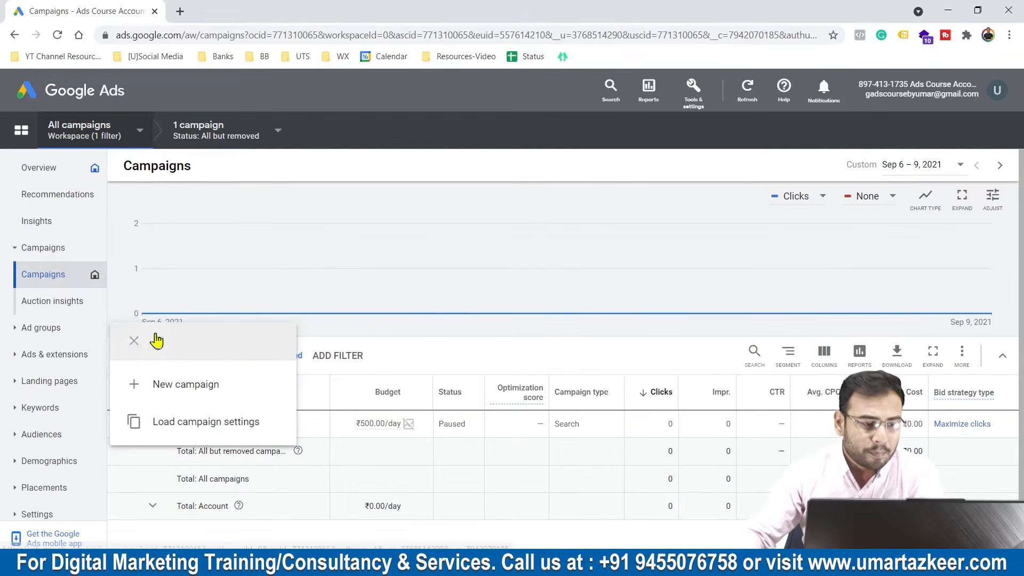
left_click(165, 392)
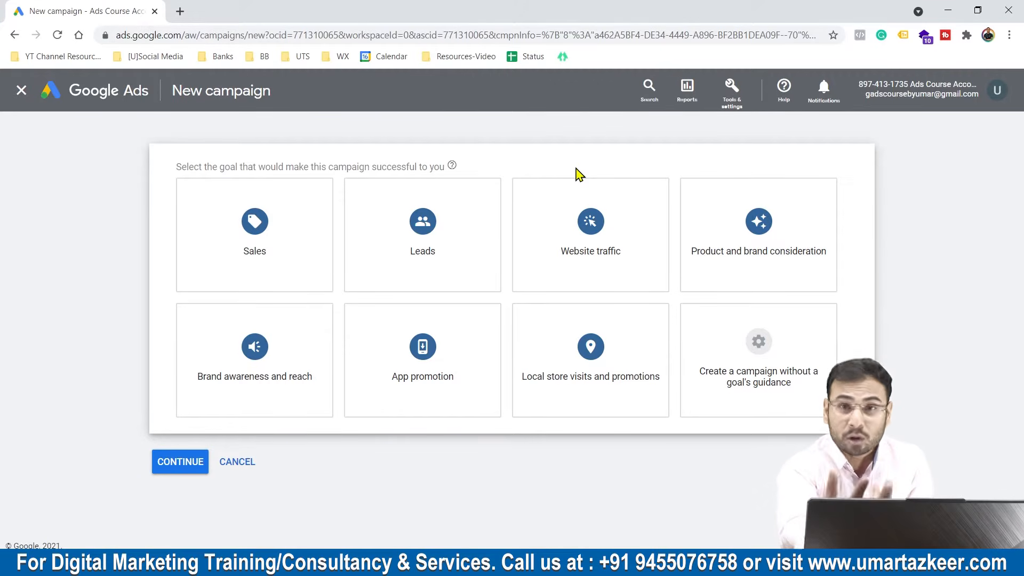
mouse_move(448, 222)
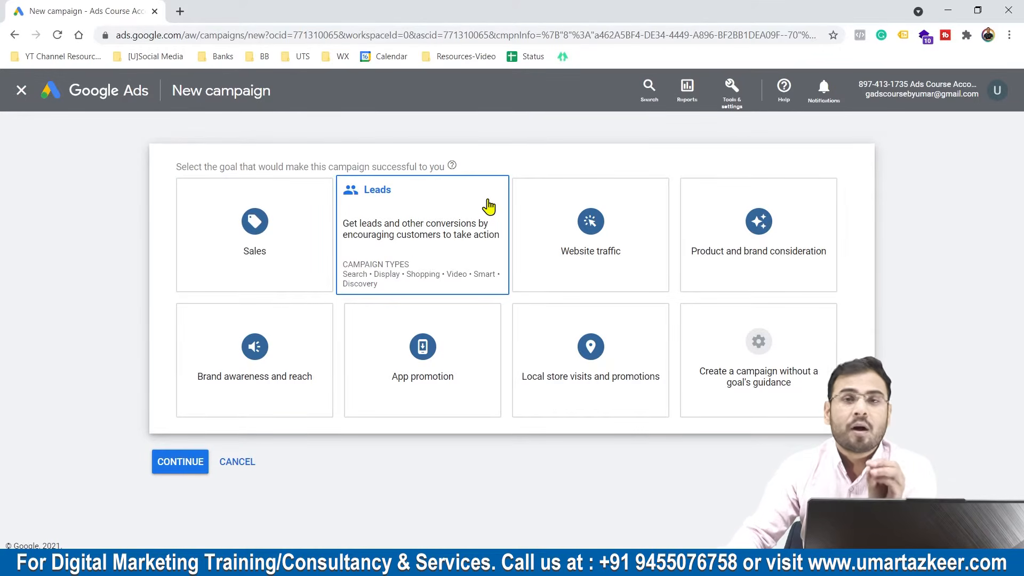
left_click(760, 335)
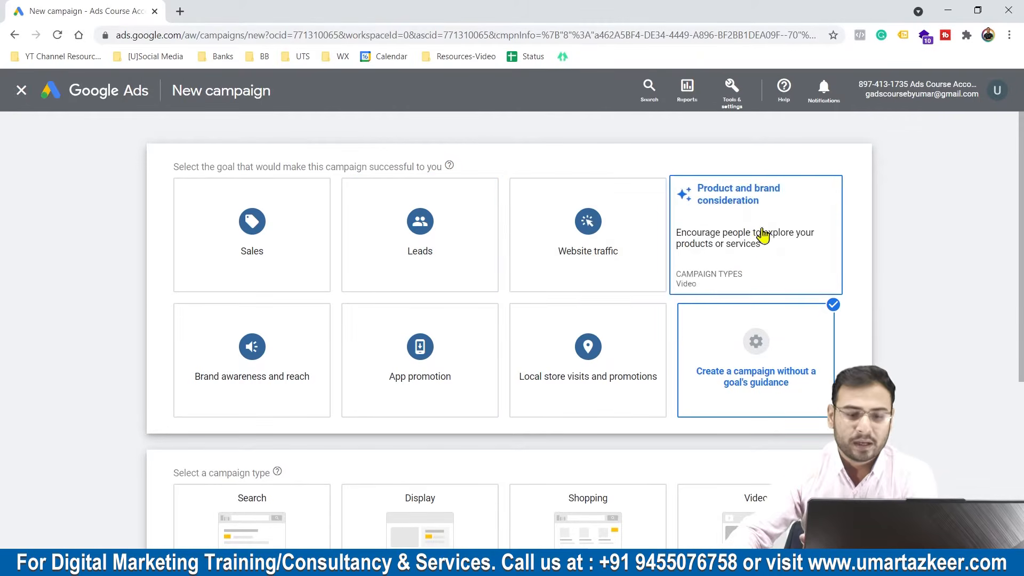
- Choose Search as the campaign type
scroll(853, 309, "down", 2)
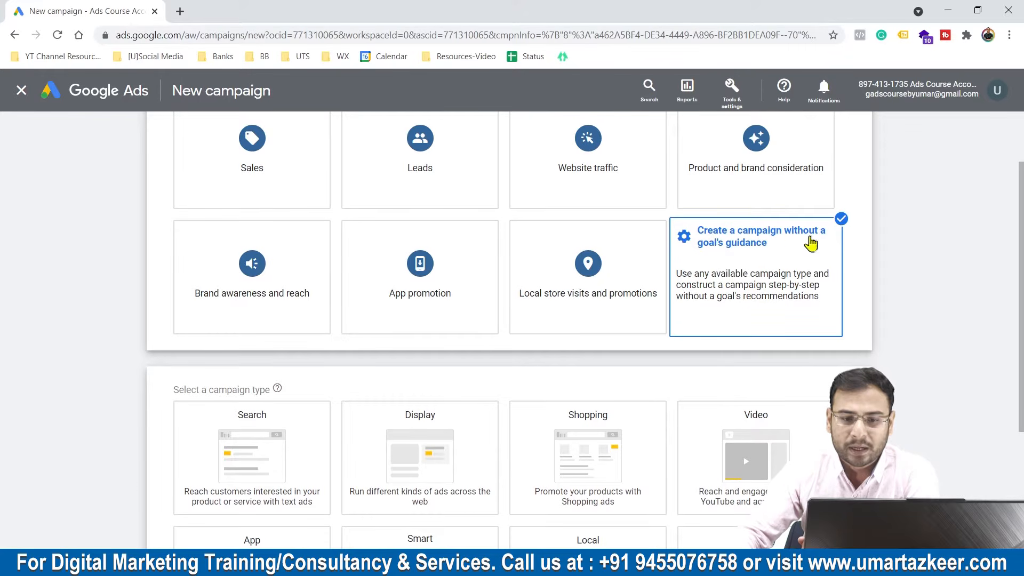
scroll(800, 272, "down", 3)
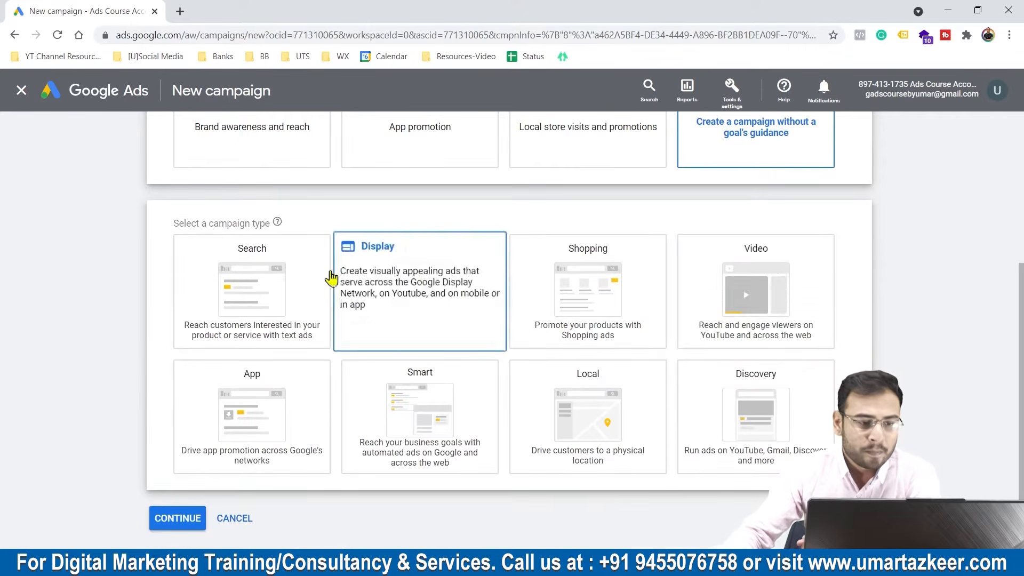
left_click(244, 268)
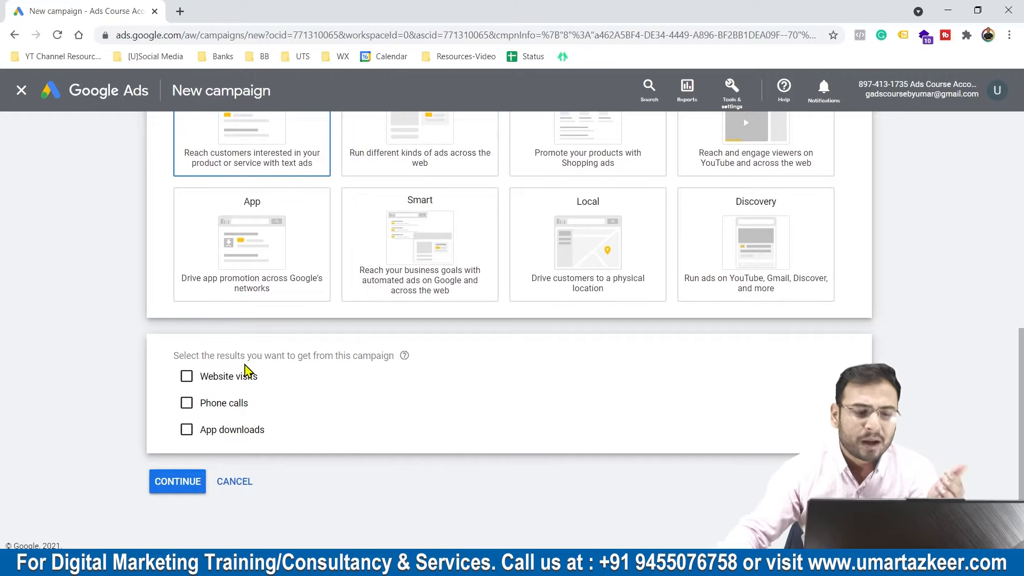
- Select website visits as the desired campaign result, leave the business website blank, and continue to the campaign settings
scroll(282, 286, "up", 2)
scroll(282, 287, "up", 3)
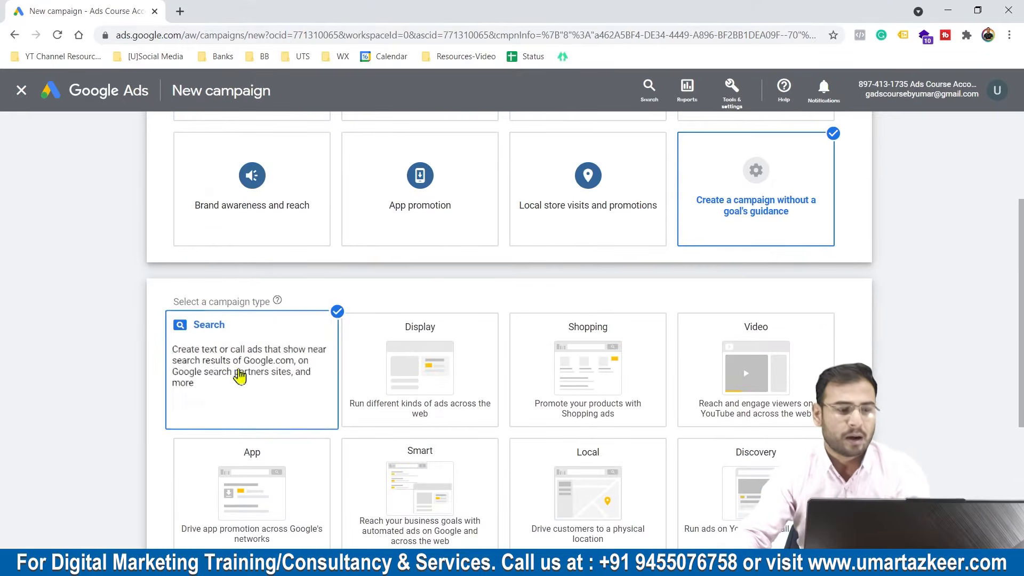
scroll(291, 338, "down", 5)
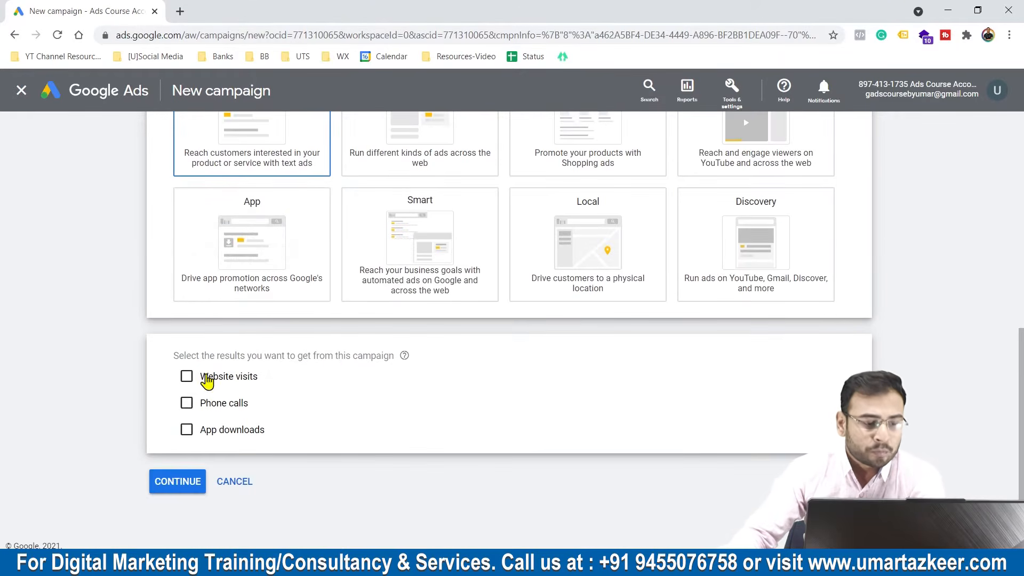
left_click(206, 378)
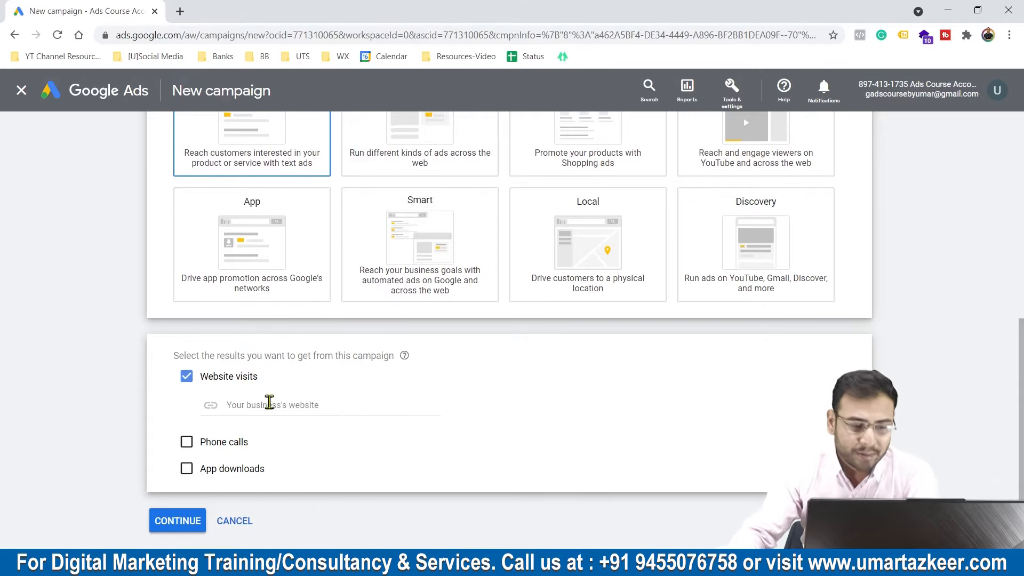
scroll(330, 400, "up", 2)
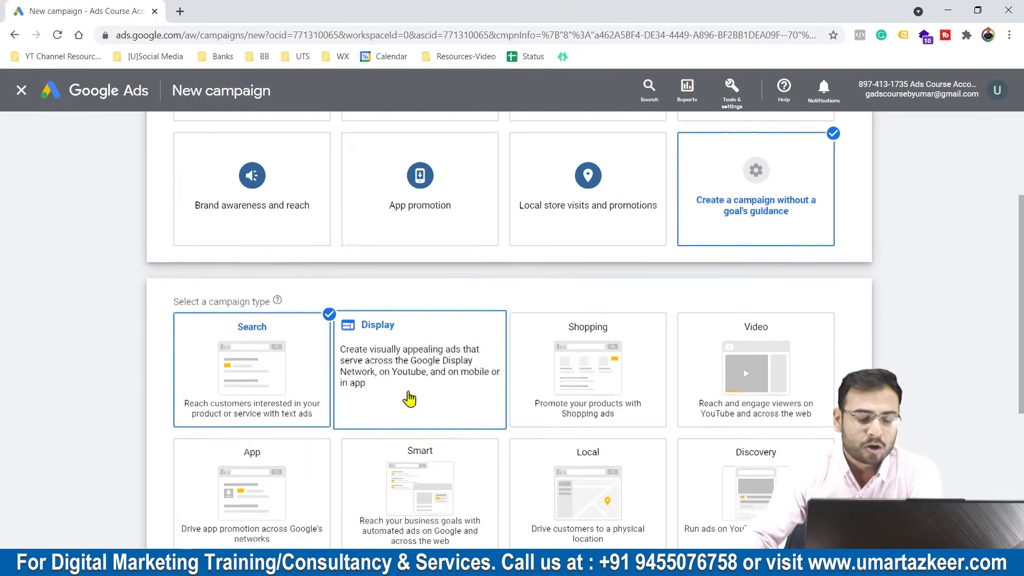
scroll(399, 402, "down", 2)
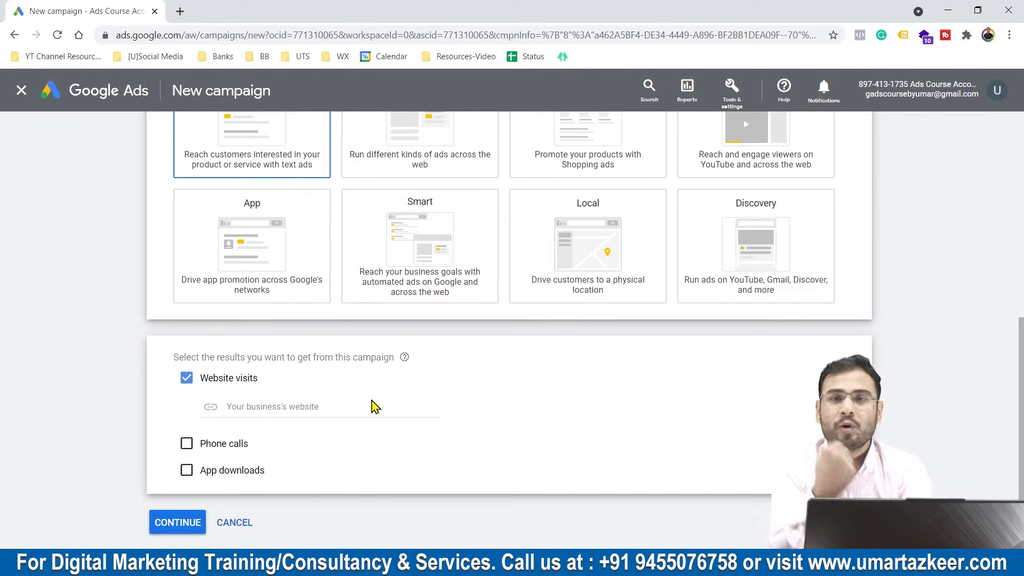
scroll(240, 427, "down", 1)
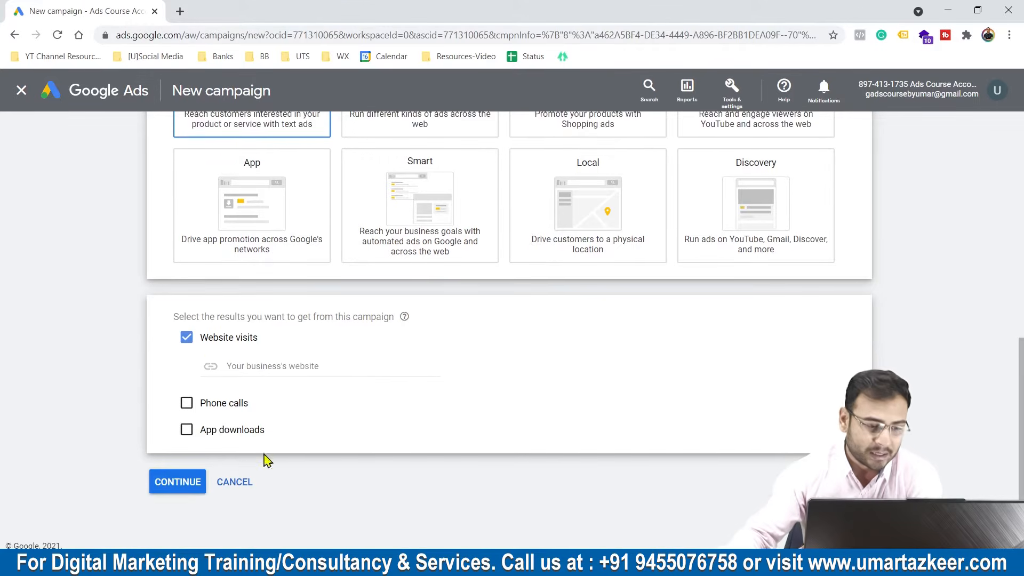
left_click(179, 482)
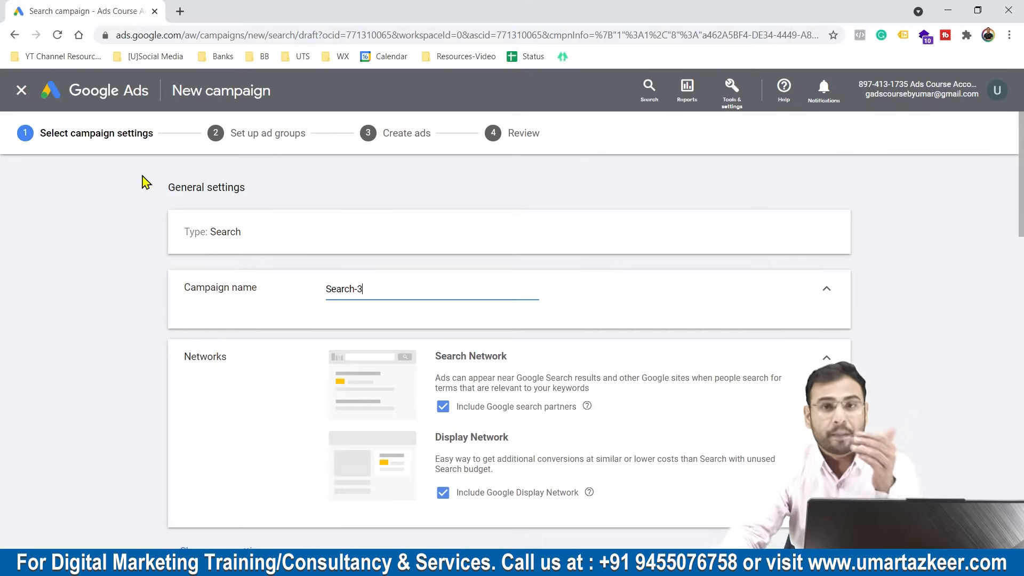
- Replace the default campaign name with Search_WV_15/10, the creator's name and GeneralAudience, joined by underscores
left_click_drag(373, 288, 328, 289)
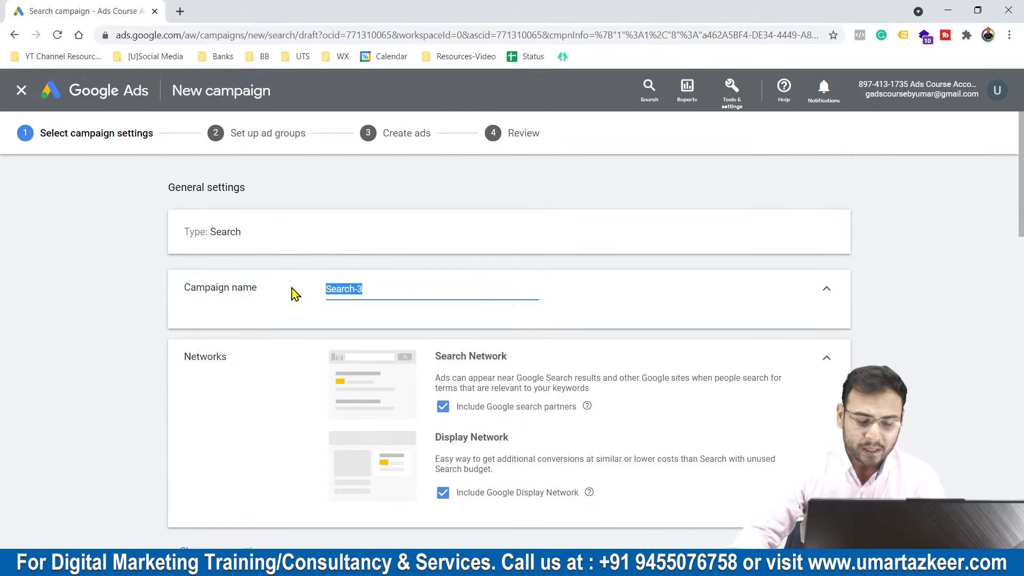
key("BackSpace")
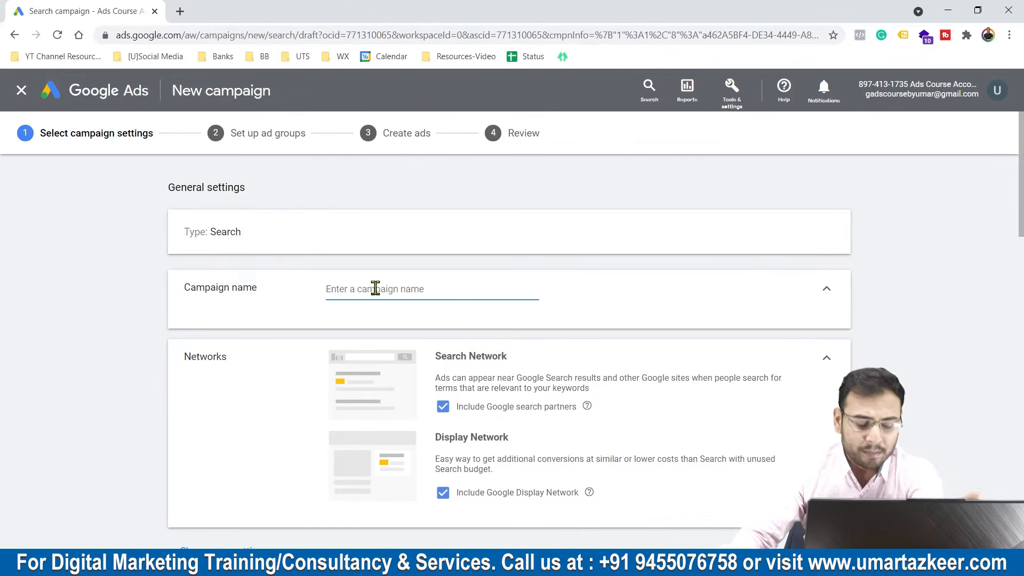
type("S")
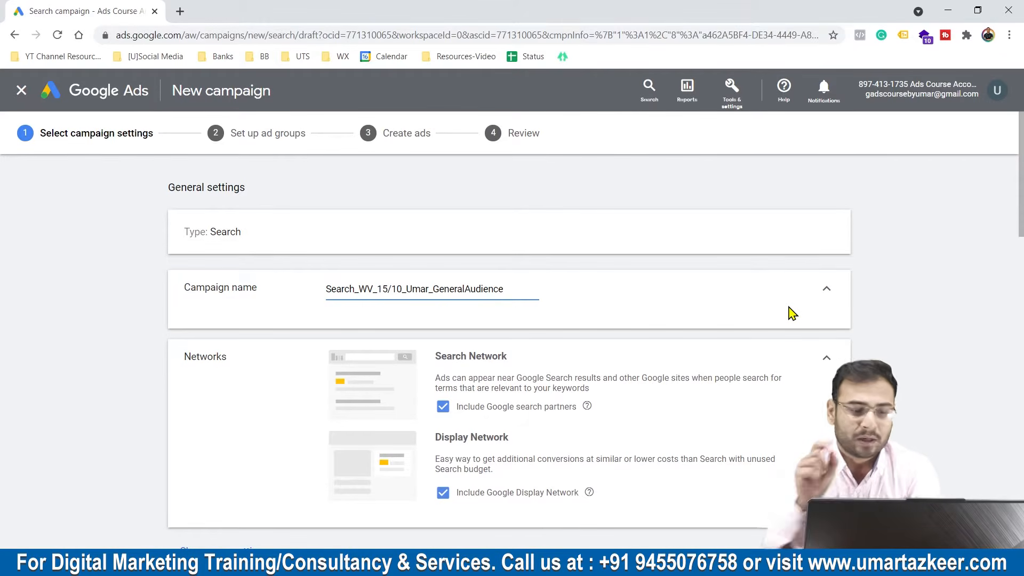
- Exclude the Google Display Network from the campaign's networks and collapse the Networks section
scroll(498, 347, "down", 2)
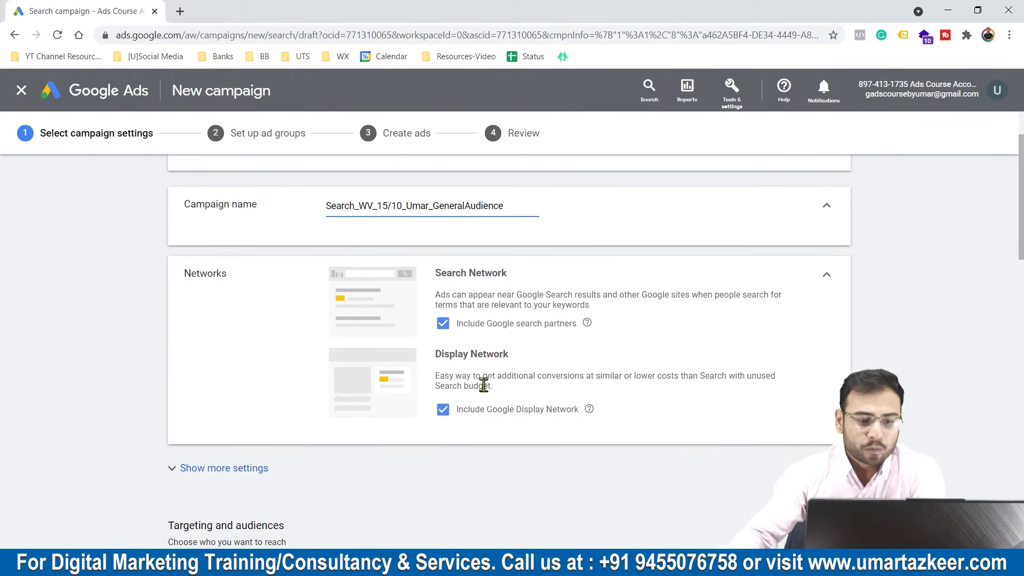
left_click(443, 410)
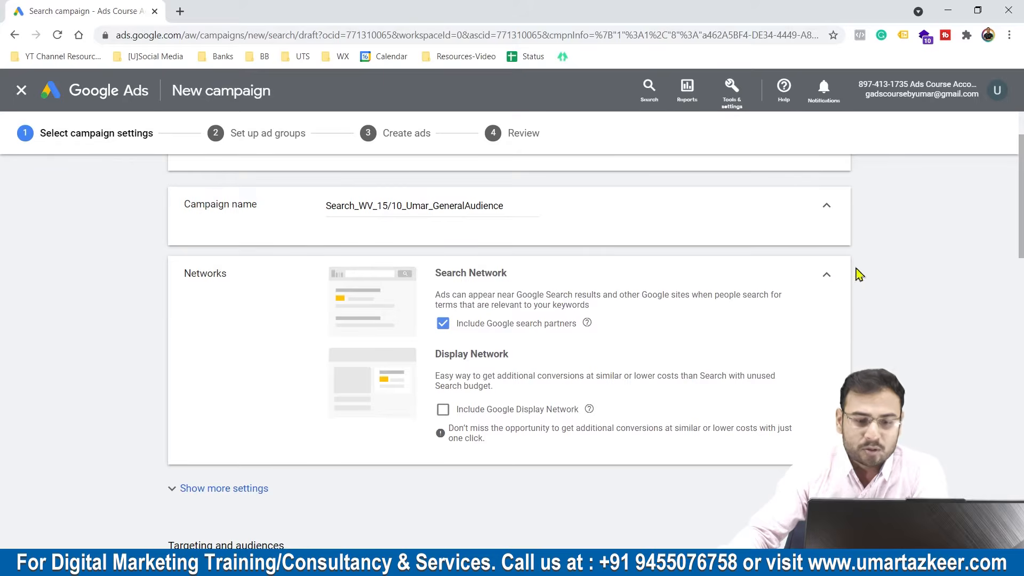
left_click(827, 276)
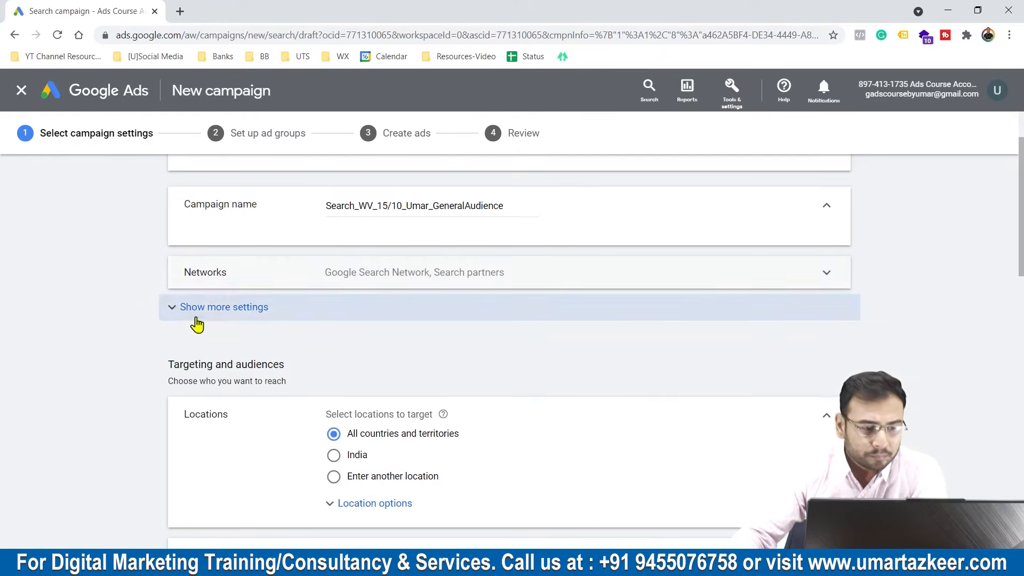
- Review the campaign's additional general settings, including the dates, URL options, Dynamic Search Ads and the ad schedule
left_click(219, 313)
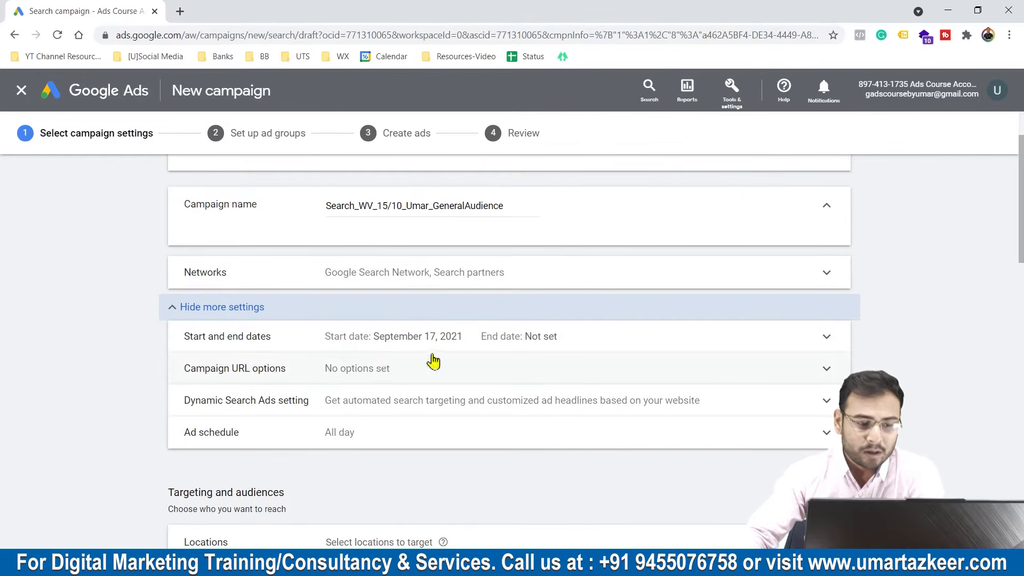
scroll(406, 365, "down", 2)
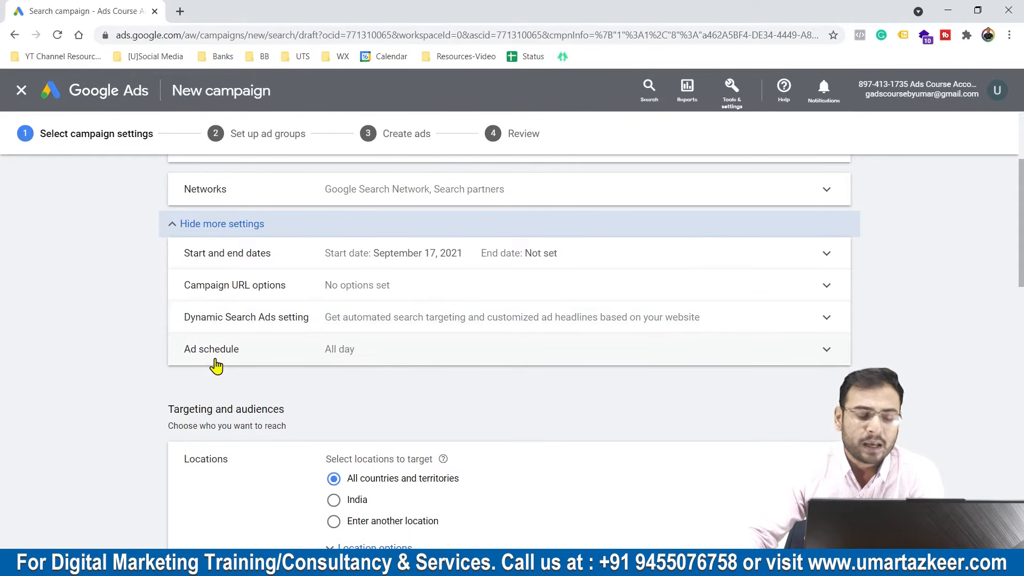
left_click(243, 356)
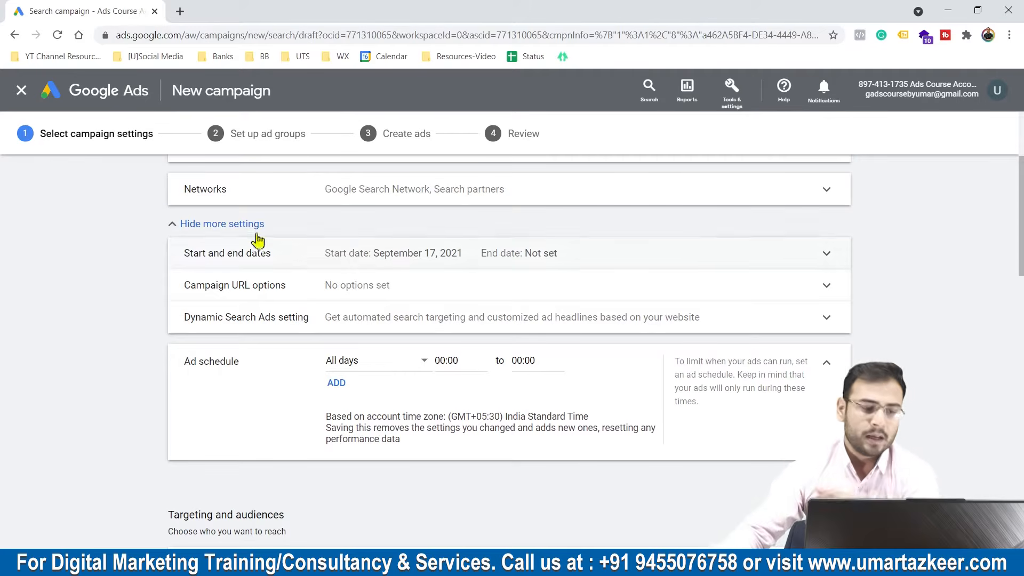
left_click(827, 362)
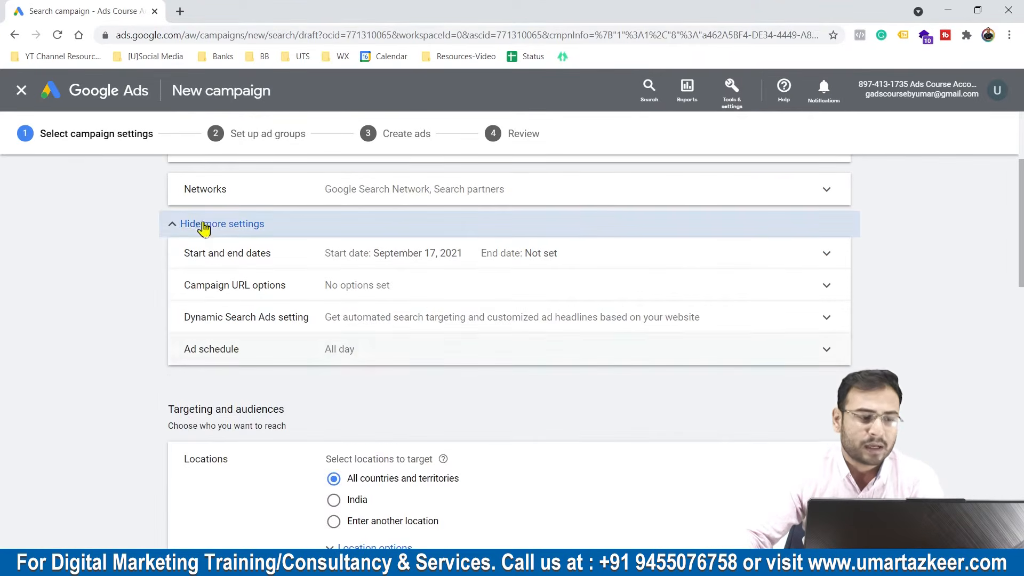
left_click(203, 227)
scroll(368, 216, "up", 3)
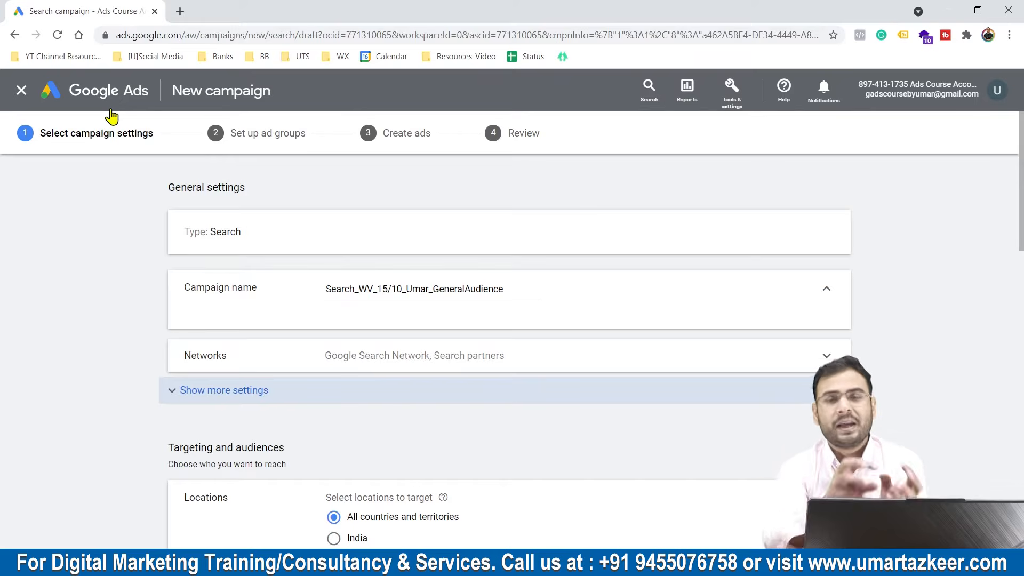
- Review the location and language targeting and the suggested audiences for the campaign
scroll(441, 238, "down", 5)
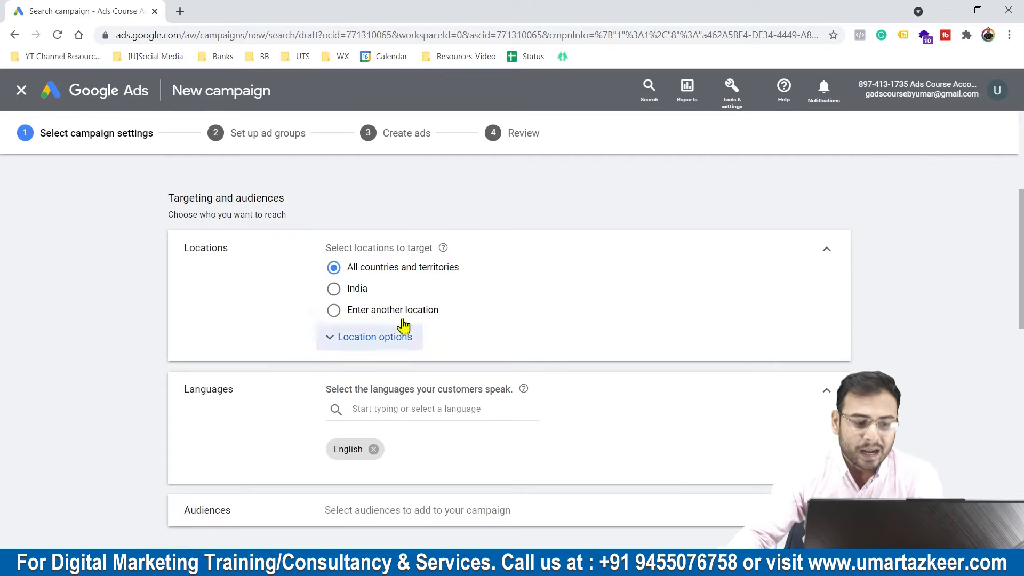
scroll(400, 328, "down", 3)
left_click(326, 349)
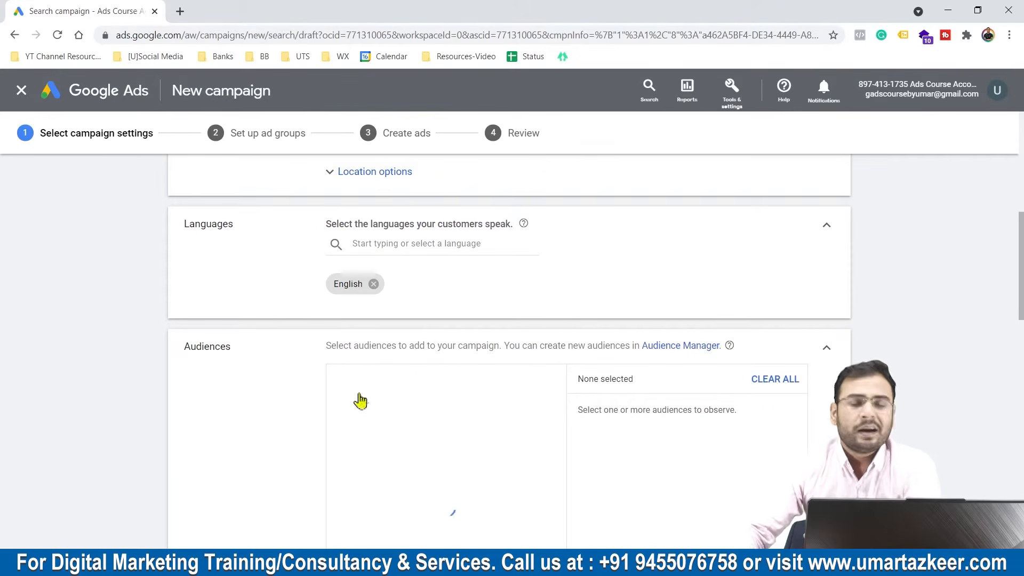
left_click(827, 347)
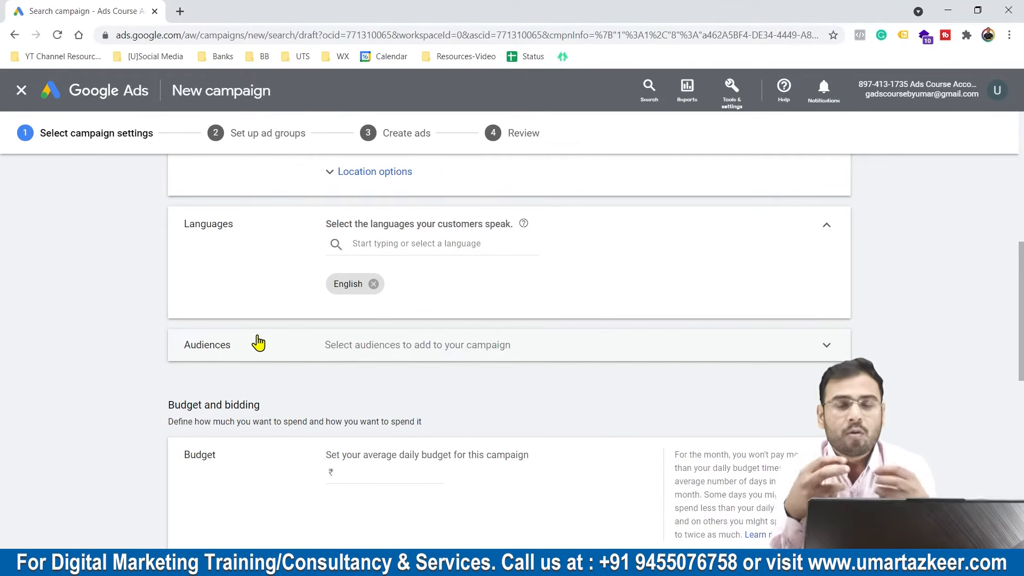
left_click(455, 346)
scroll(455, 372, "down", 3)
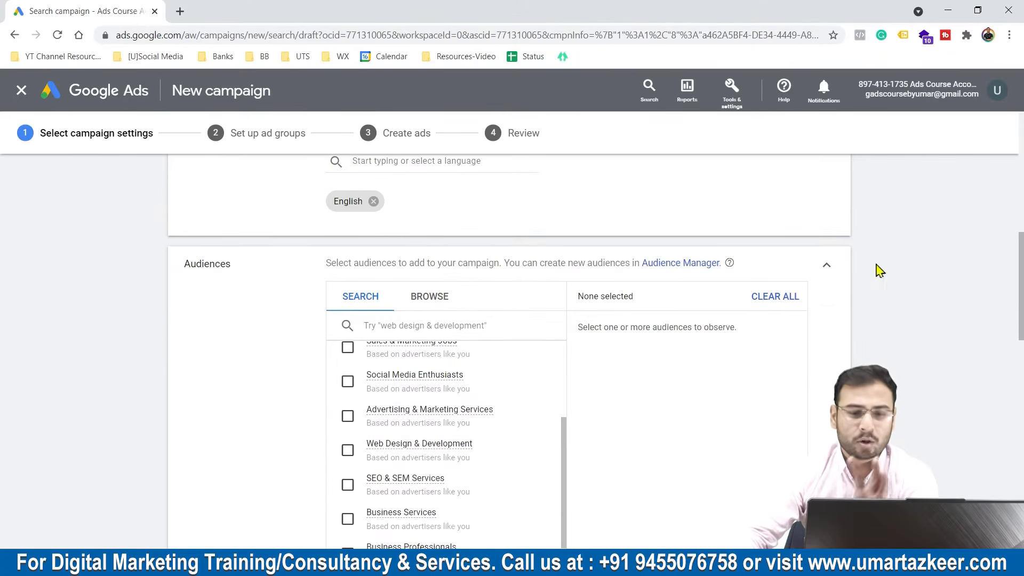
left_click(830, 264)
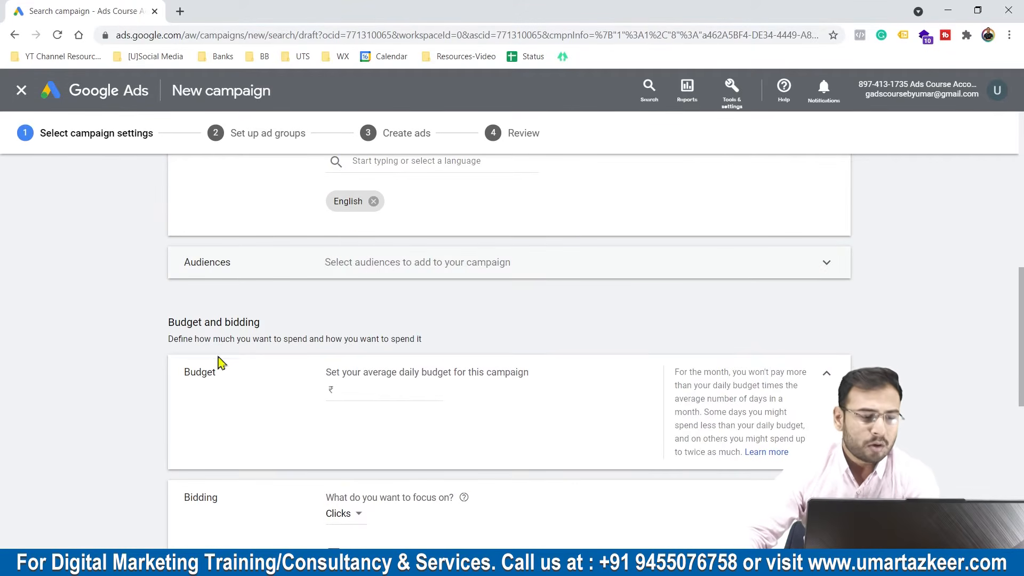
- Set the campaign's average daily budget to ₹500 and collapse the Budget section
left_click(365, 385)
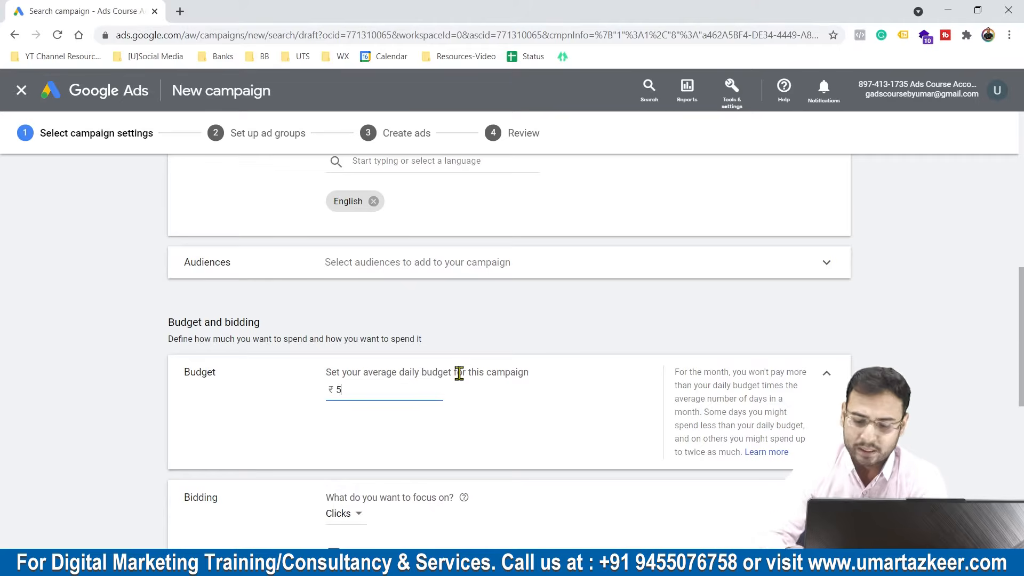
type("500")
left_click(515, 405)
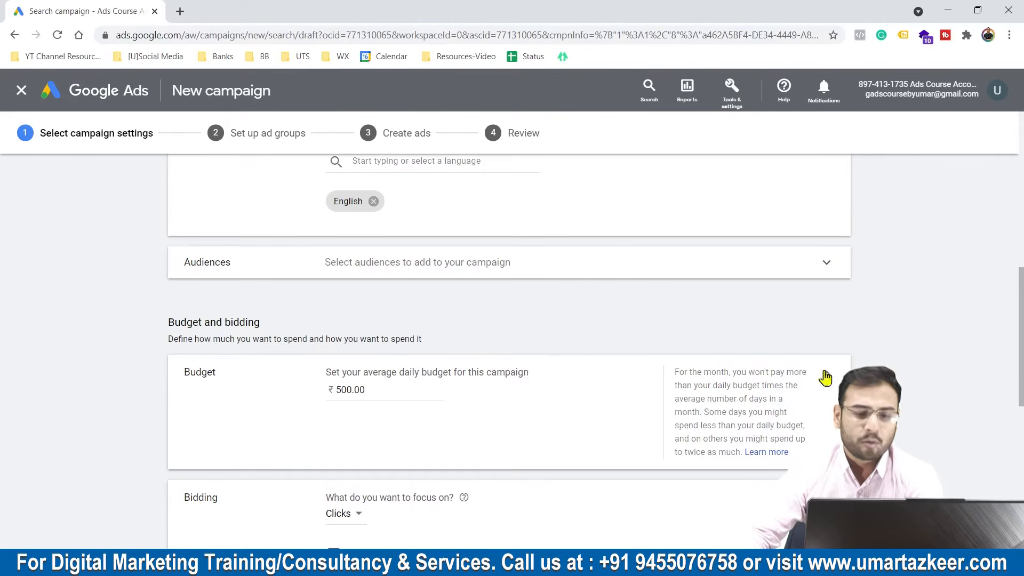
left_click(781, 363)
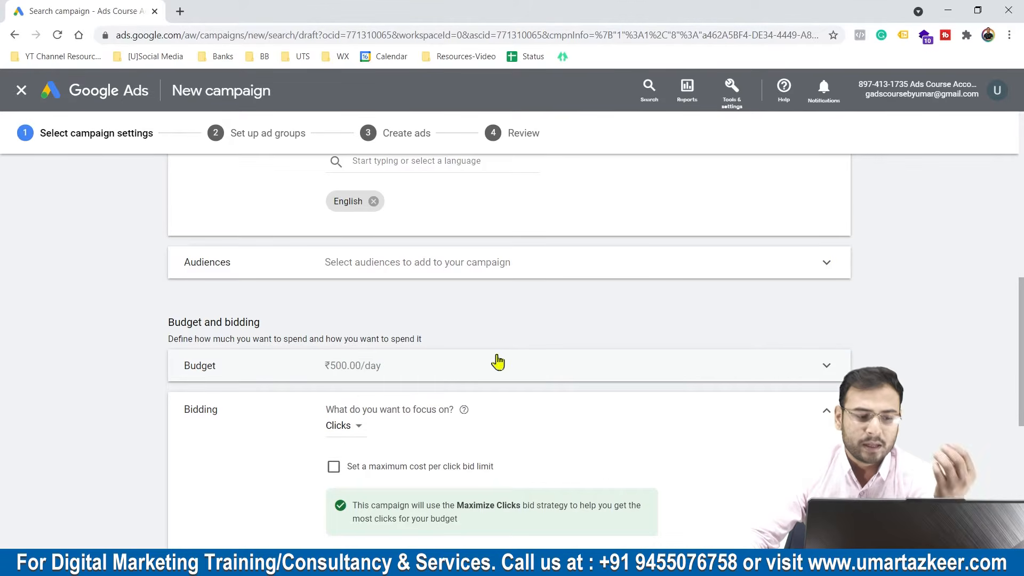
scroll(497, 366, "down", 2)
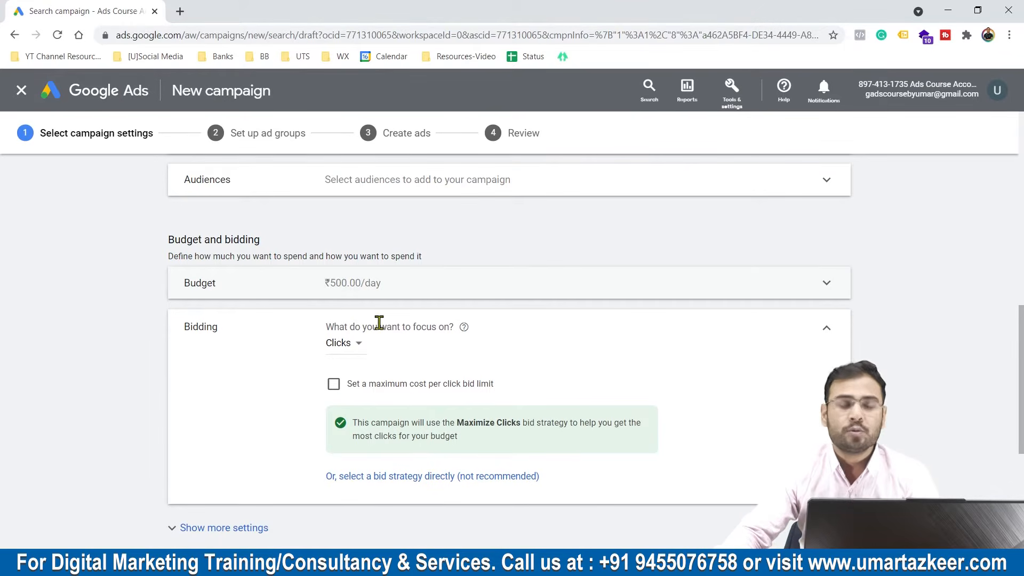
- Choose the bid strategy directly, keep Maximize clicks, and collapse the Bidding section
left_click(397, 475)
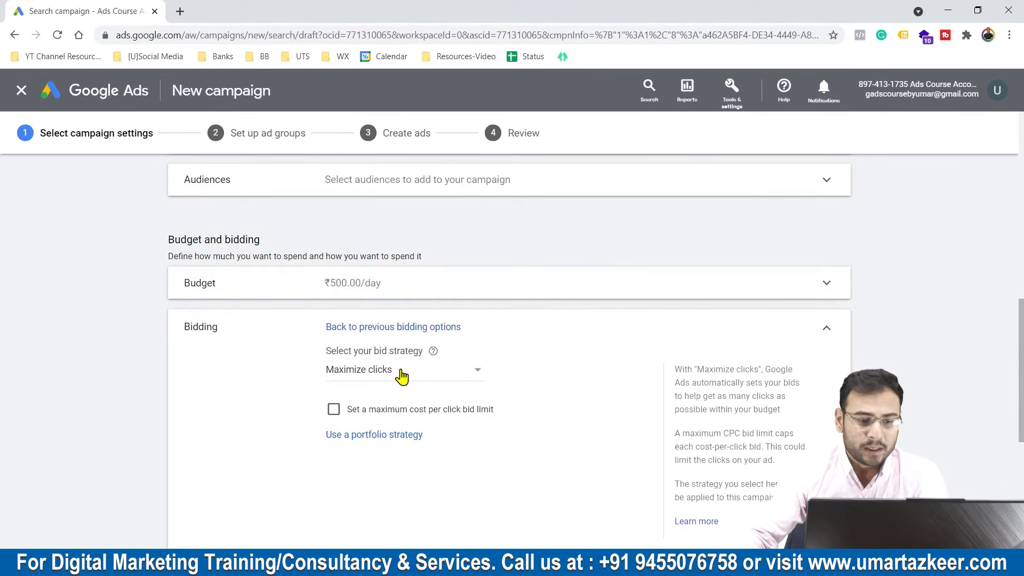
left_click(402, 373)
left_click(823, 329)
left_click(824, 329)
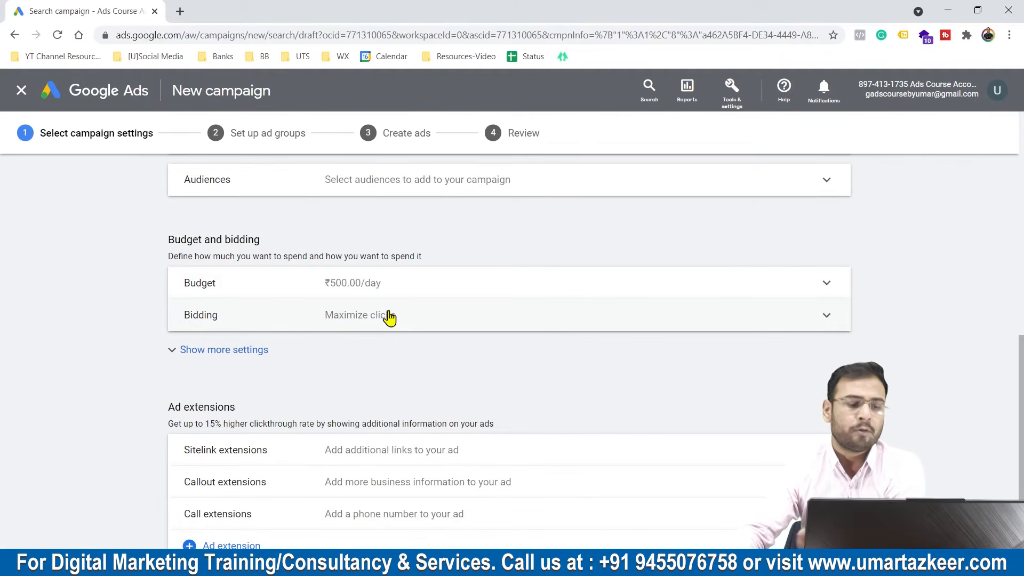
- Review the campaign's additional bidding settings, including Conversions and Ad rotation, and the available ad extensions
left_click(225, 364)
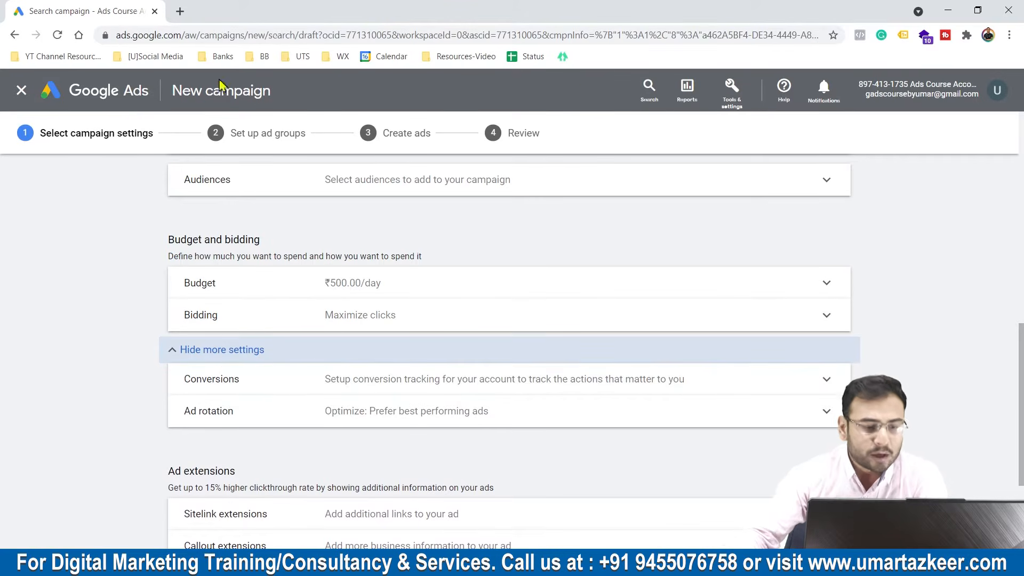
left_click(274, 387)
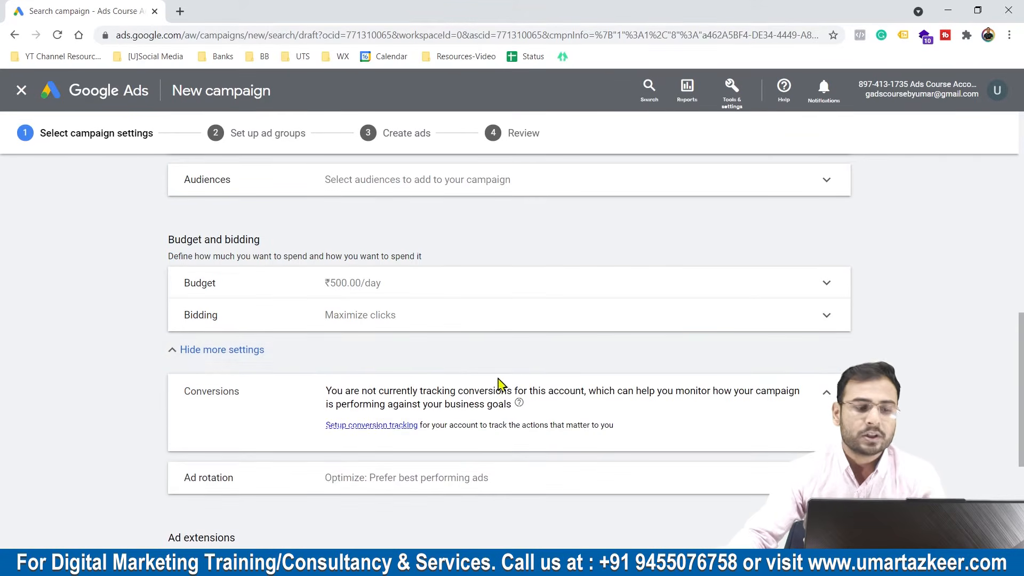
left_click(827, 397)
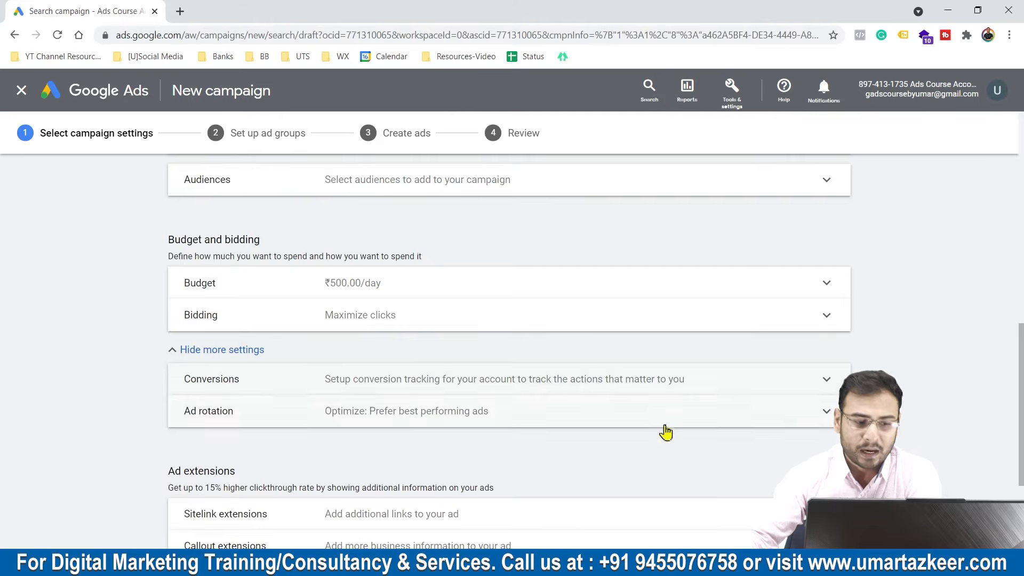
scroll(665, 430, "down", 3)
left_click_drag(184, 303, 544, 466)
left_click(521, 507)
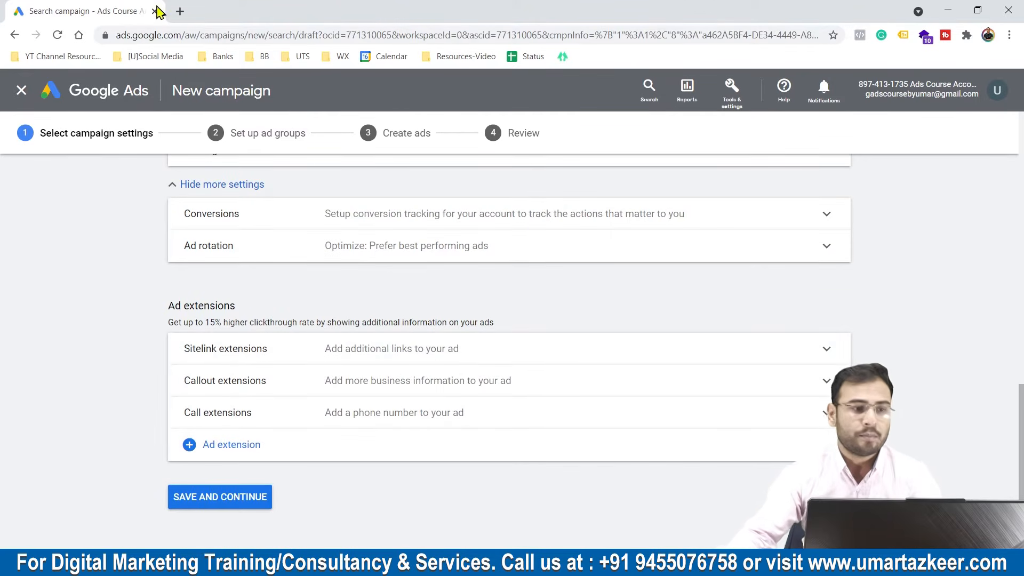
- Open Google in a new browser tab and search for "Digital MArketing coursre"
left_click(180, 12)
type("Google")
key("Return")
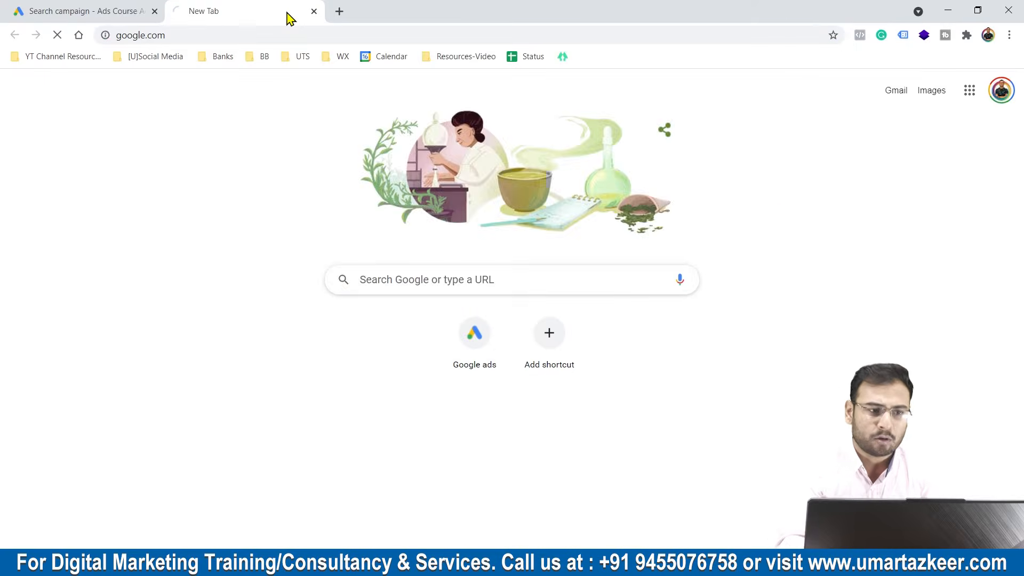
type("l MArketing coursre")
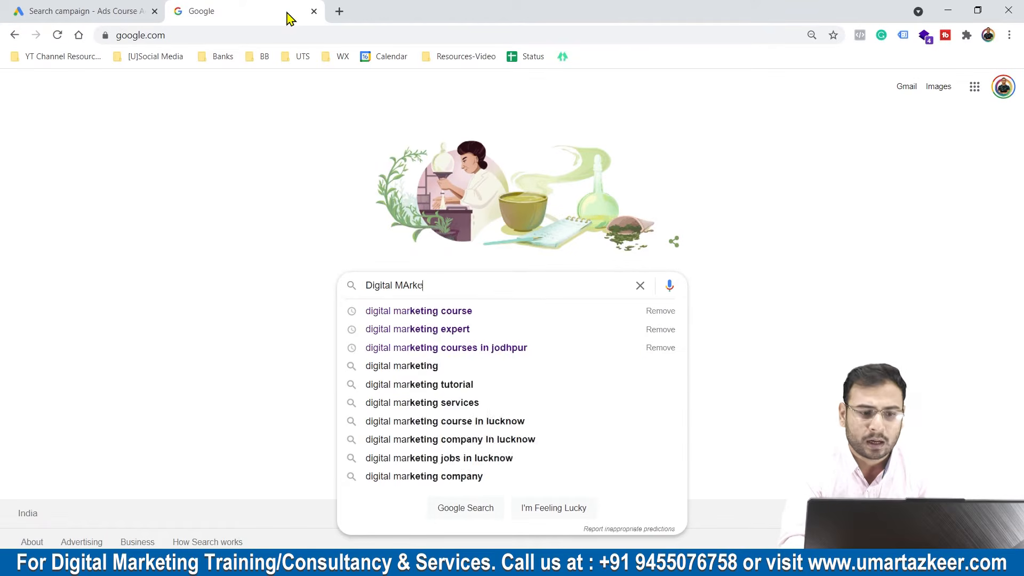
key("Return")
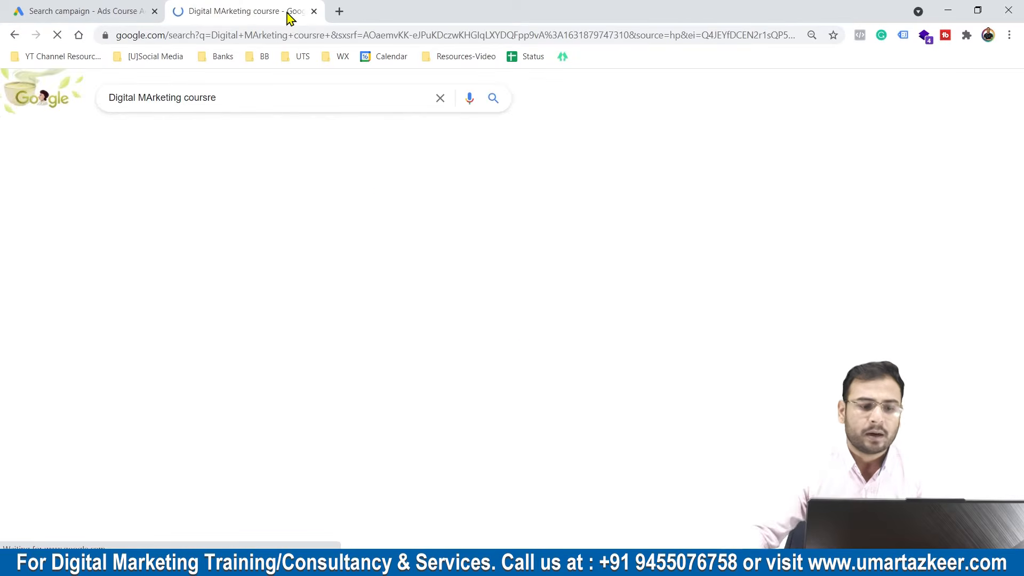
- Examine the sitelinks and call extension on the LinkedIn and Digiperform ads among the search results
scroll(469, 251, "down", 2)
left_click_drag(101, 181, 473, 249)
left_click(581, 279)
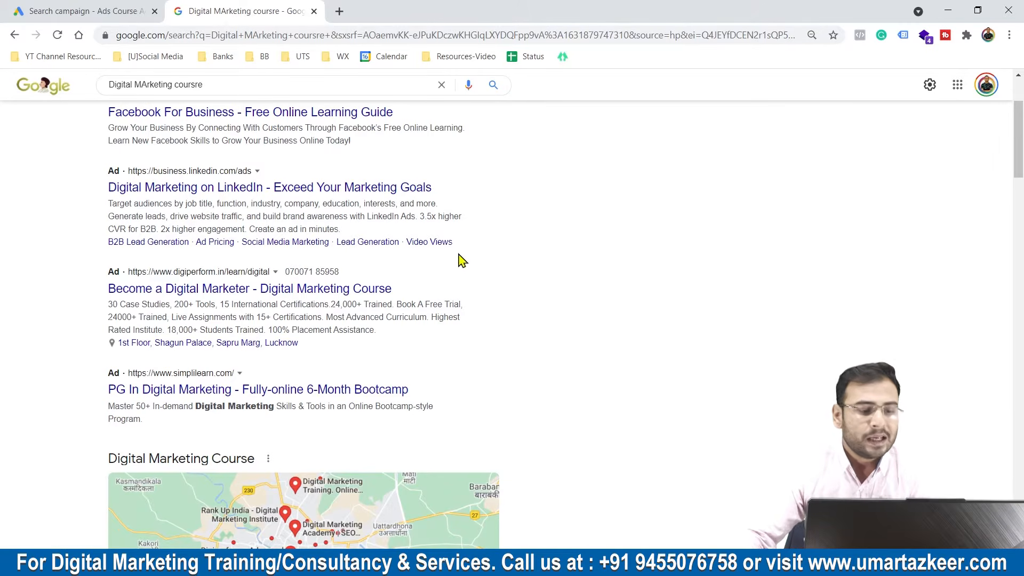
left_click_drag(192, 259, 112, 240)
left_click(535, 252)
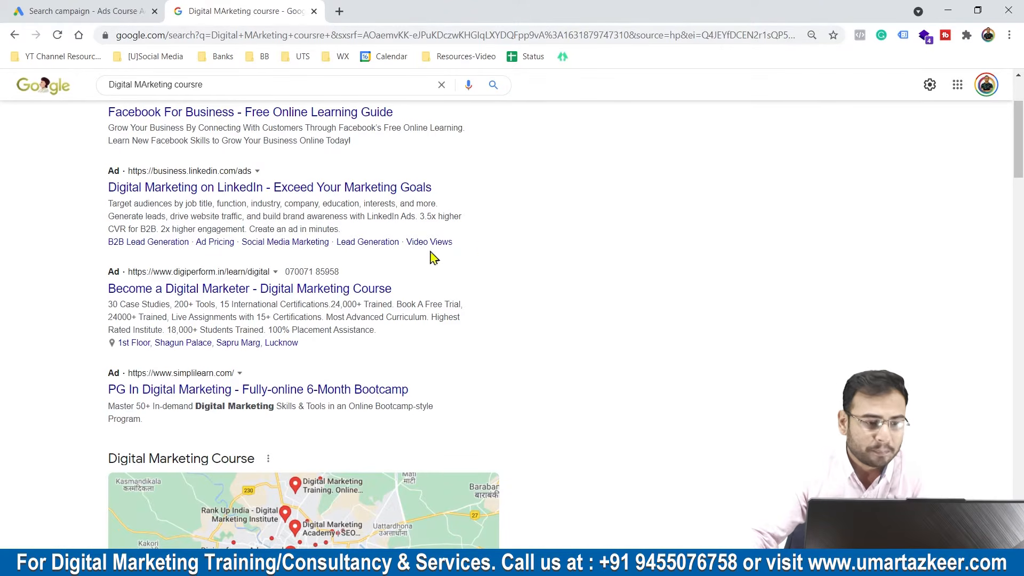
left_click_drag(347, 277, 293, 272)
left_click(376, 274)
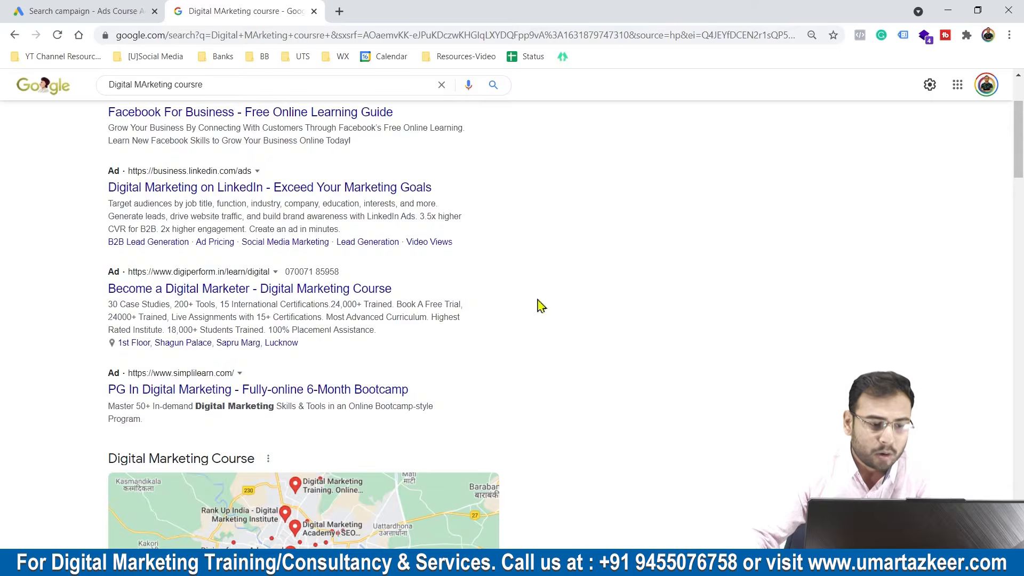
- Examine the ads at the end of the search results, including the Max Digital Academy ad's headline, description and lead form extension
scroll(533, 309, "down", 20)
scroll(522, 320, "down", 6)
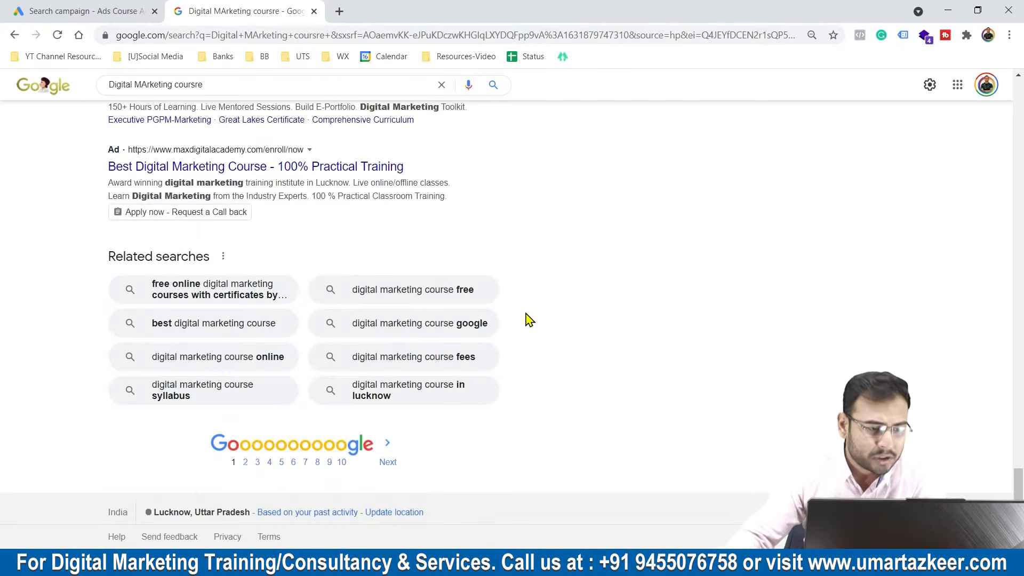
scroll(539, 315, "up", 3)
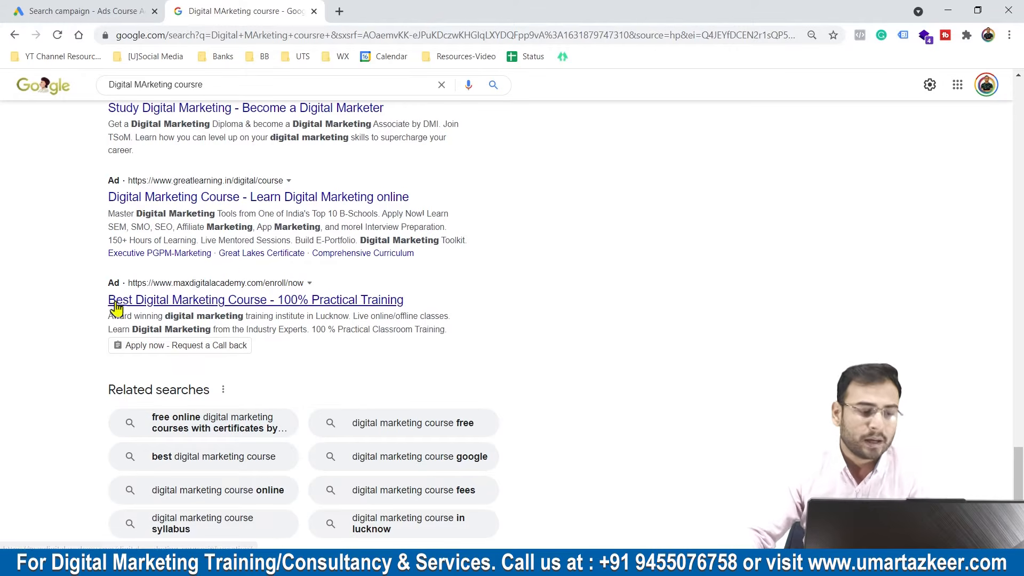
left_click_drag(98, 301, 426, 302)
left_click(503, 302)
left_click_drag(480, 329, 458, 335)
left_click(445, 339)
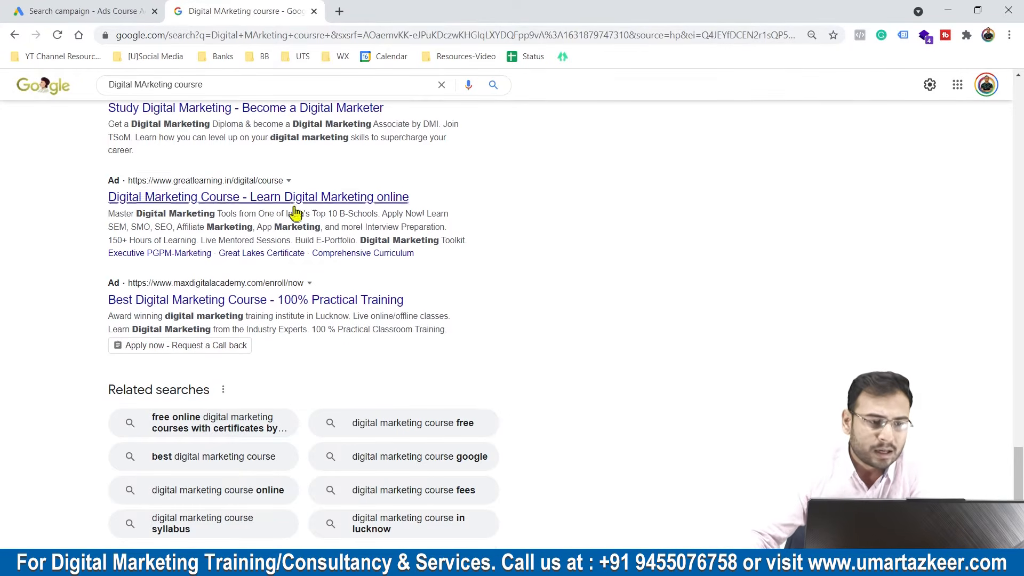
scroll(270, 219, "up", 3)
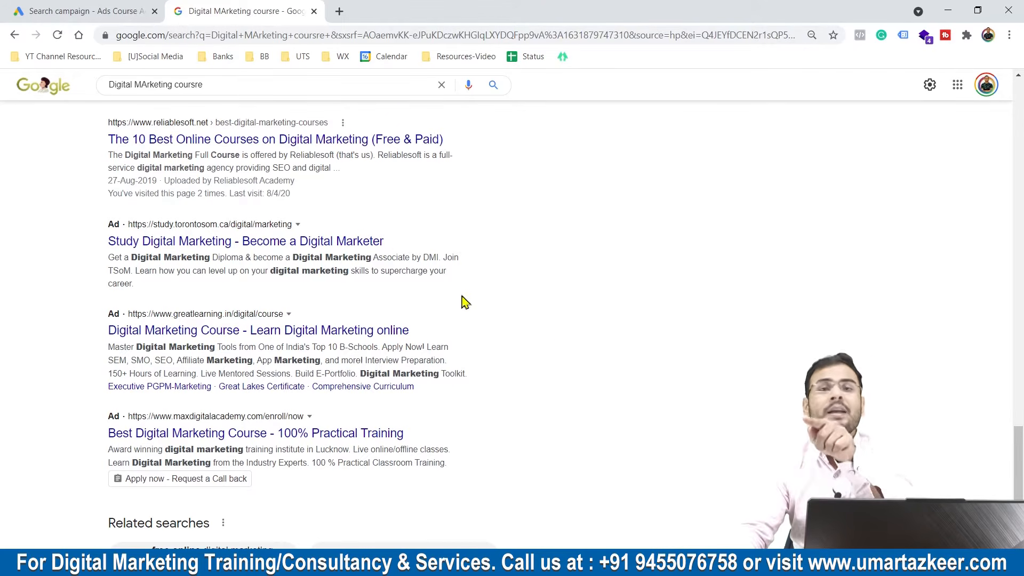
- Return to the Google Ads campaign draft, recheck its settings, then save them and continue to ad group setup
left_click(109, 12)
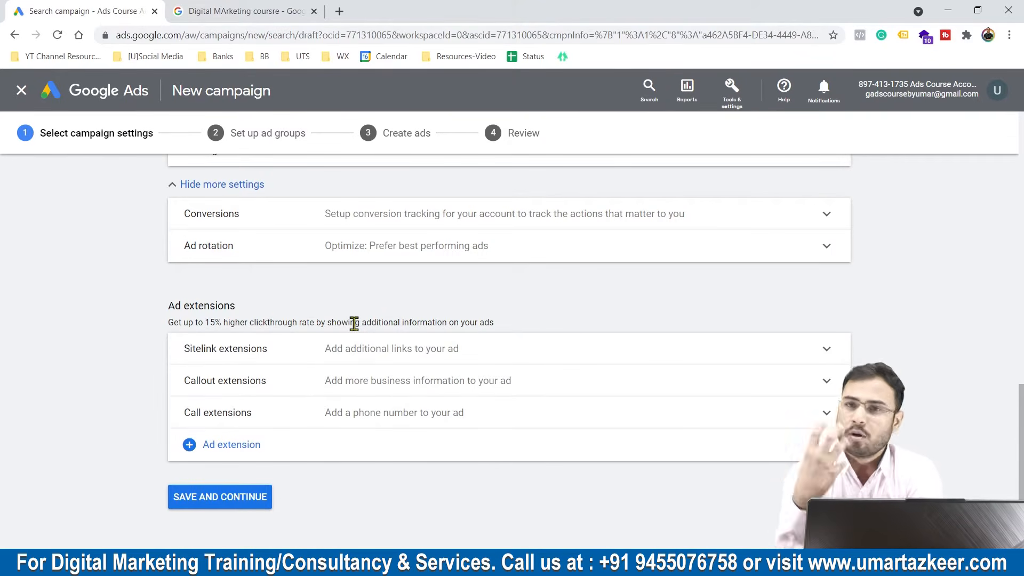
scroll(418, 354, "up", 15)
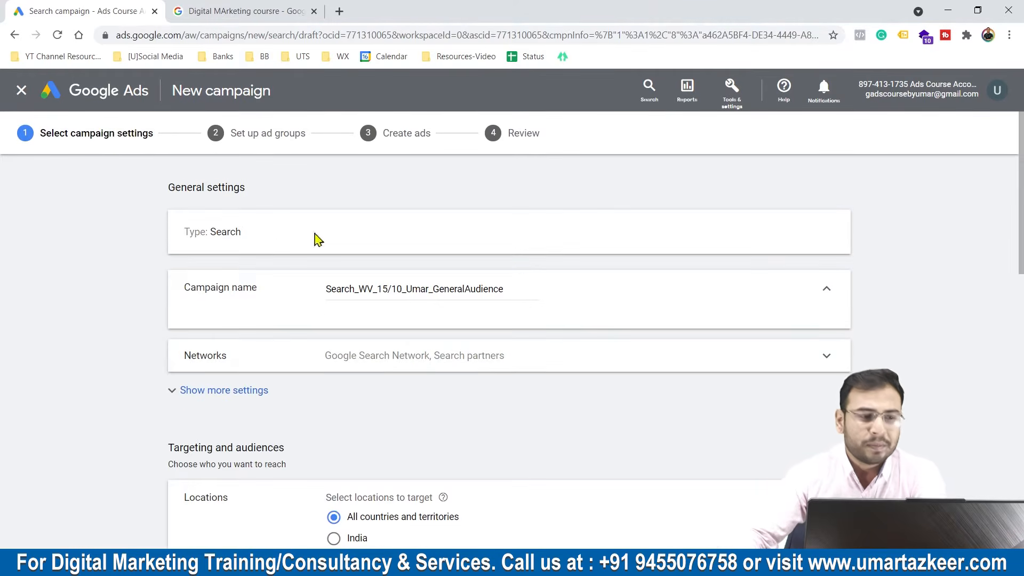
scroll(320, 240, "down", 15)
left_click(233, 478)
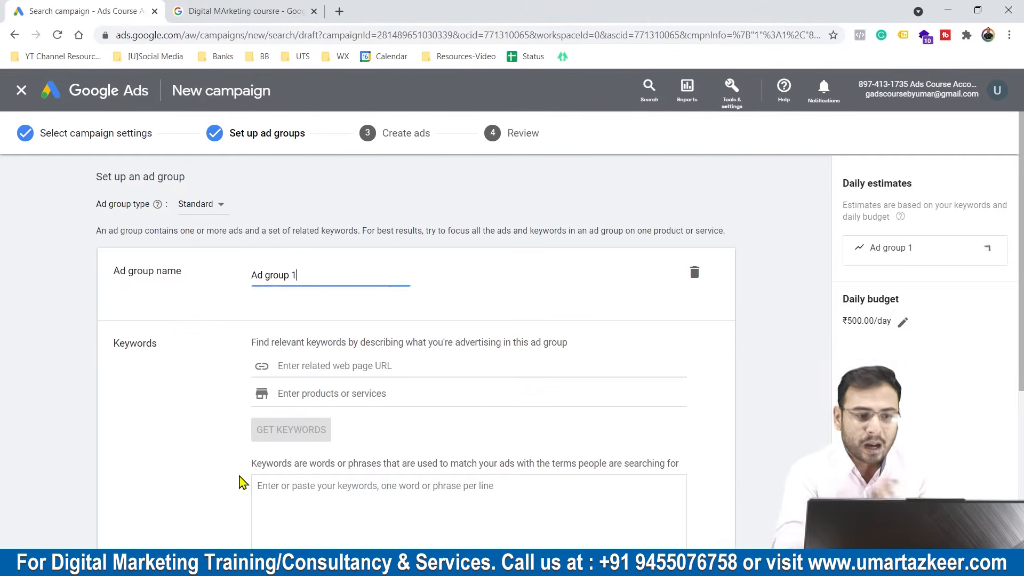
- Name the ad group "General Keywords"
double_click(279, 274)
triple_click(279, 272)
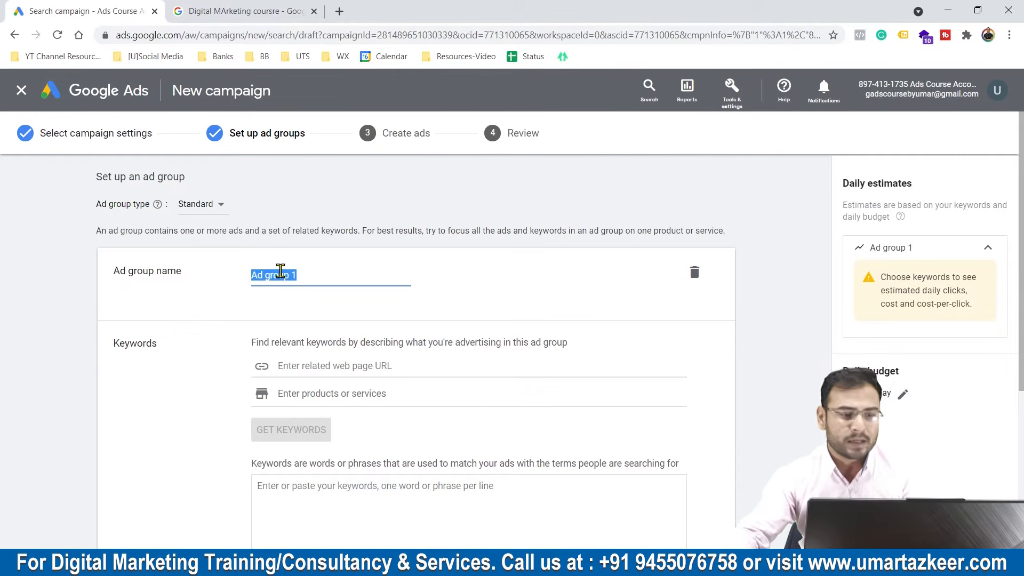
type("General Keywords")
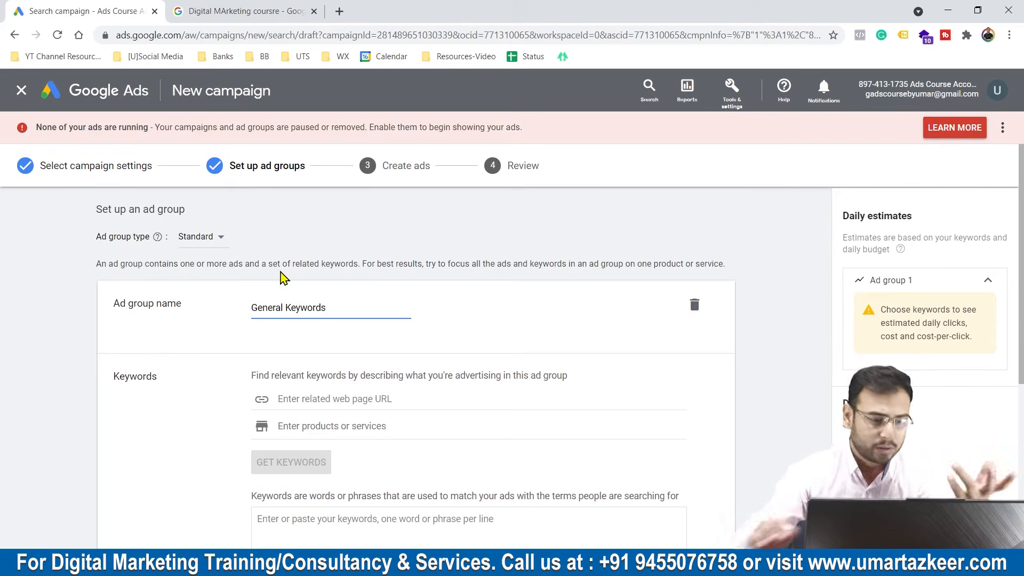
left_click(453, 309)
- Generate keyword suggestions for the service "Digital Marketing Services" and look through the suggested keywords
scroll(366, 281, "down", 3)
left_click(350, 236)
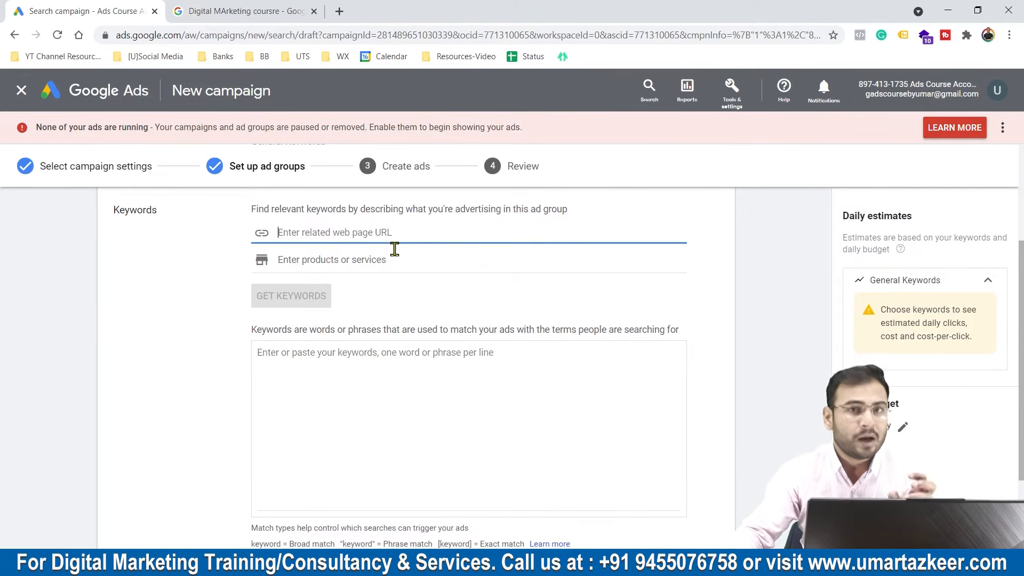
left_click(454, 350)
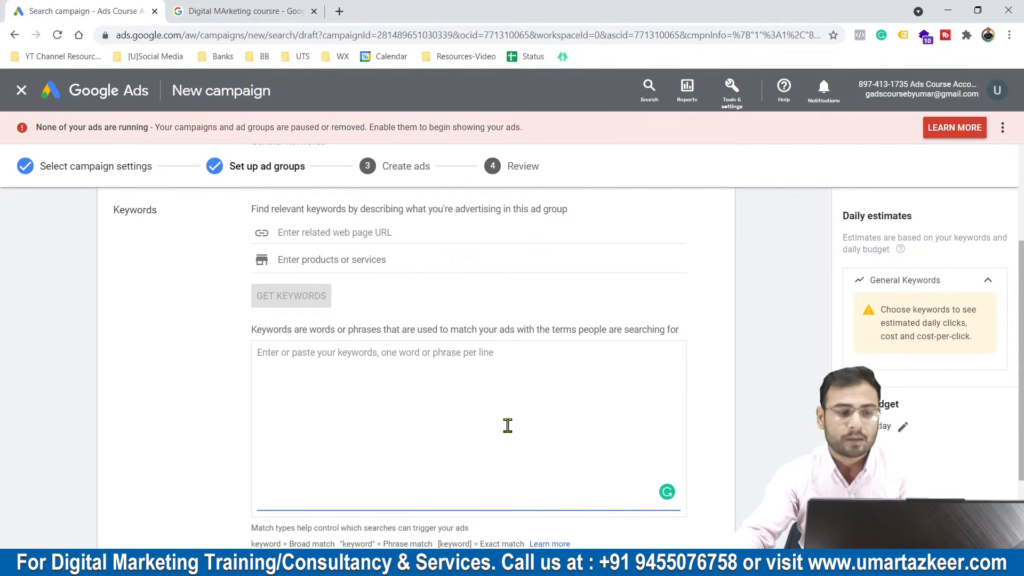
left_click(406, 267)
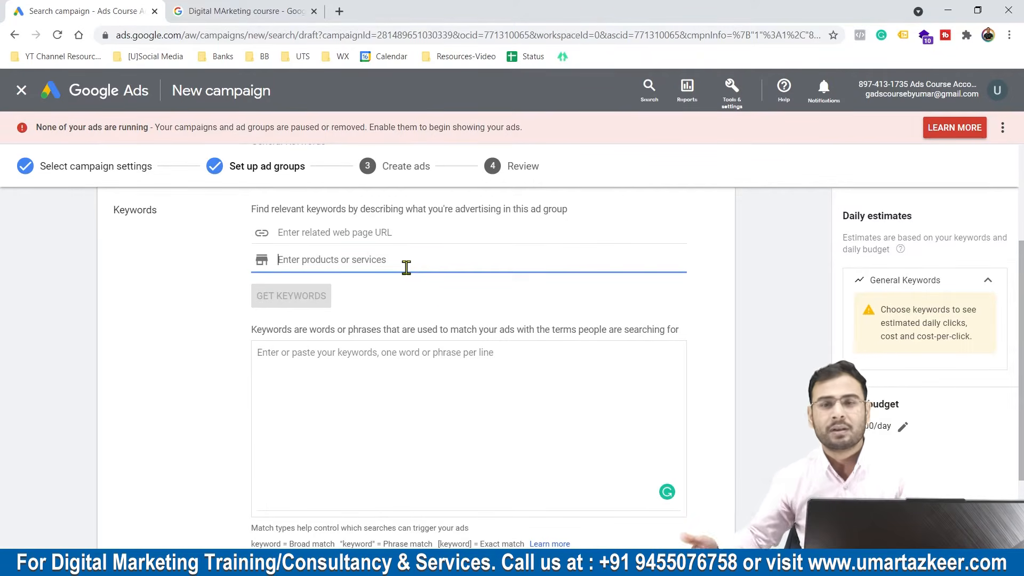
type("Digital Marketing ")
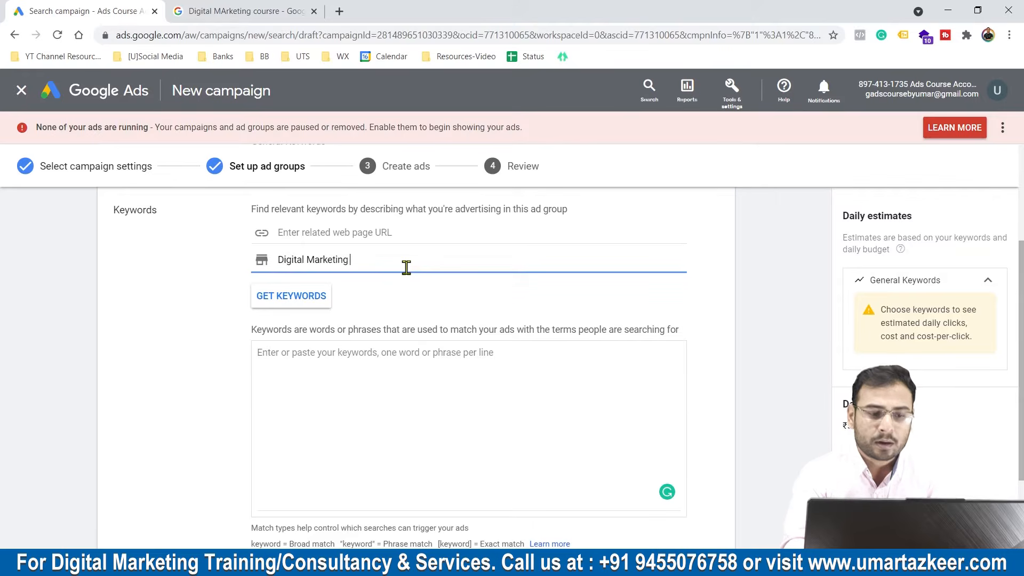
type("Services")
key("Return")
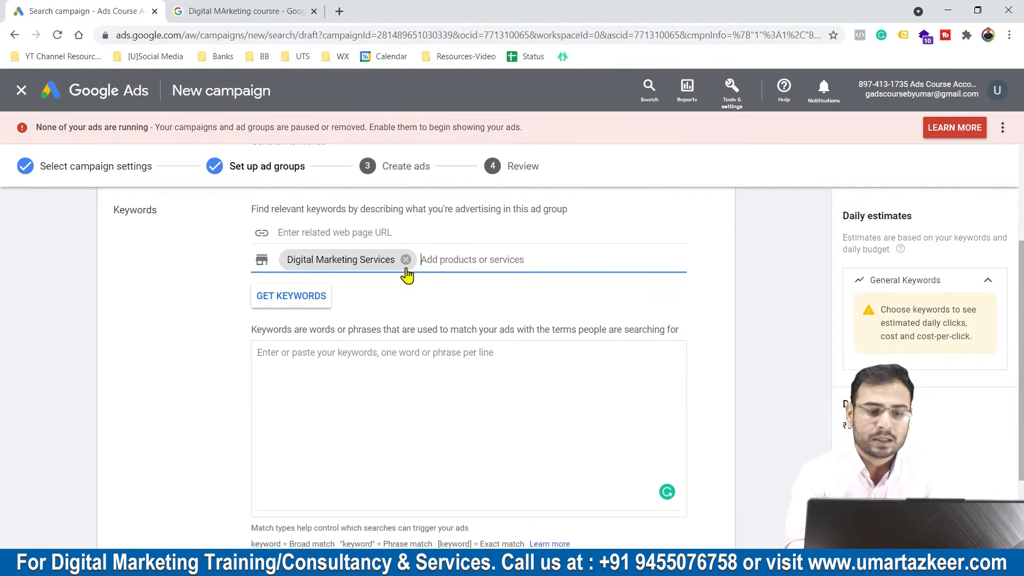
left_click(286, 301)
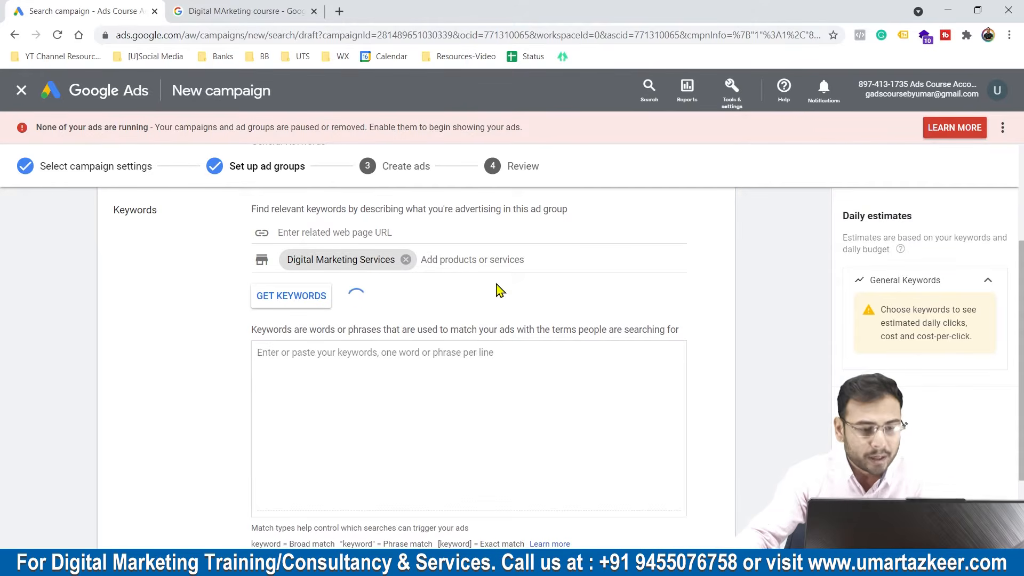
scroll(409, 377, "down", 2)
scroll(409, 357, "up", 5)
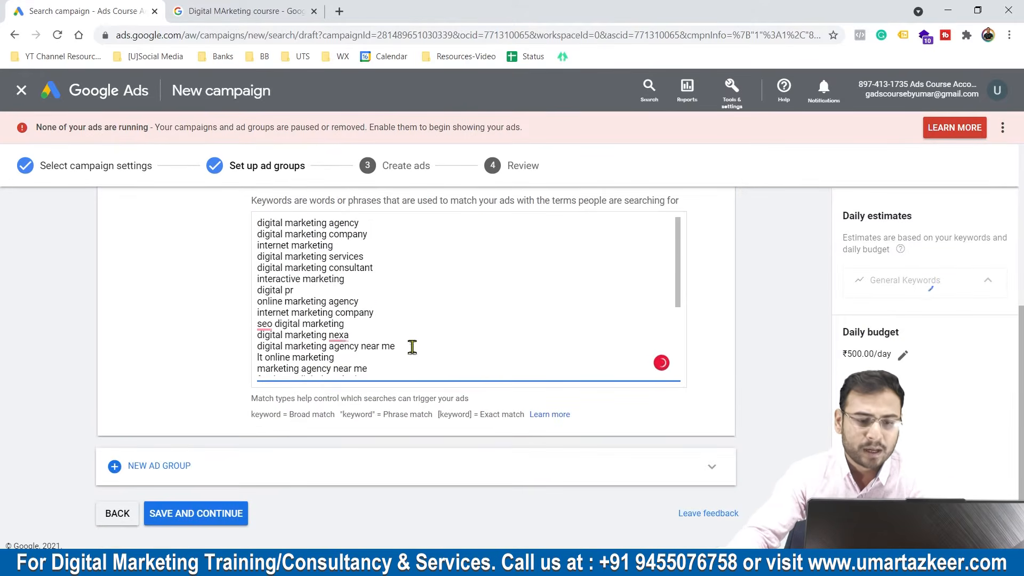
scroll(467, 326, "up", 2)
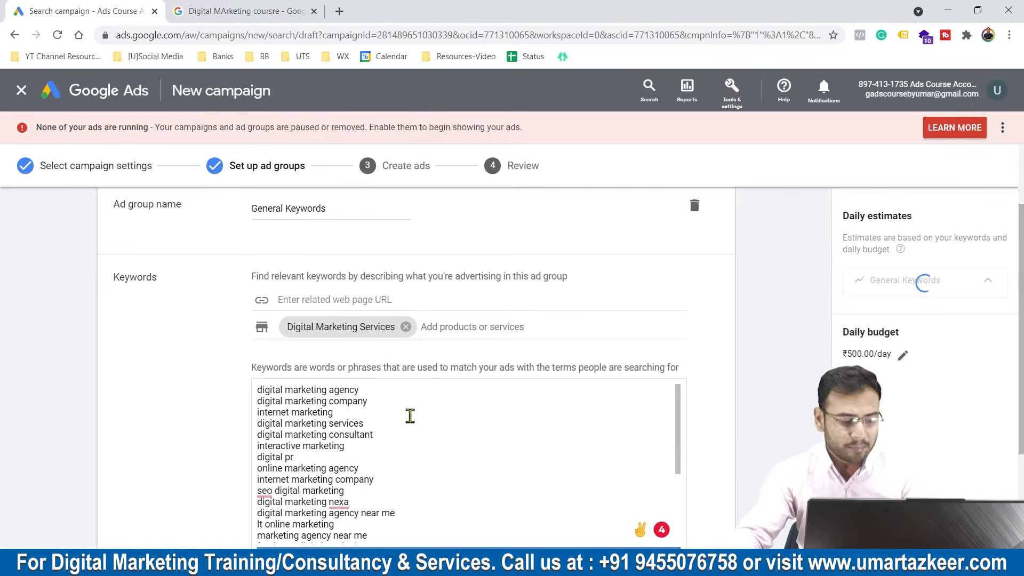
- Clear all suggested keywords and remove "Digital Marketing Services" from the products or services
key("ctrl+a")
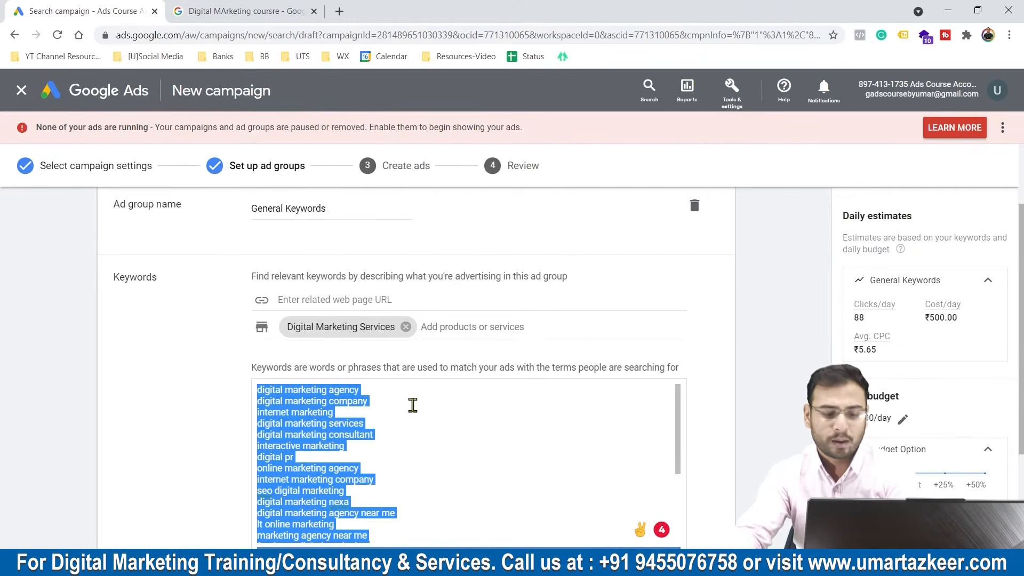
key("BackSpace")
left_click(405, 327)
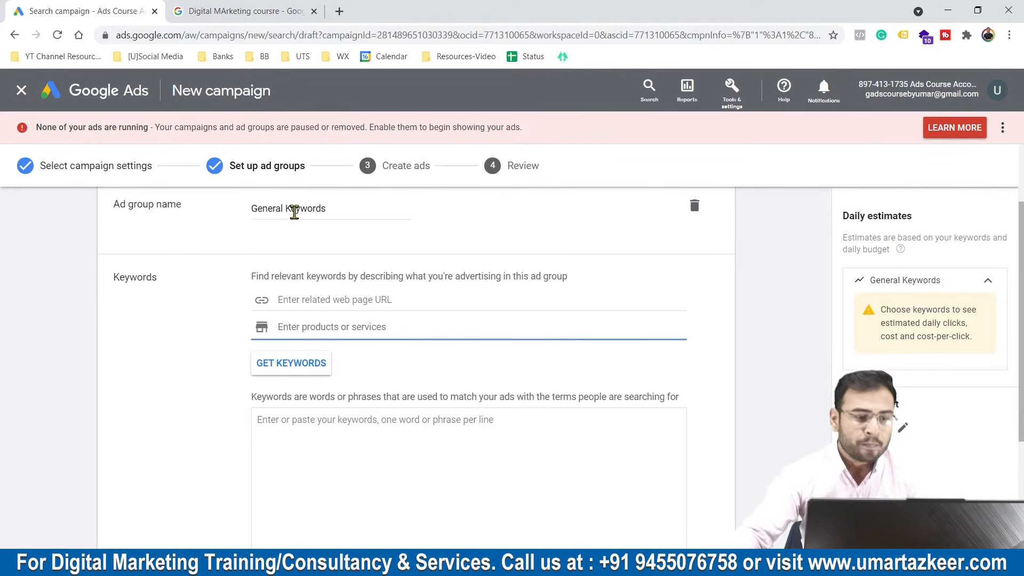
- Enter the keywords "Digital Marketing Course", "Best Digital Marketing course", "Digital Marketing course india" and "Online Marketing course" on separate lines
left_click(324, 417)
type("Digital Marketing course india")
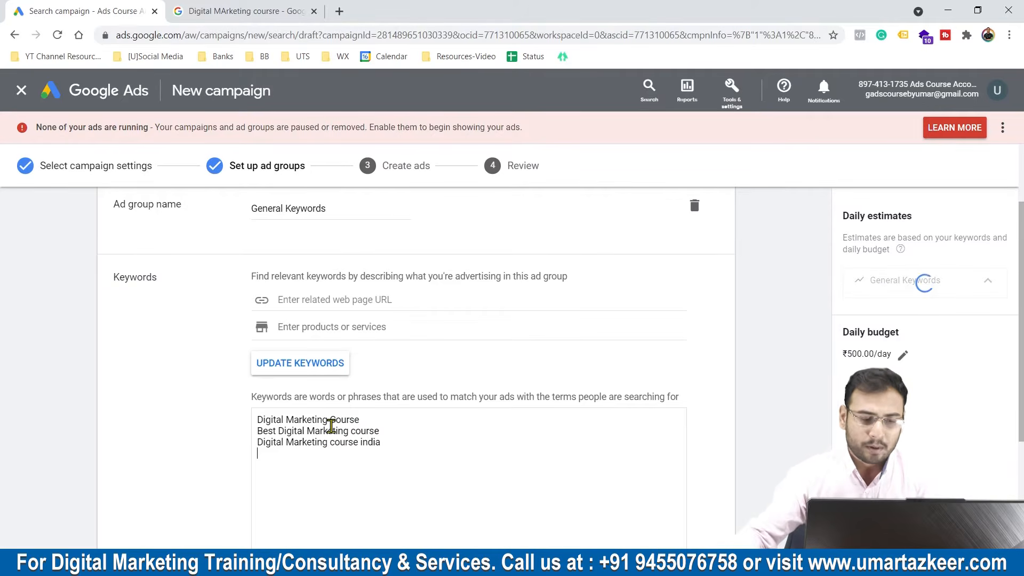
type("ne Marketintgg")
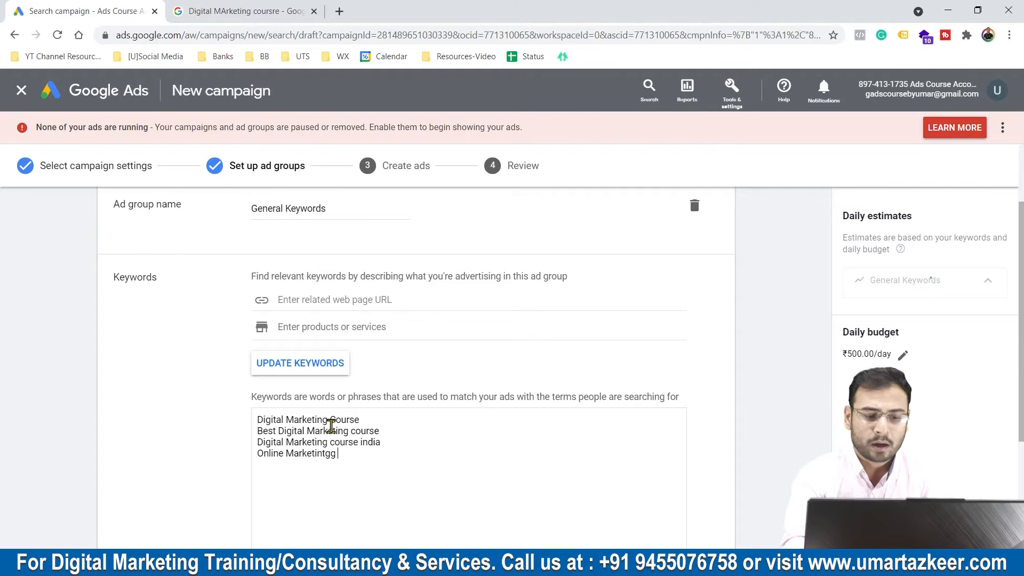
key("BackSpace")
key("BackSpace")
key("BackSpace")
type("g course")
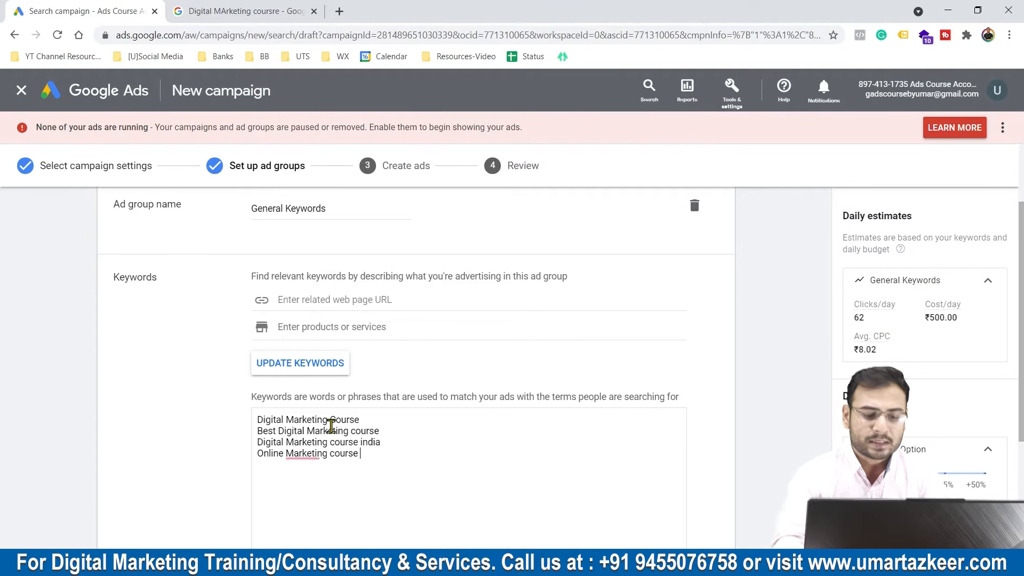
- Enclose the last keyword, Online Marketing course, in double quotes to make it phrase match
key("Left")
key("Left")
key("Left")
key("Left")
key("Left")
key("Left")
key("Left")
key("Left")
key("Left")
key("Left")
key("Left")
key("Left")
key("Left")
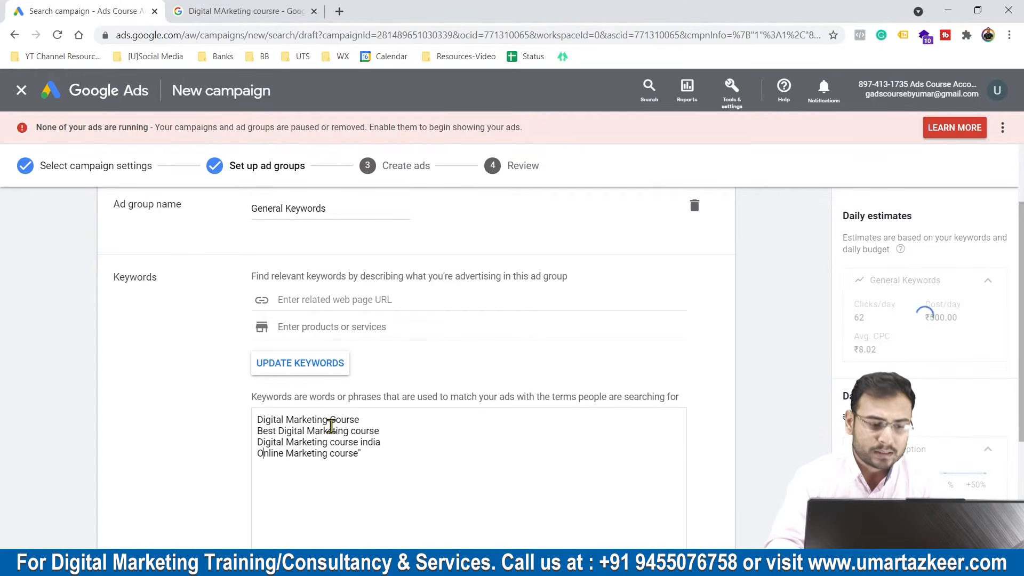
type("\"")
- Enclose the keywords Digital Marketing course india, Best Digital Marketing course and Digital Marketing Course in double quotes for phrase match
left_click(258, 442)
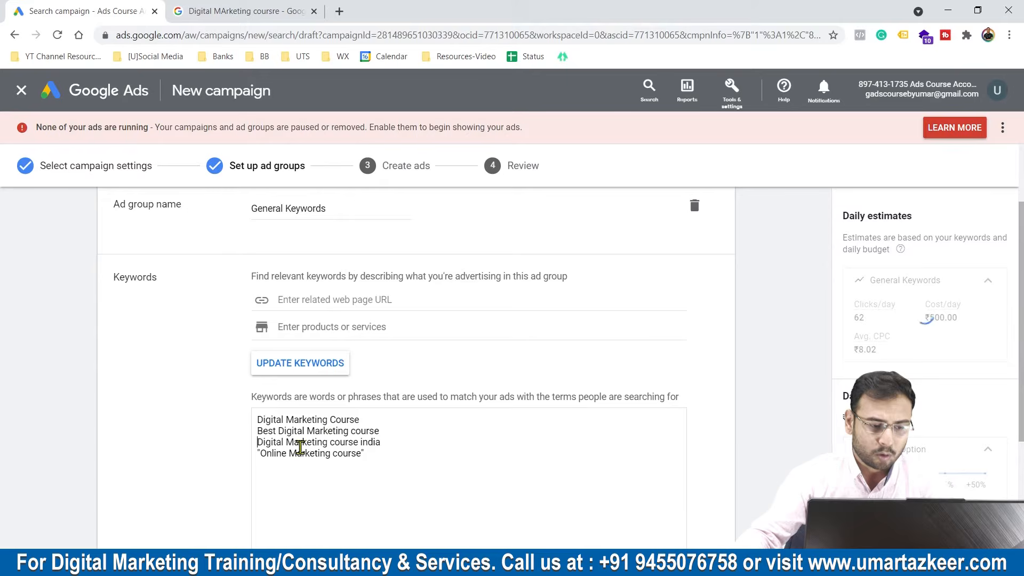
type("\"")
key("End")
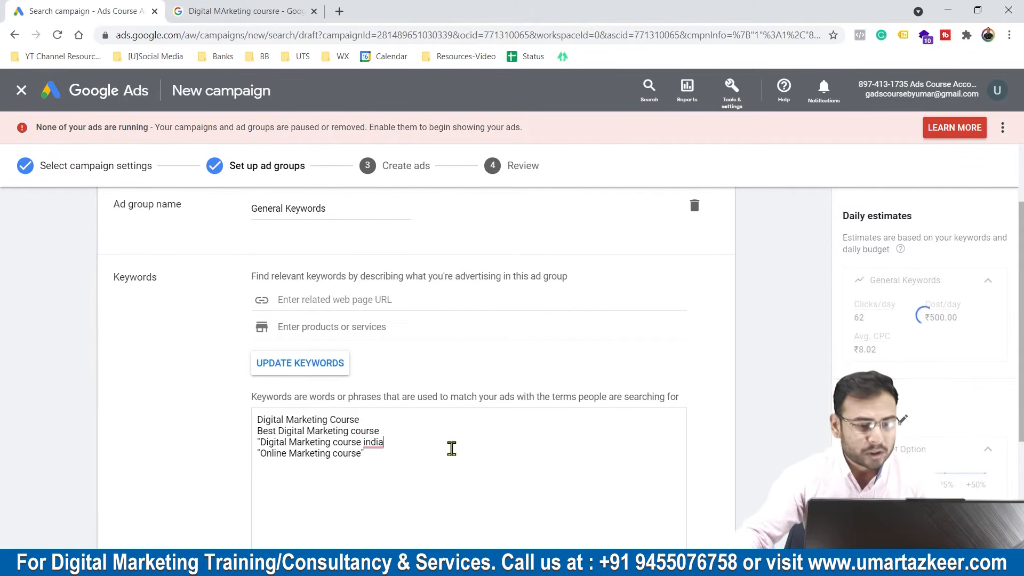
type("\"")
left_click(401, 430)
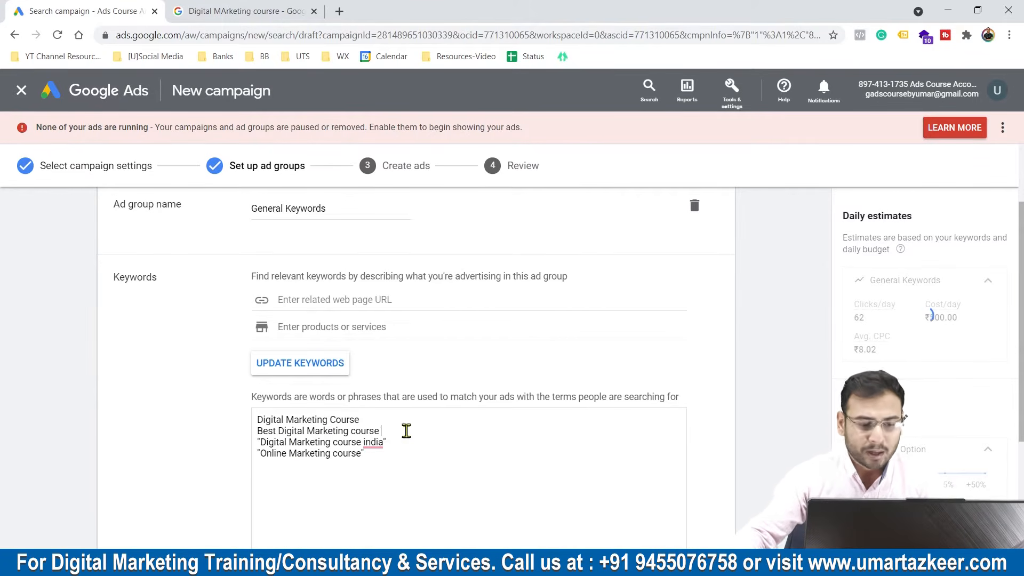
left_click(259, 431)
type("\"")
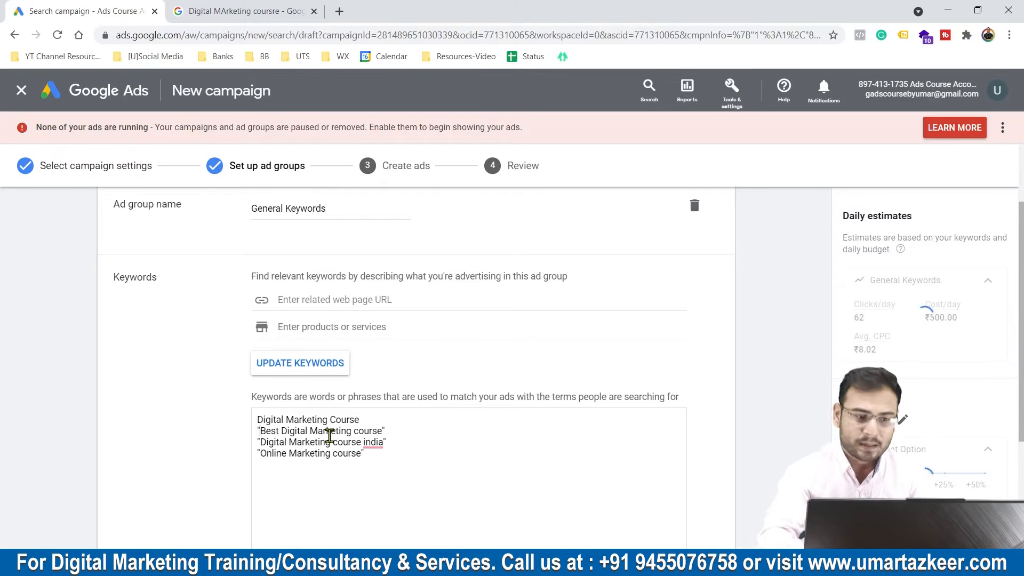
left_click(258, 419)
type("\"")
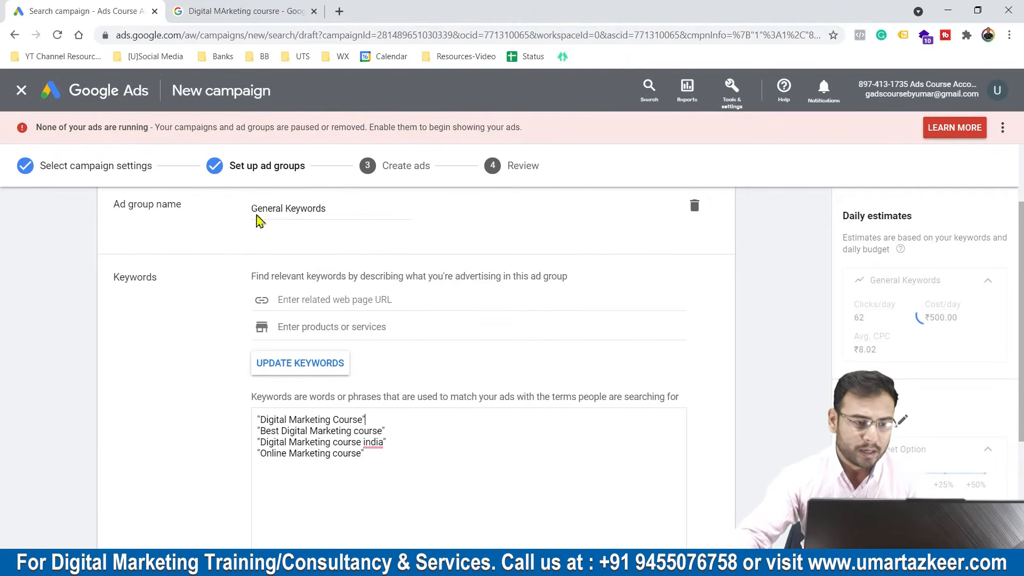
- Add a second ad group and name it "SEO keywords"
scroll(402, 320, "down", 3)
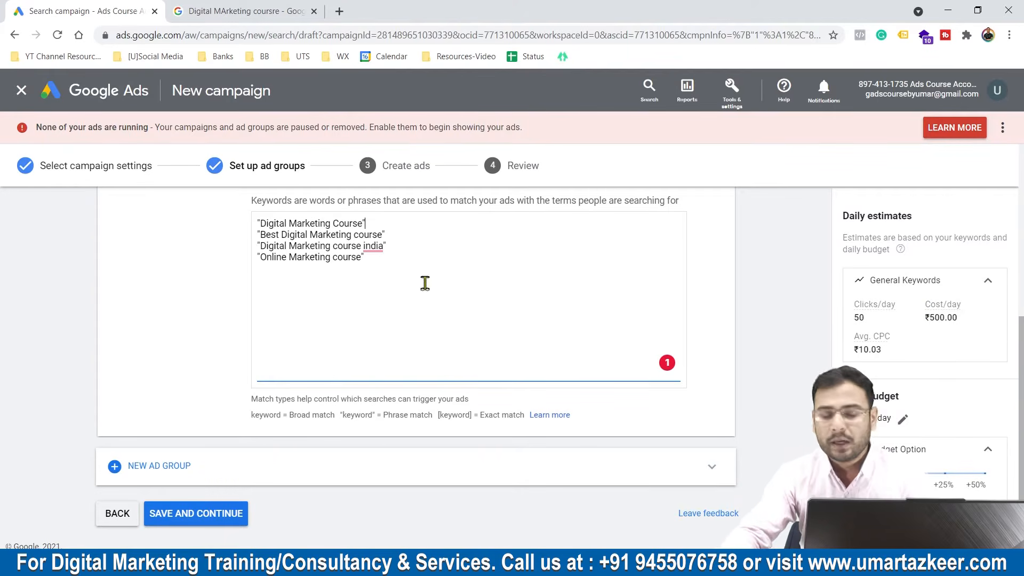
left_click(164, 479)
triple_click(258, 357)
type("SEO ke")
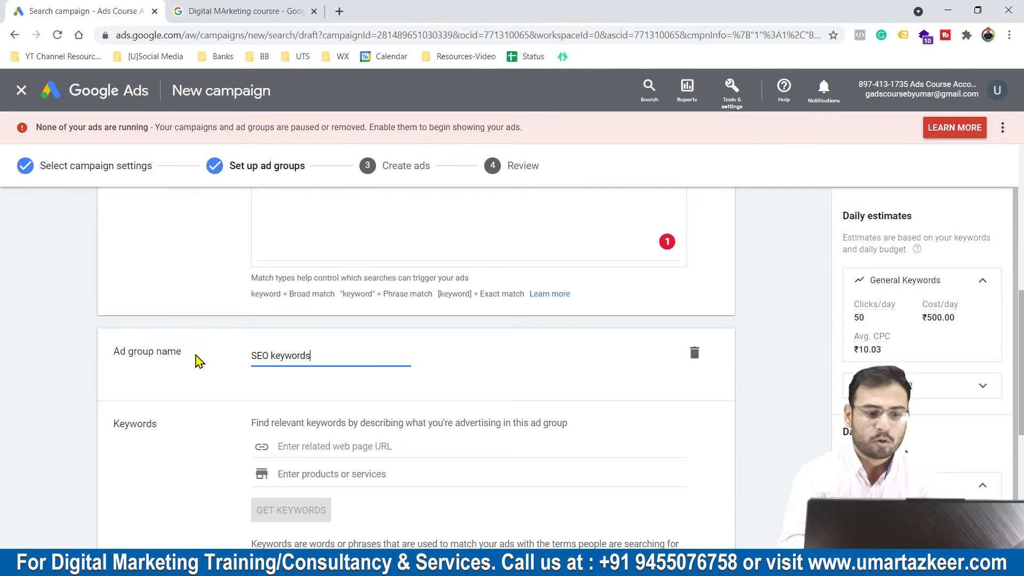
type("ywords")
- Enter keywords "Best SEO course", "Top SEO Course", "Affordable SEO course", "Best SEO Course in India", "Best SEO Training in India" and "Best SEO Institute in India"
scroll(199, 362, "down", 3)
left_click(316, 407)
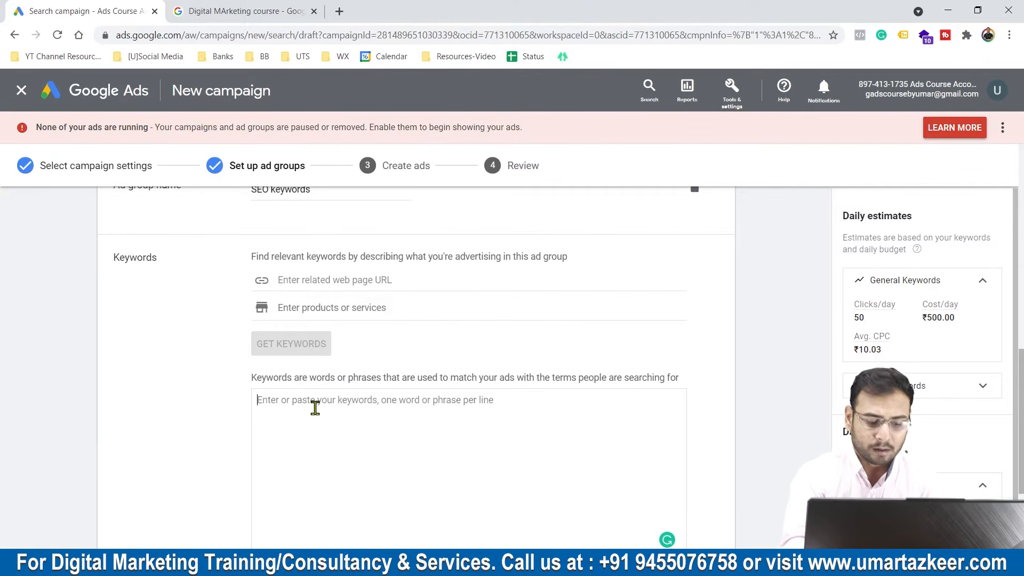
type("BEs")
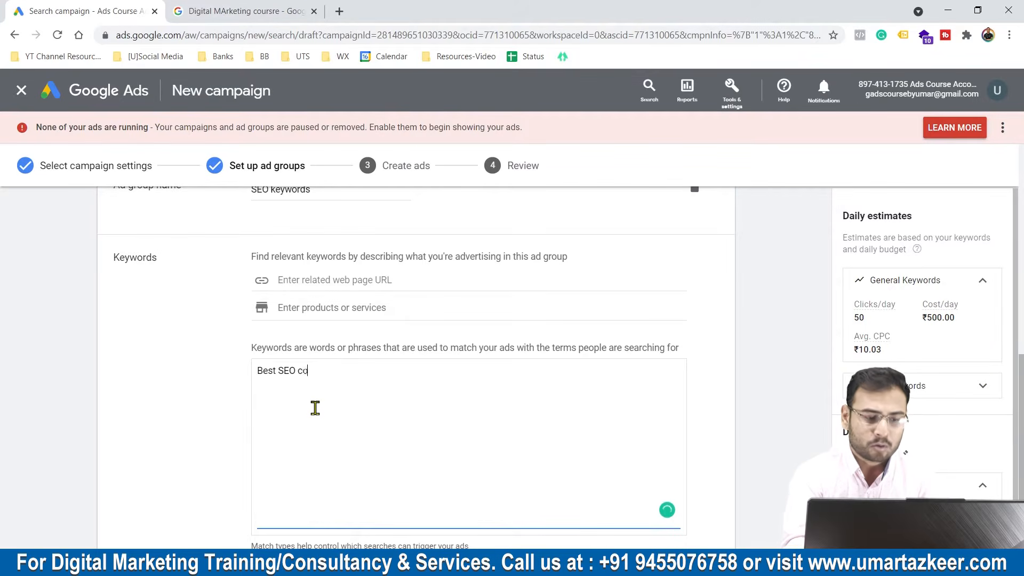
key("Return")
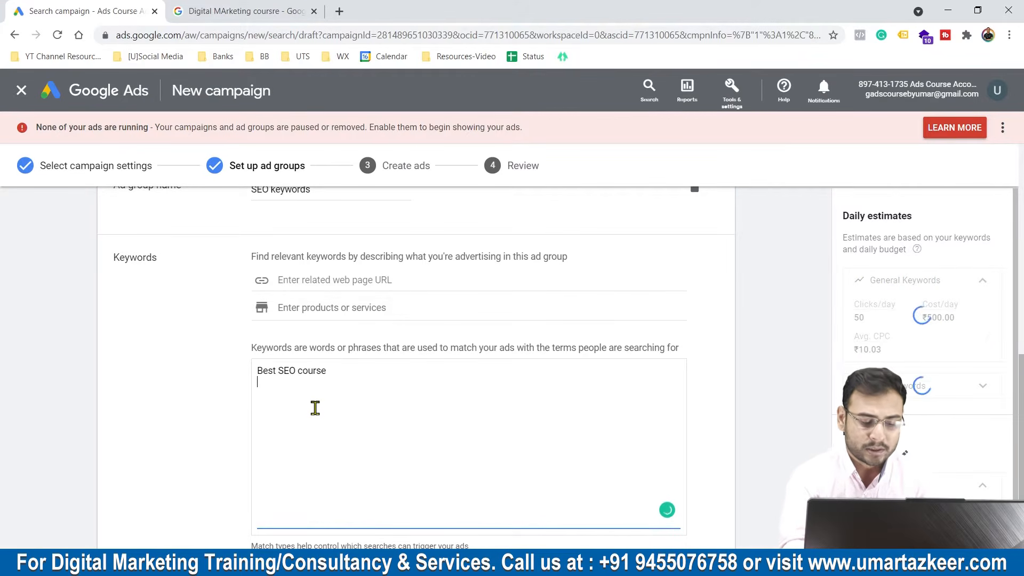
type("Top SEO COurse")
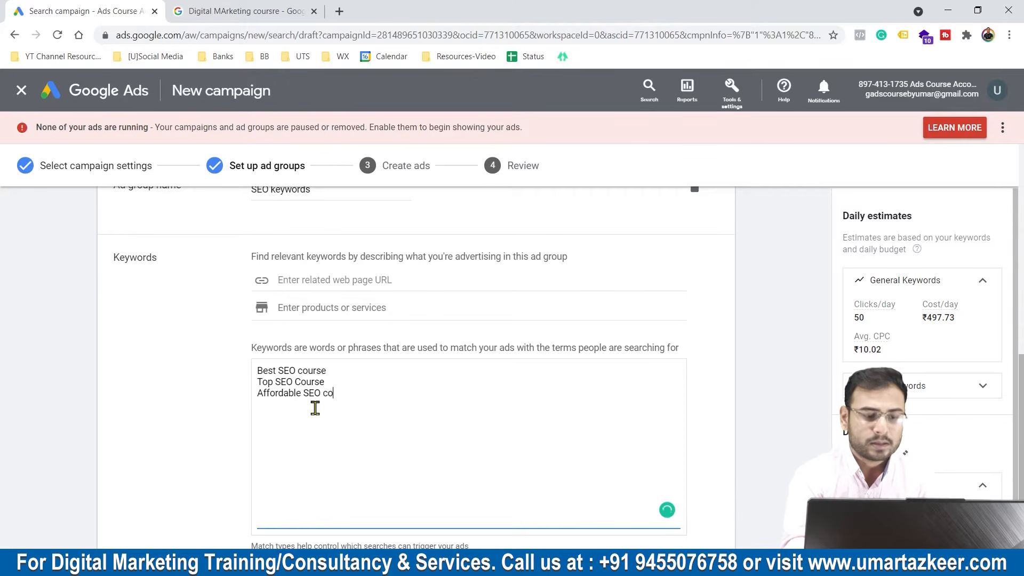
key("Return")
type("BEst")
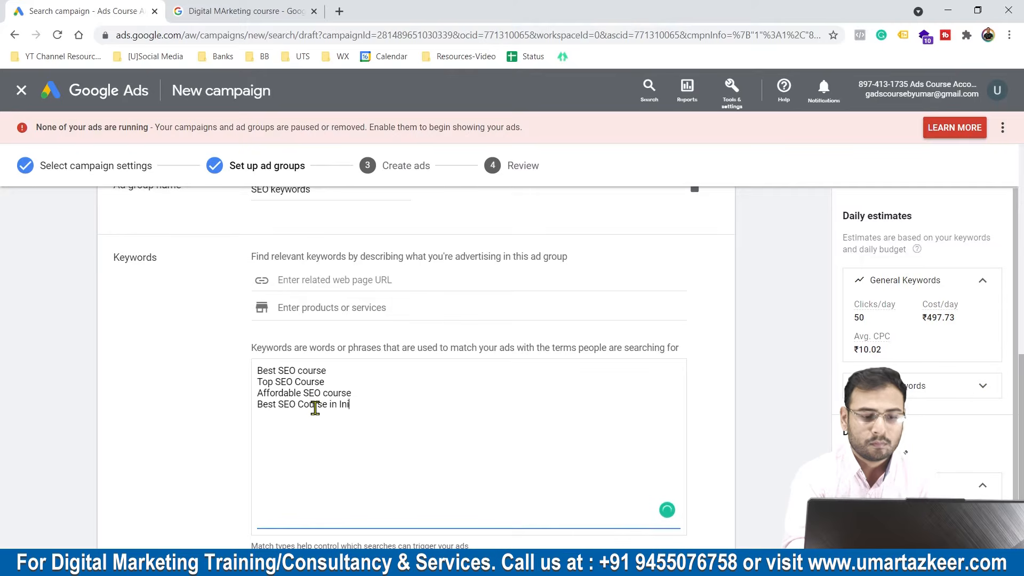
type("est SEO Training in India")
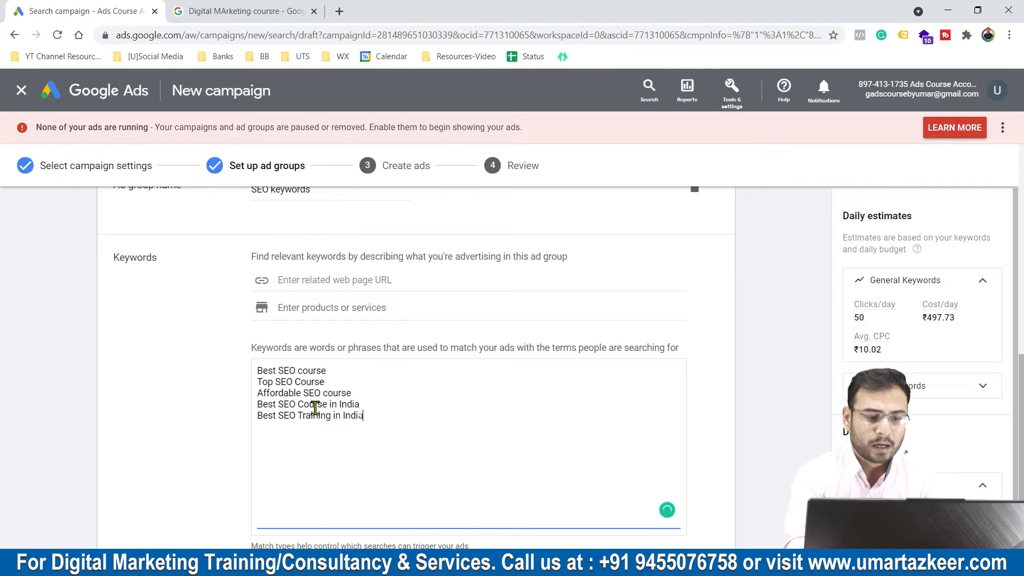
type("Best SEO Institute in India")
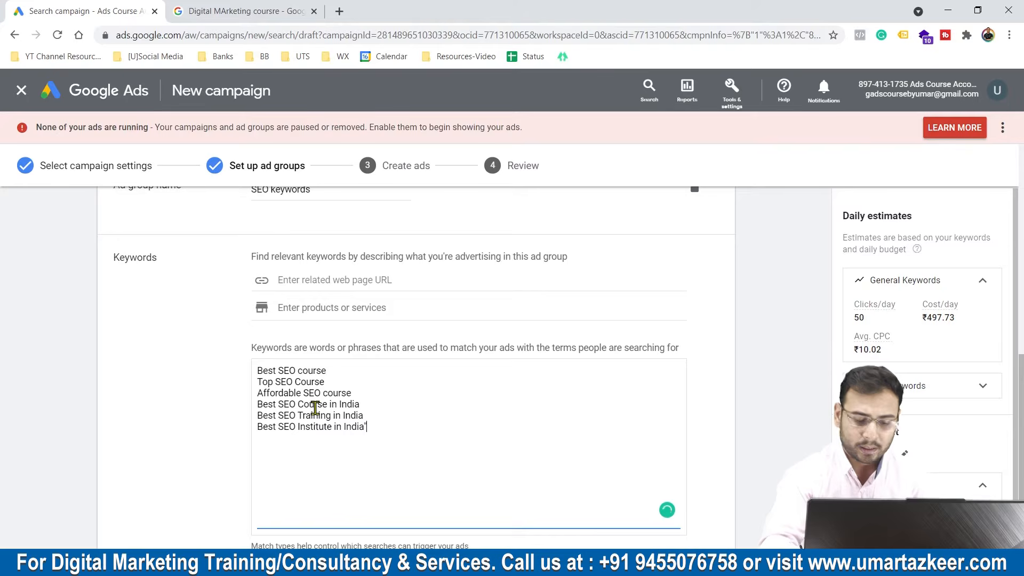
- Enclose the three SEO keywords ending in "in India" in double quotes to make them phrase match
left_click_drag(365, 424, 432, 444)
left_click(257, 427)
type("\"")
left_click(258, 415)
type("\"")
left_click(379, 416)
type("\"")
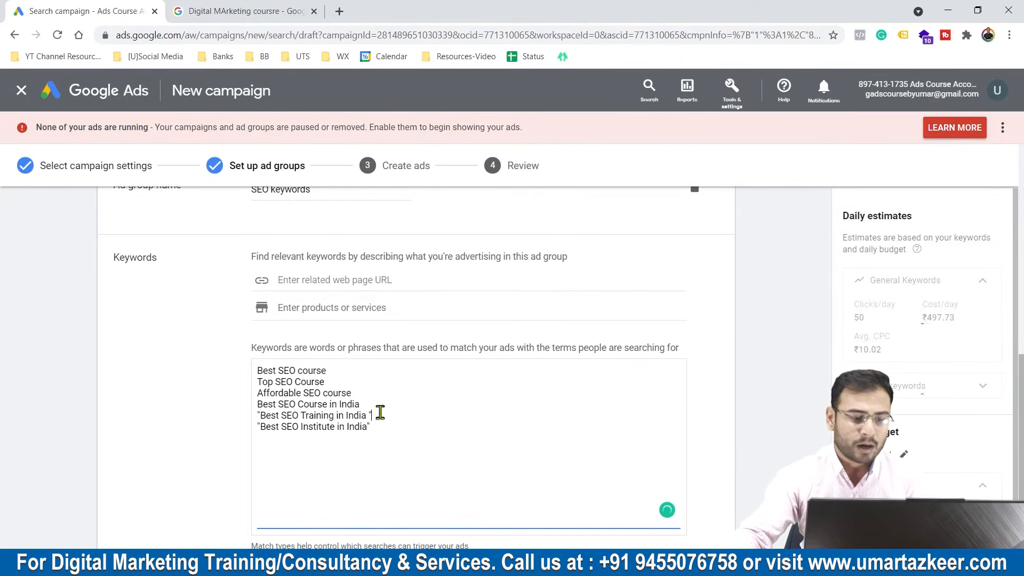
key("Left")
key("BackSpace")
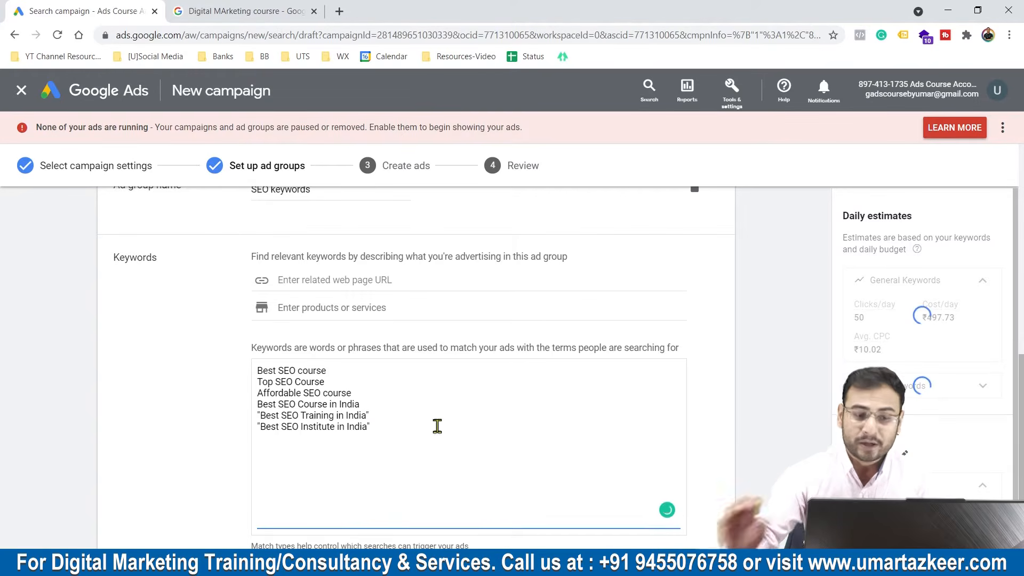
left_click(390, 404)
type("\"")
left_click(260, 404)
type("\"")
key("BackSpace")
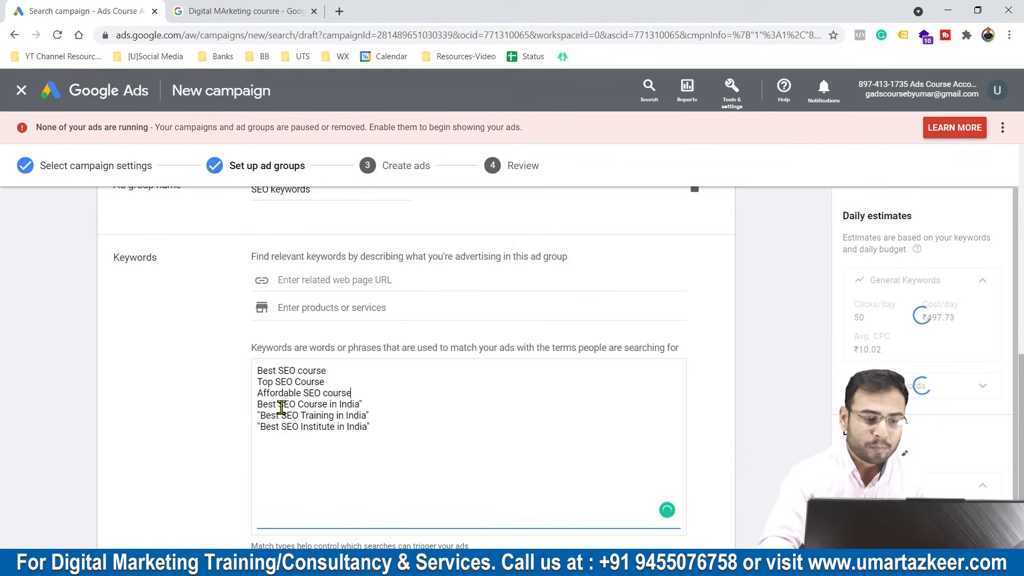
type("\"")
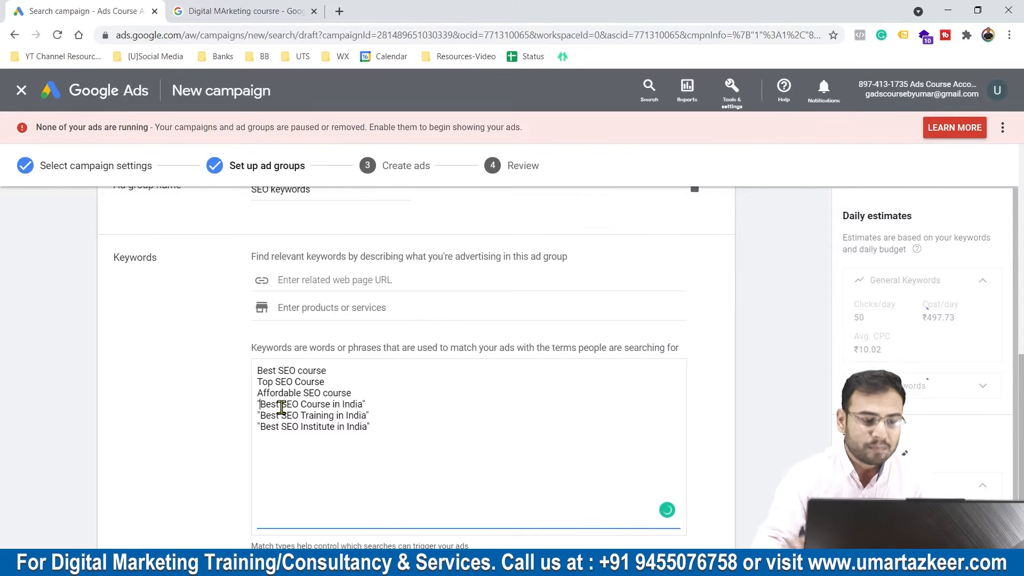
- Enclose the keywords Affordable SEO course, Top SEO Course and Best SEO course in double quotes for phrase match
left_click(258, 393)
type("\"")
left_click(388, 397)
type("\"")
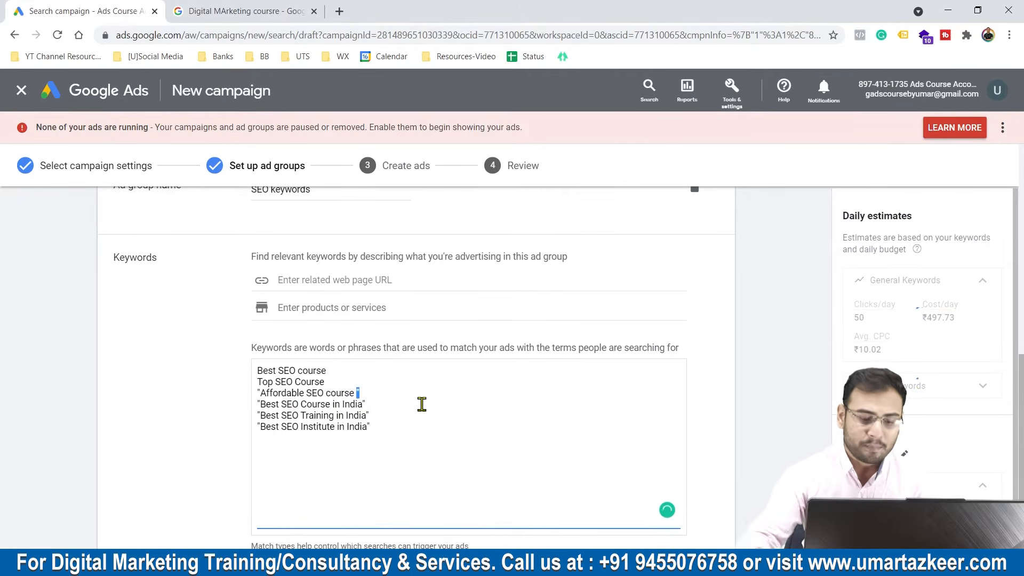
left_click(325, 383)
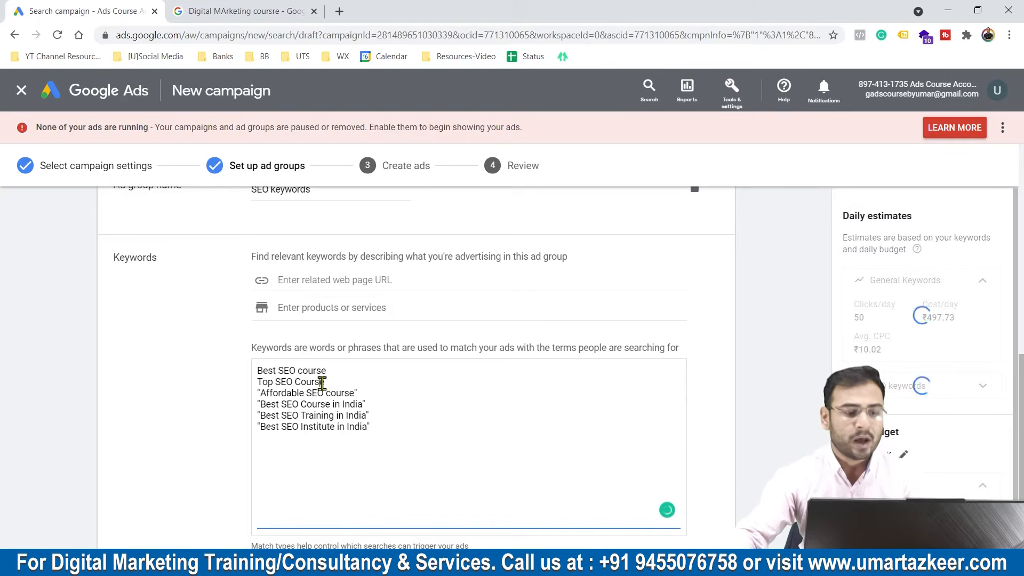
type("\"")
left_click(259, 382)
type("\"")
left_click(259, 371)
type("\"")
left_click(328, 371)
type("\"")
left_click(456, 417)
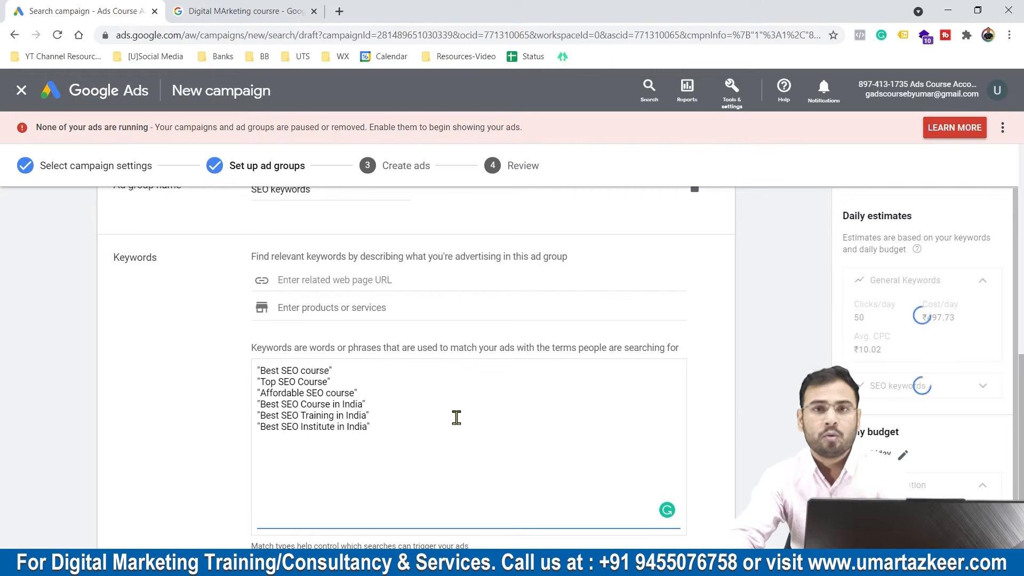
- Add the phrase-match keyword "Facebook ads training", in double quotes, on a new line of the General Keywords ad group
scroll(457, 418, "down", 5)
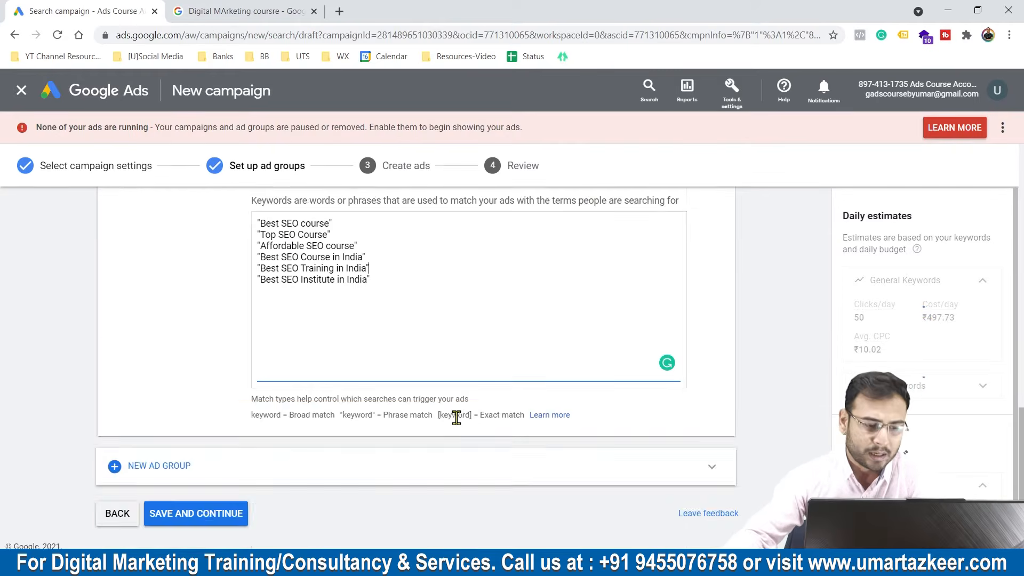
scroll(457, 418, "up", 7)
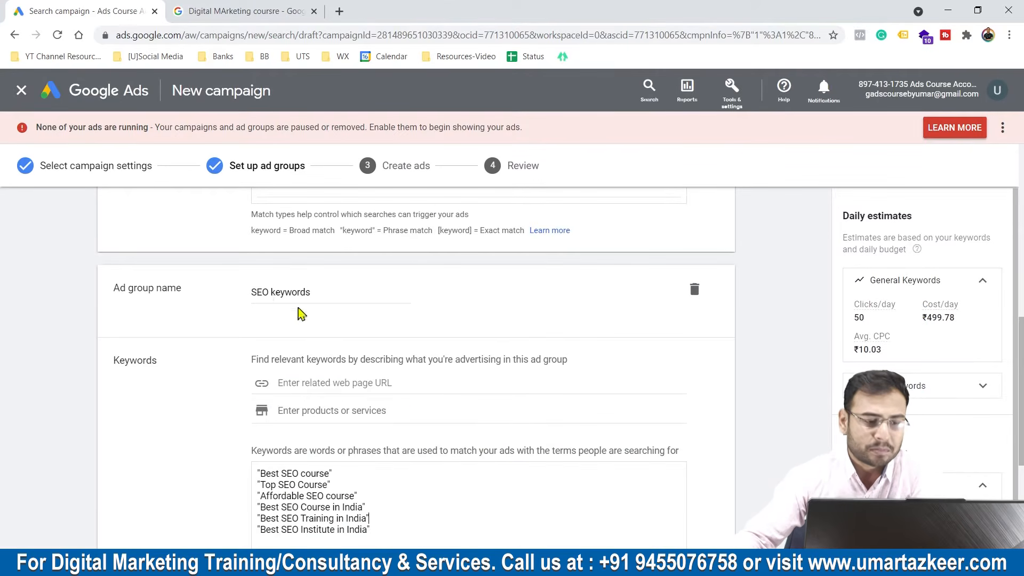
scroll(217, 270, "down", 3)
scroll(206, 262, "down", 2)
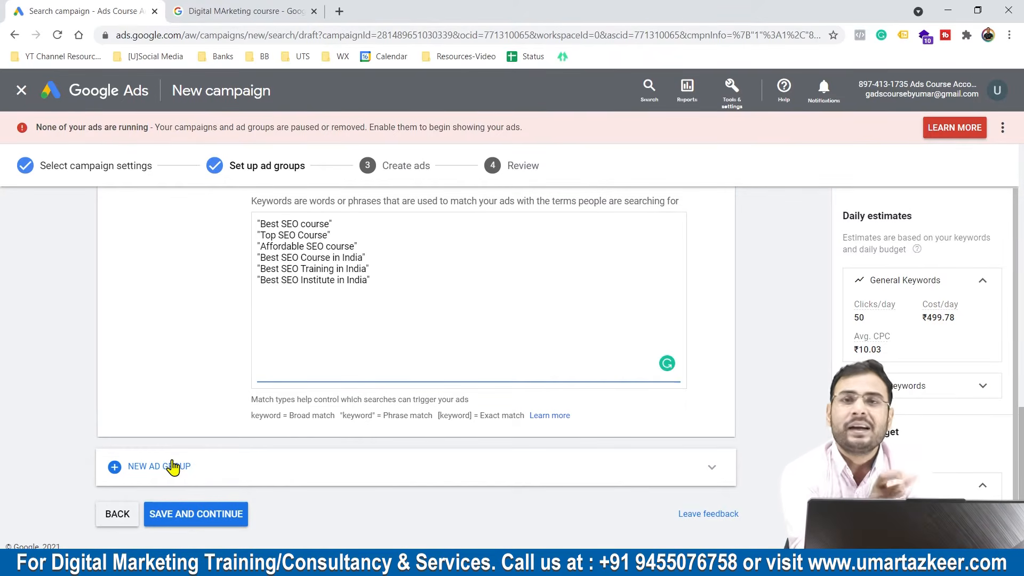
scroll(299, 425, "up", 5)
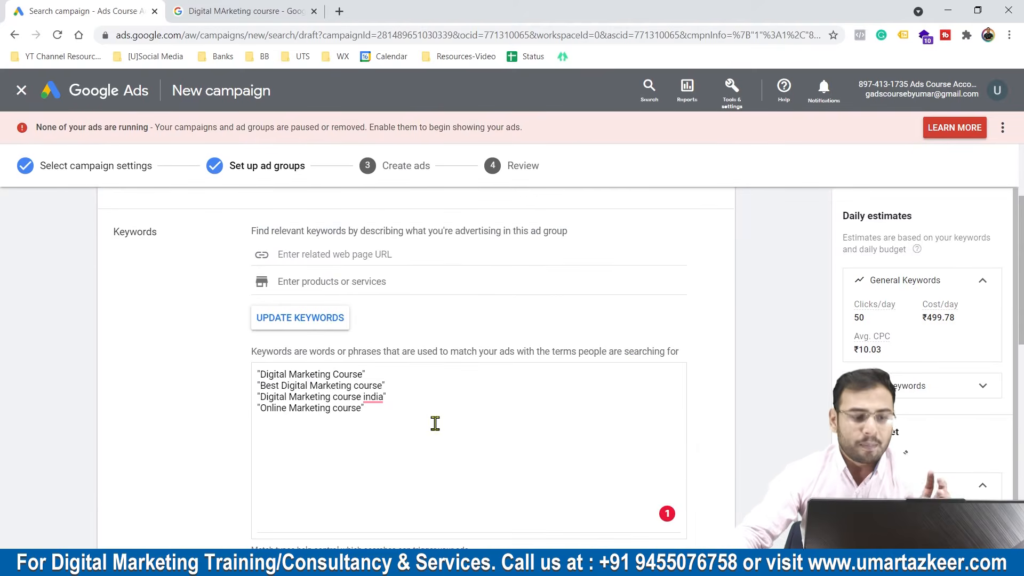
key("Return")
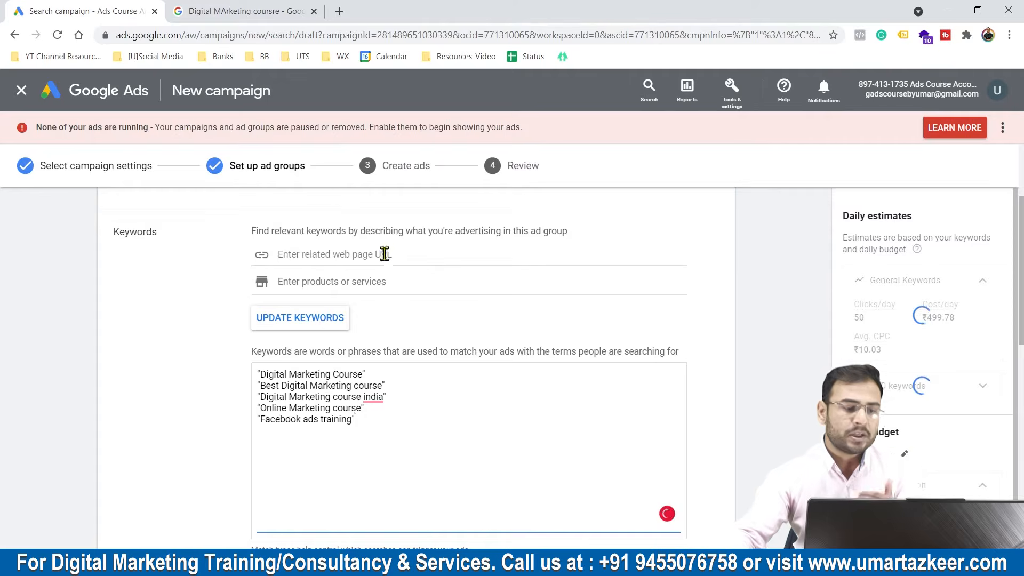
- Rename the General Keywords ad group as "General Digital Marketing Keywords"
scroll(374, 320, "up", 3)
left_click(288, 307)
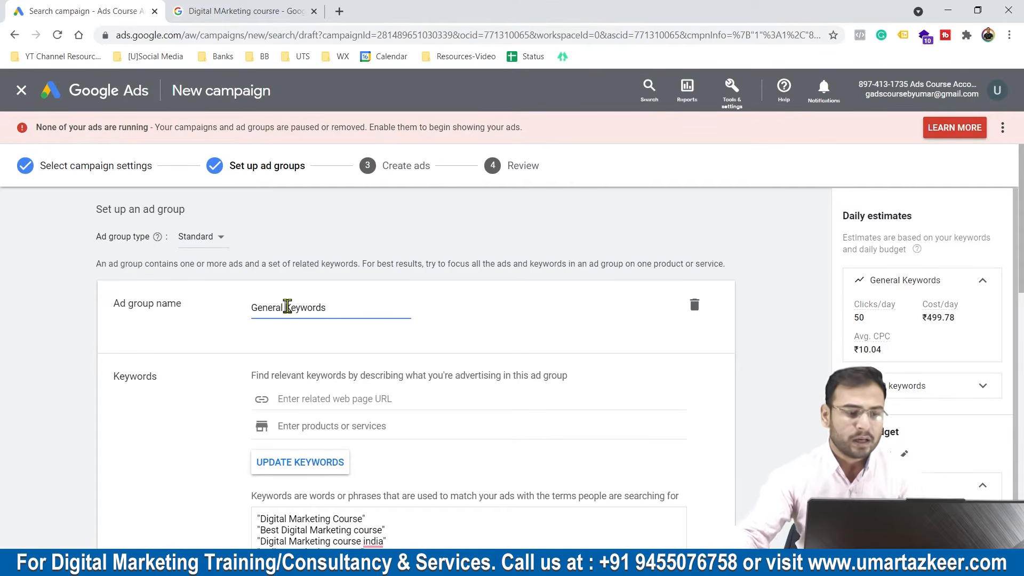
type("Digital MArkeitng")
key("BackSpace")
key("BackSpace")
key("BackSpace")
key("BackSpace")
key("BackSpace")
key("BackSpace")
key("BackSpace")
key("BackSpace")
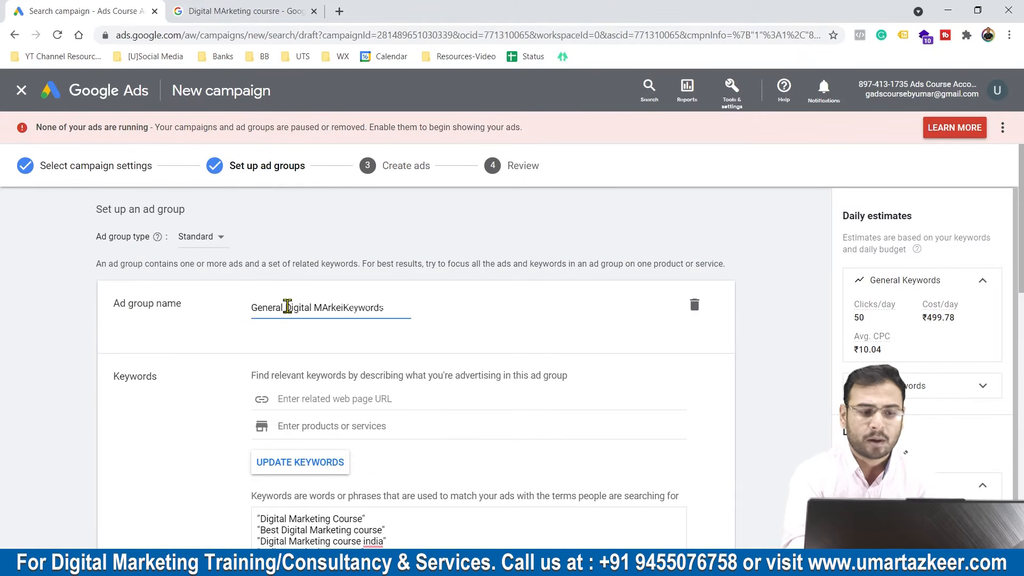
type("arketig")
key("BackSpace")
key("BackSpace")
type("mng")
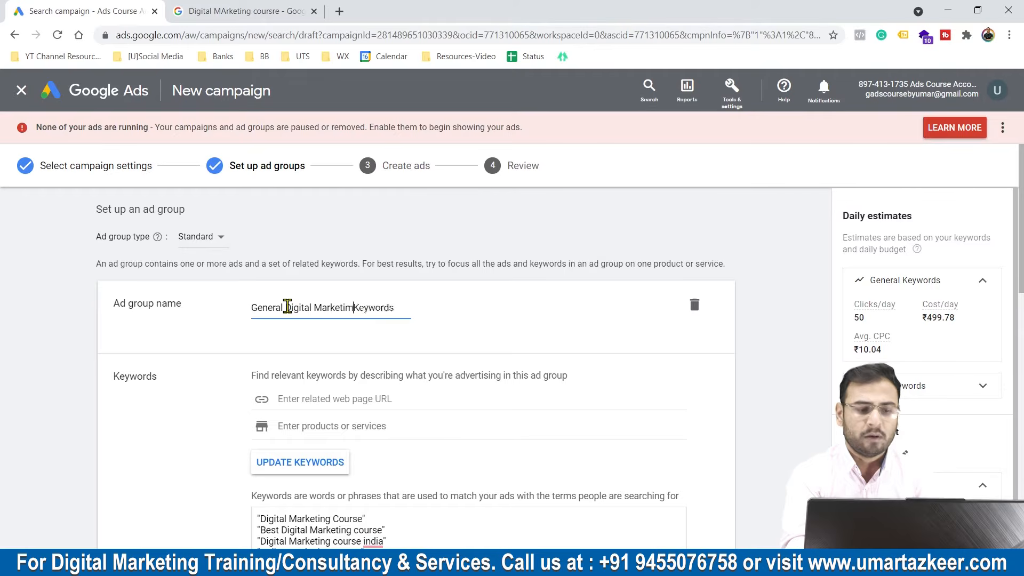
key("BackSpace")
key("BackSpace")
key("BackSpace")
key("BackSpace")
type("ng")
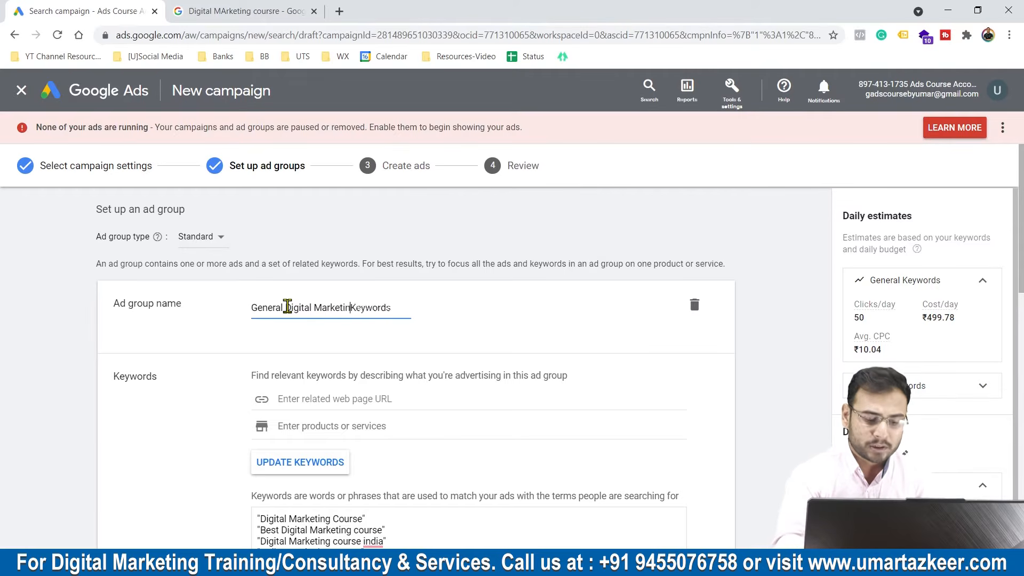
scroll(331, 346, "down", 3)
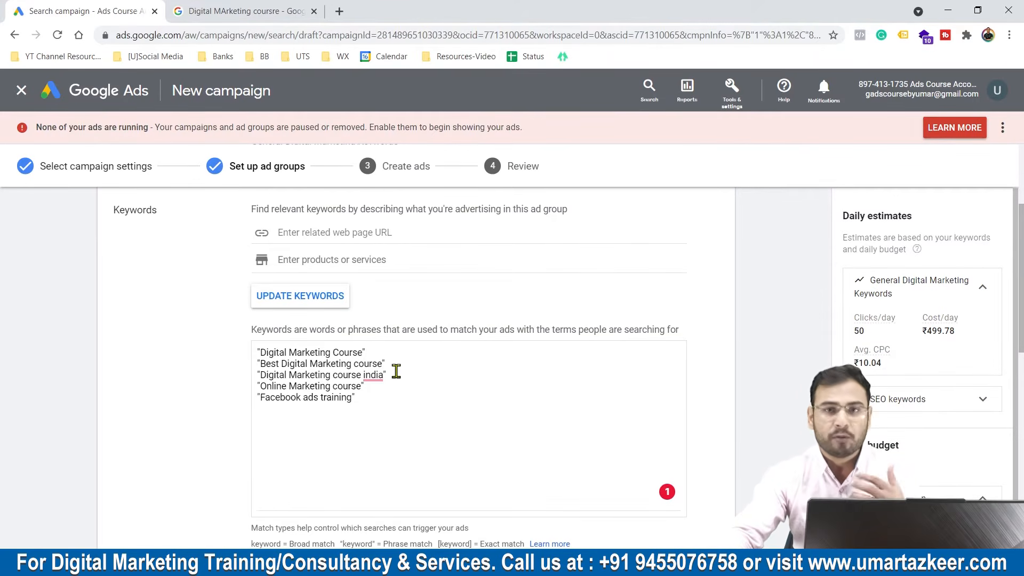
left_click_drag(300, 398, 407, 412)
left_click(437, 424)
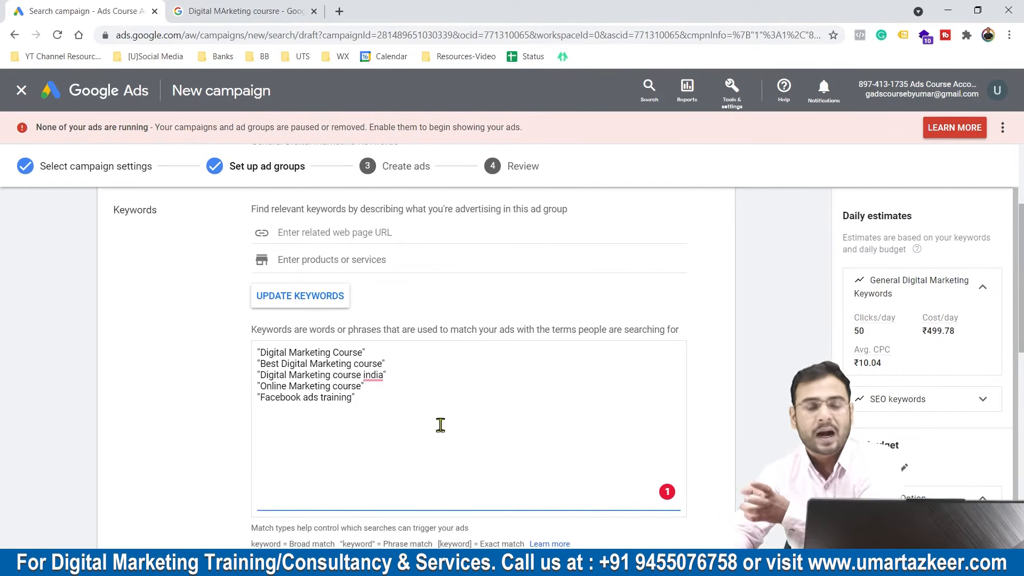
scroll(441, 373, "down", 4)
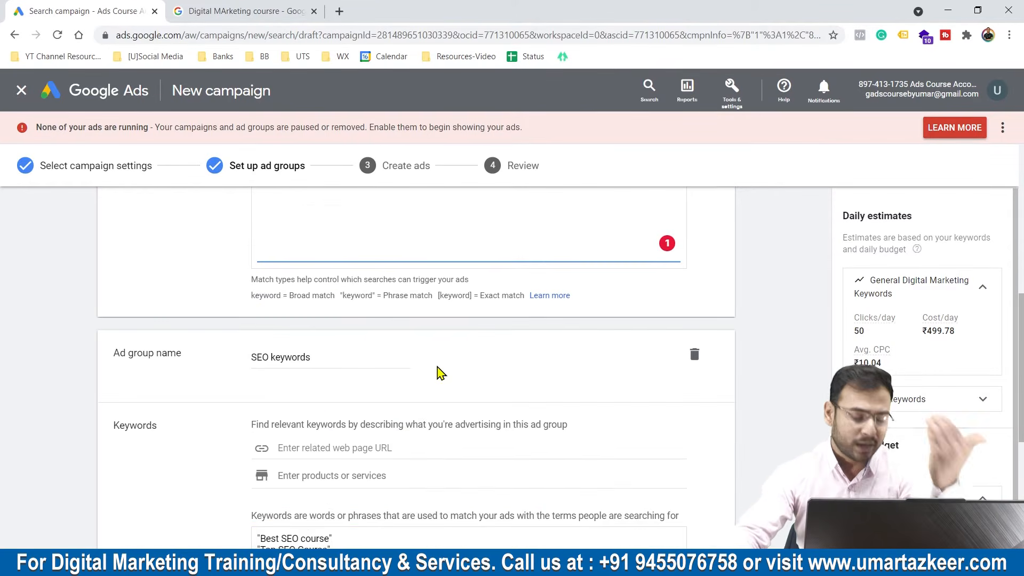
scroll(443, 371, "down", 3)
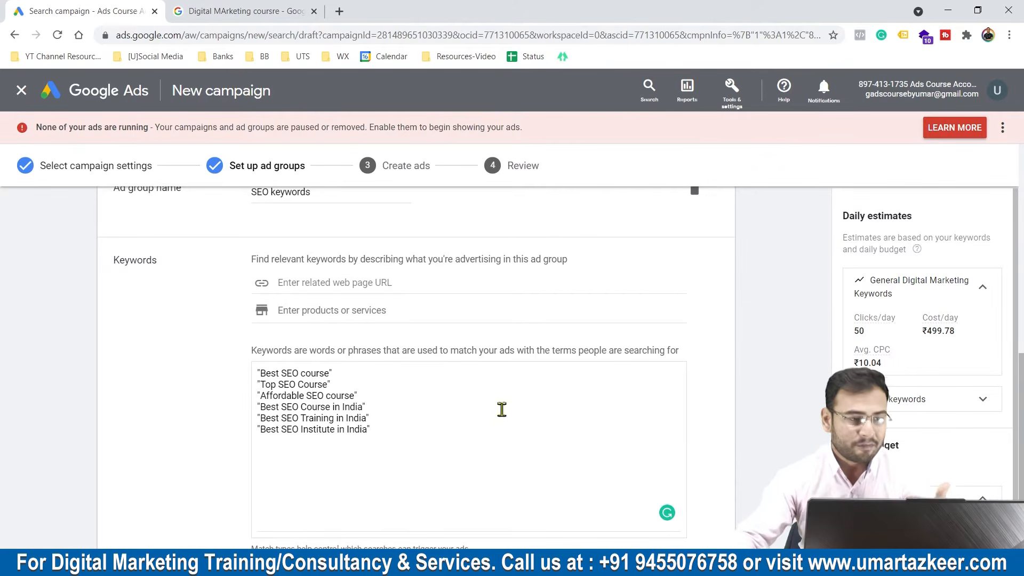
- Check both ad groups' keywords and continue from the ad group setup to creating the ads
scroll(311, 216, "up", 8)
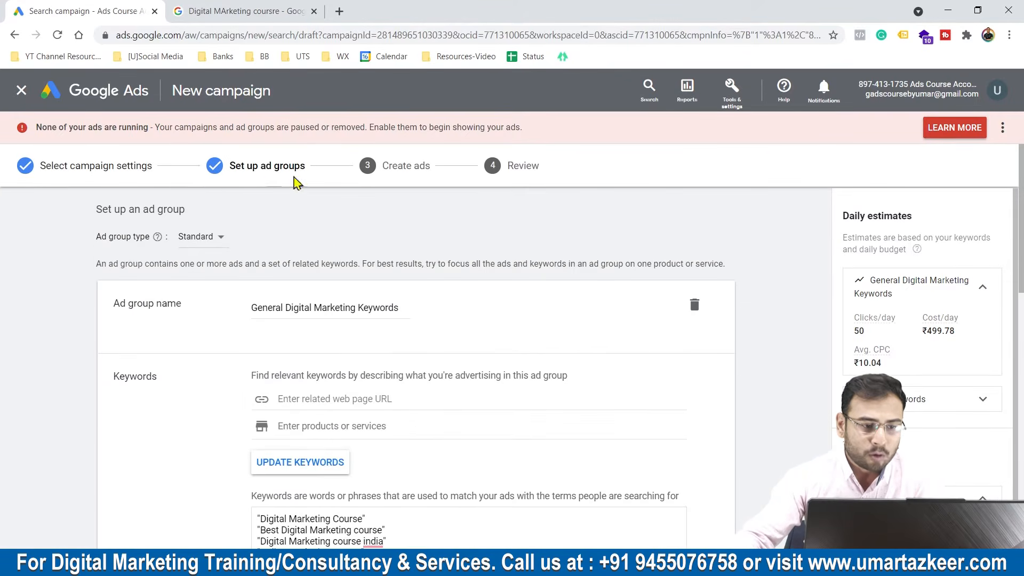
scroll(313, 249, "down", 5)
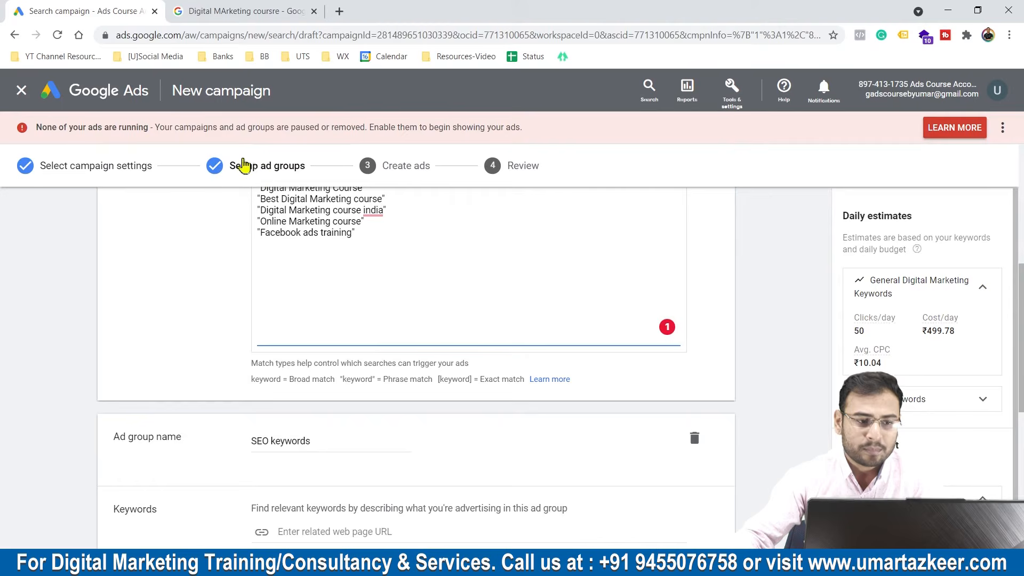
scroll(310, 270, "down", 6)
left_click(213, 516)
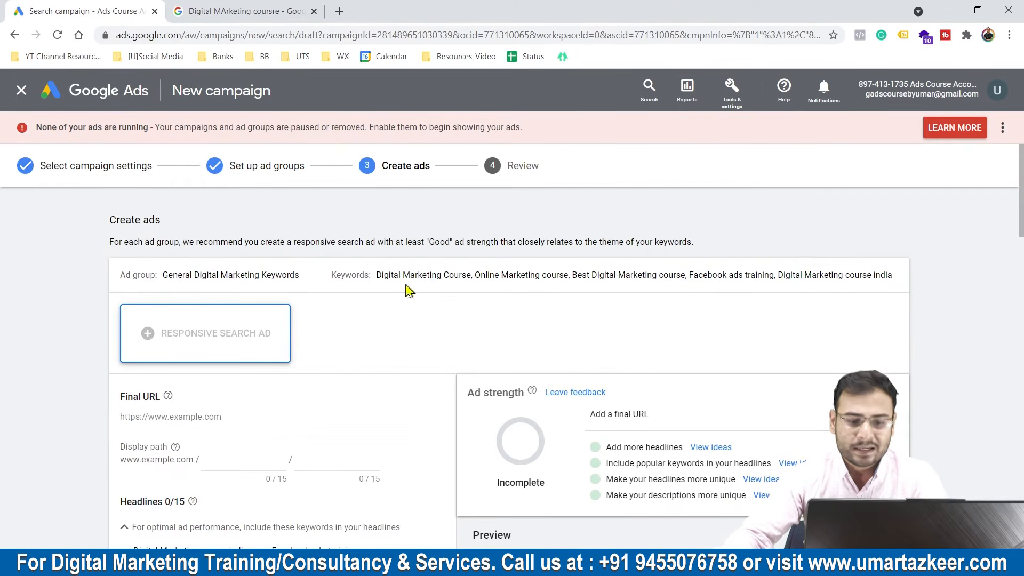
- Set the final URL of the responsive search ad for General Digital Marketing Keywords to uptownskylla.in
scroll(398, 320, "down", 3)
scroll(427, 339, "down", 2)
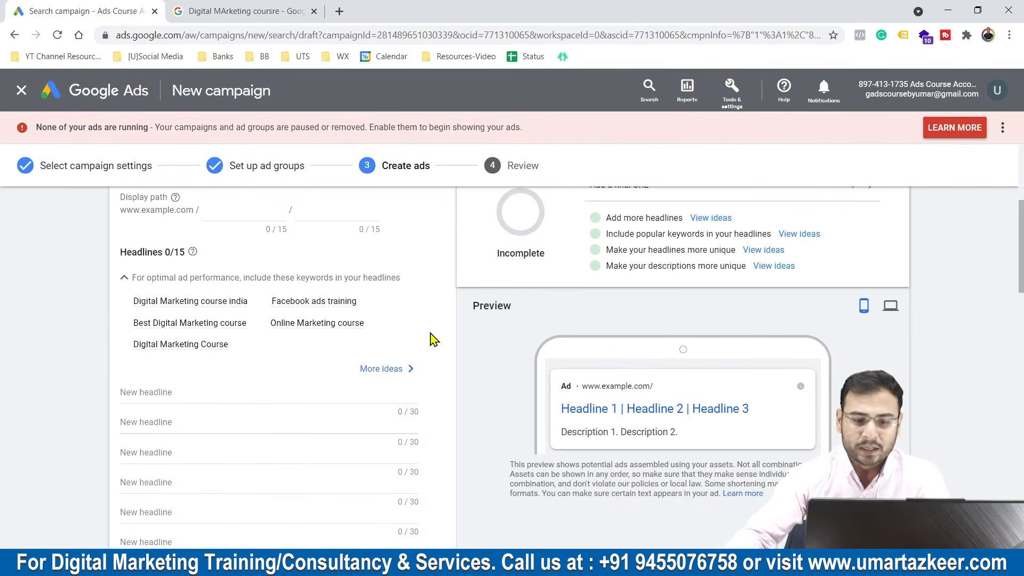
scroll(433, 339, "down", 3)
scroll(281, 406, "down", 2)
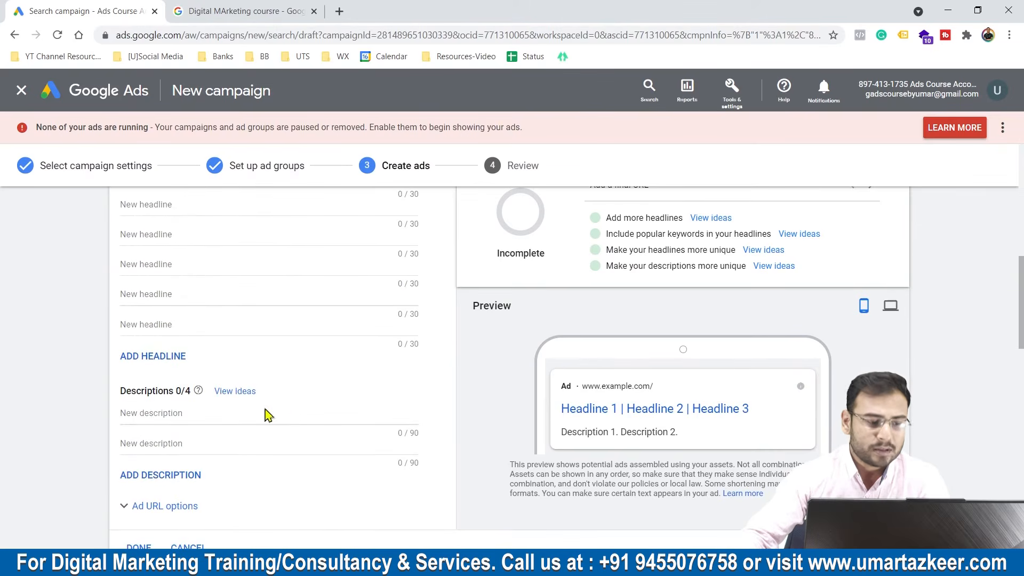
scroll(349, 413, "up", 10)
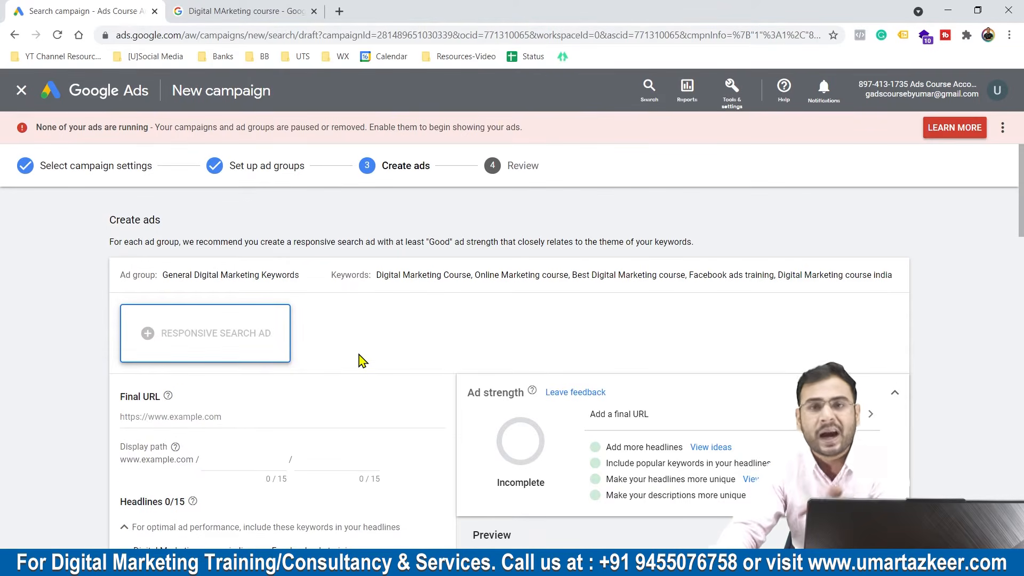
scroll(365, 361, "down", 3)
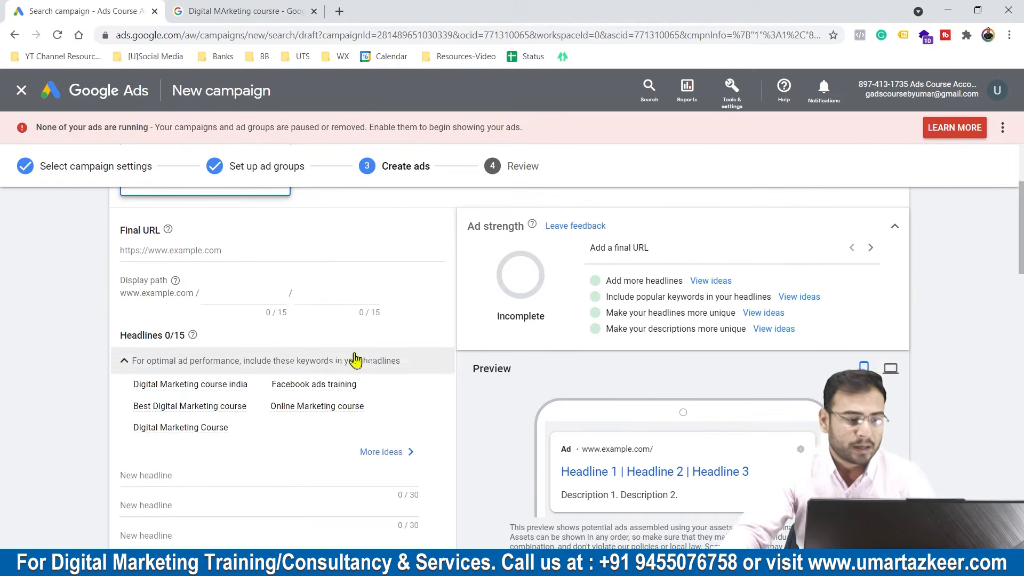
left_click(169, 251)
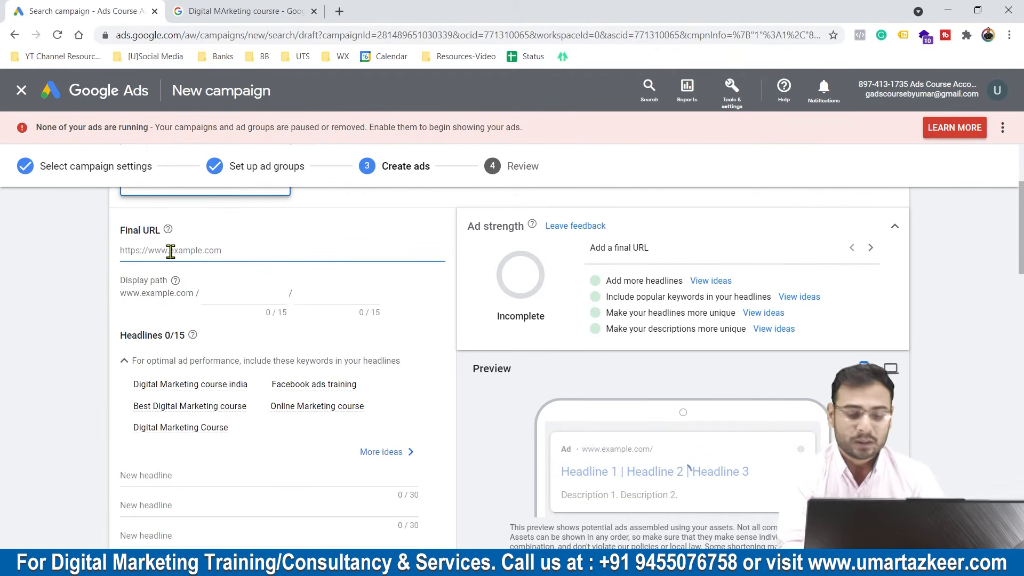
type("uptownskylia.in")
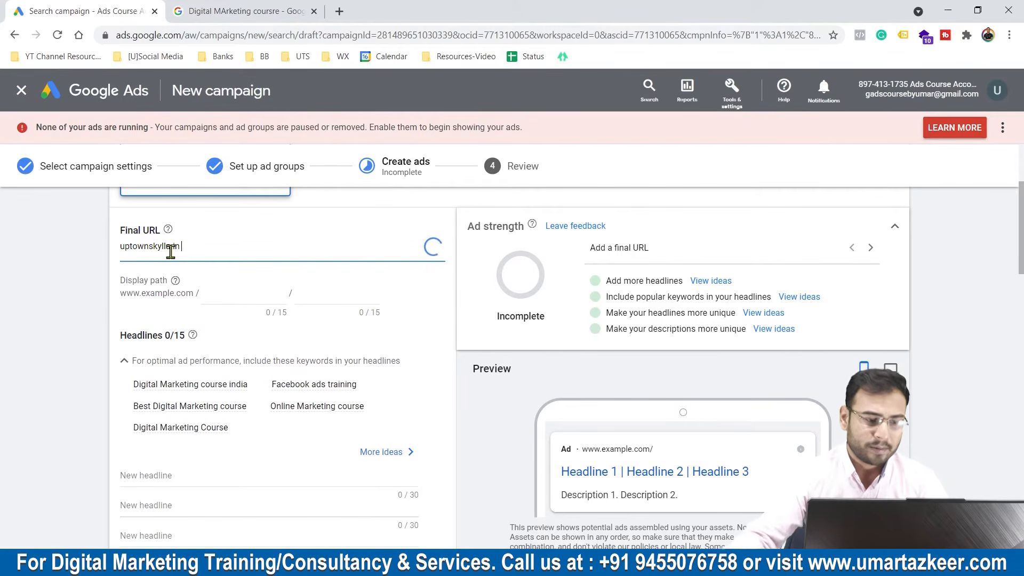
- Enter Courses as the first part of the ad's display path
left_click(283, 294)
type("S")
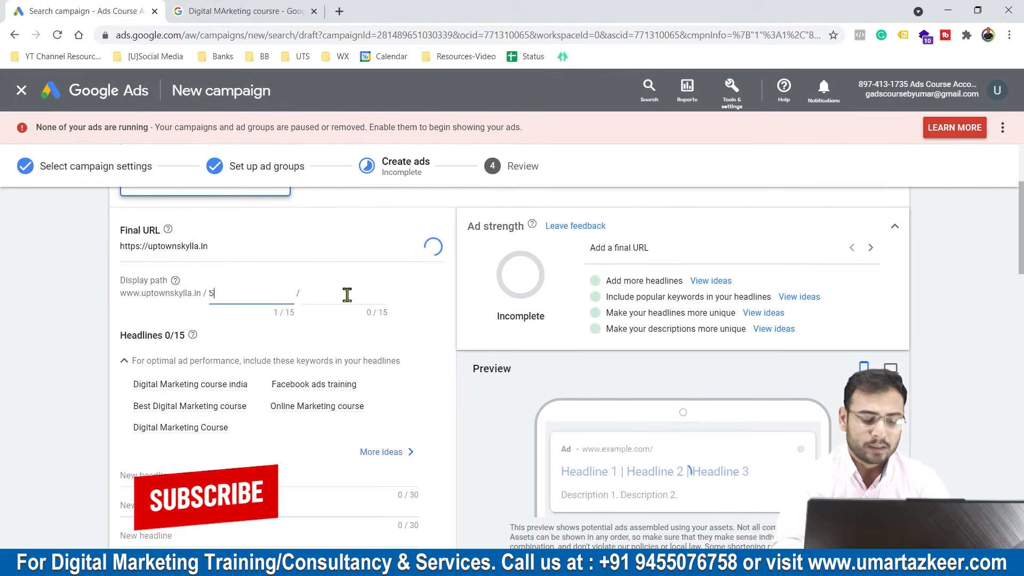
key("BackSpace")
type("Courses")
left_click(347, 294)
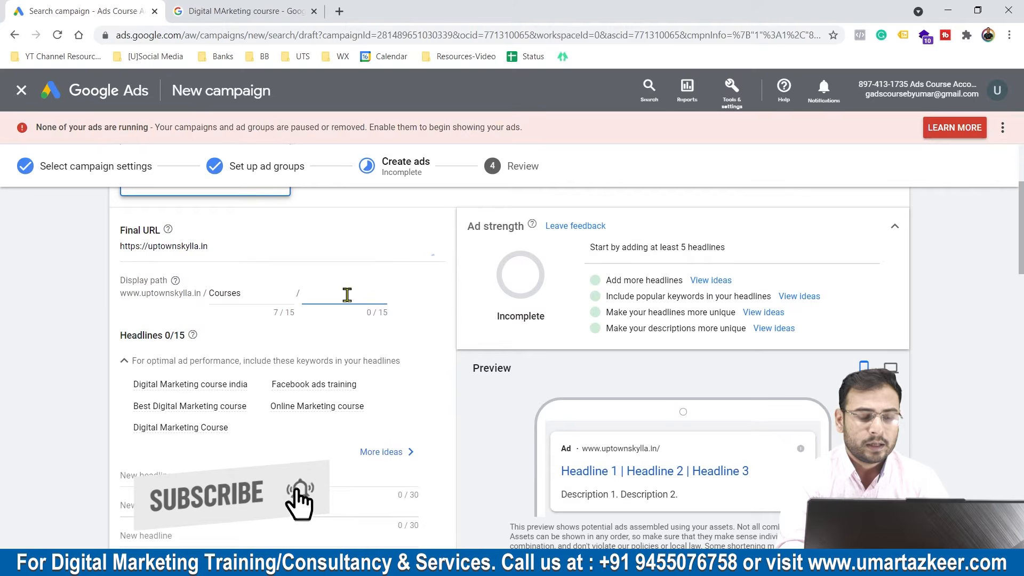
- Examine which ad group and keywords the ad belongs to, and look over its empty headline fields
scroll(421, 298, "up", 3)
left_click_drag(160, 275, 267, 275)
left_click(269, 275)
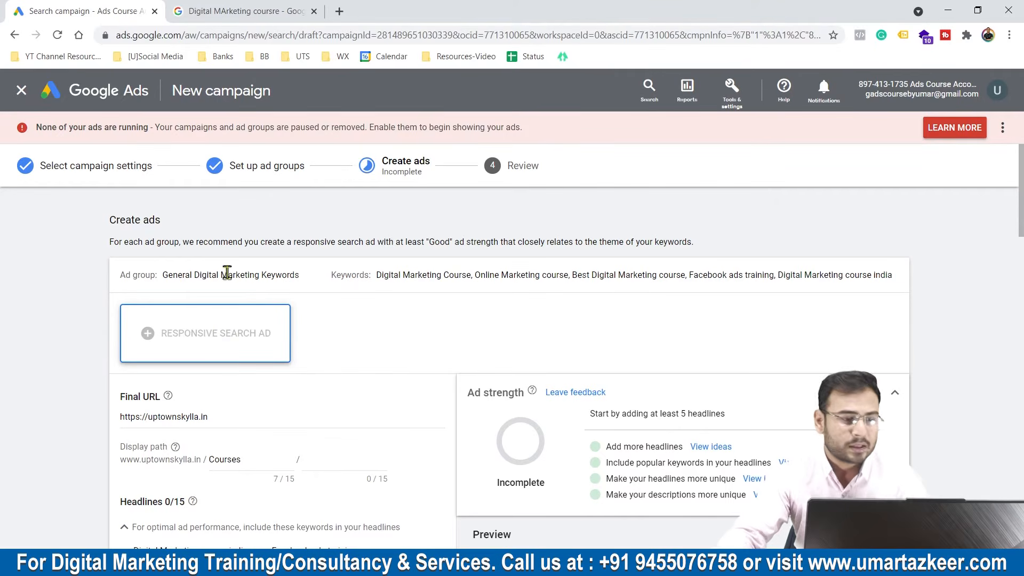
scroll(361, 384, "down", 2)
scroll(223, 470, "up", 2)
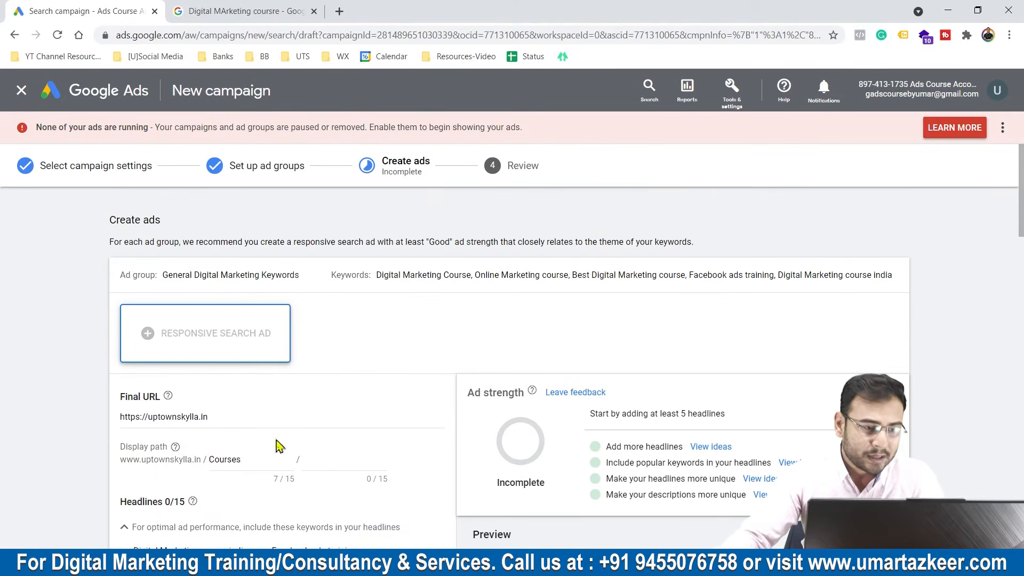
left_click_drag(167, 276, 262, 275)
left_click(229, 275)
left_click(273, 274)
left_click(391, 287)
scroll(391, 286, "down", 2)
scroll(393, 290, "down", 5)
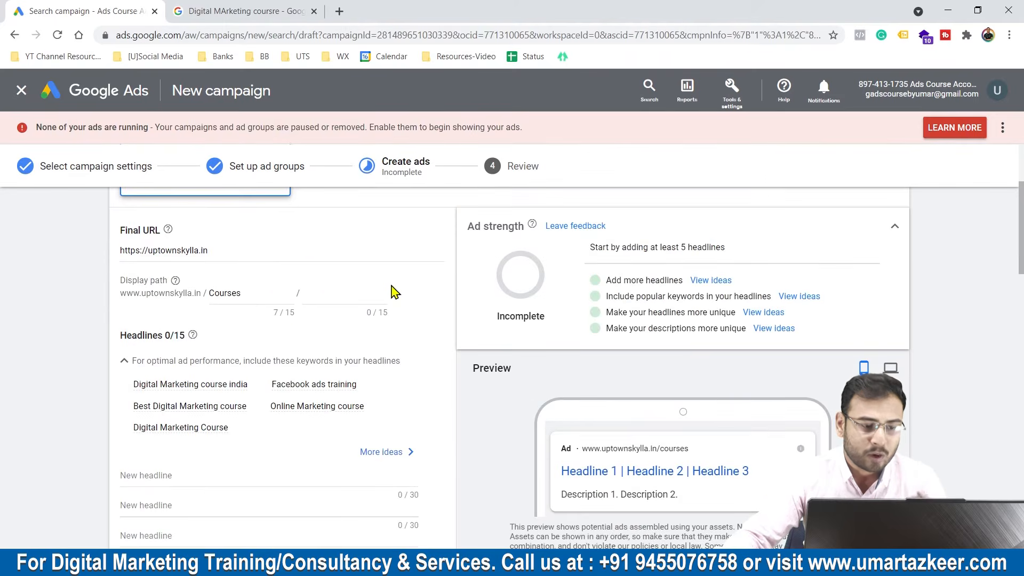
scroll(382, 313, "up", 7)
scroll(416, 357, "down", 2)
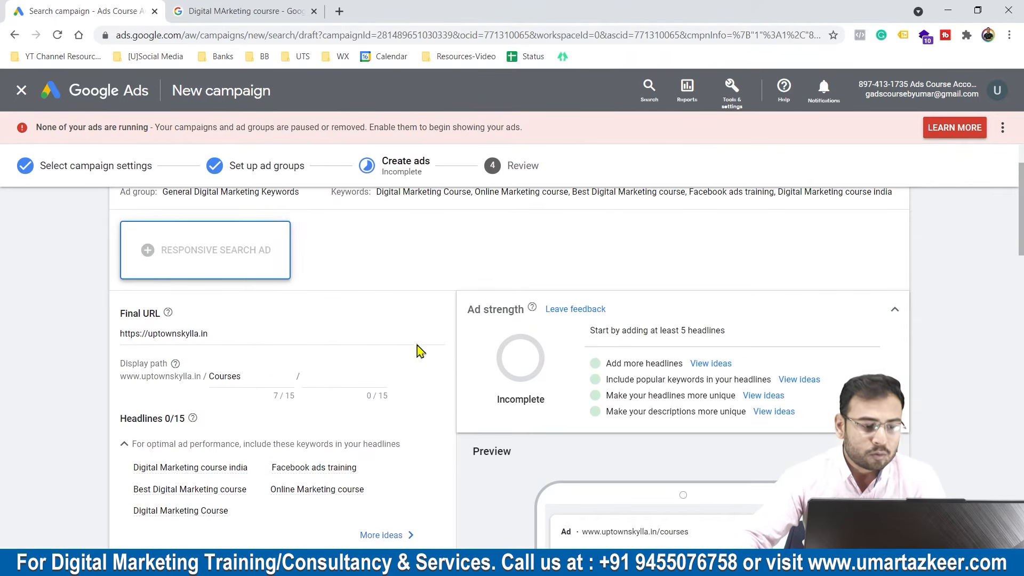
scroll(346, 373, "down", 4)
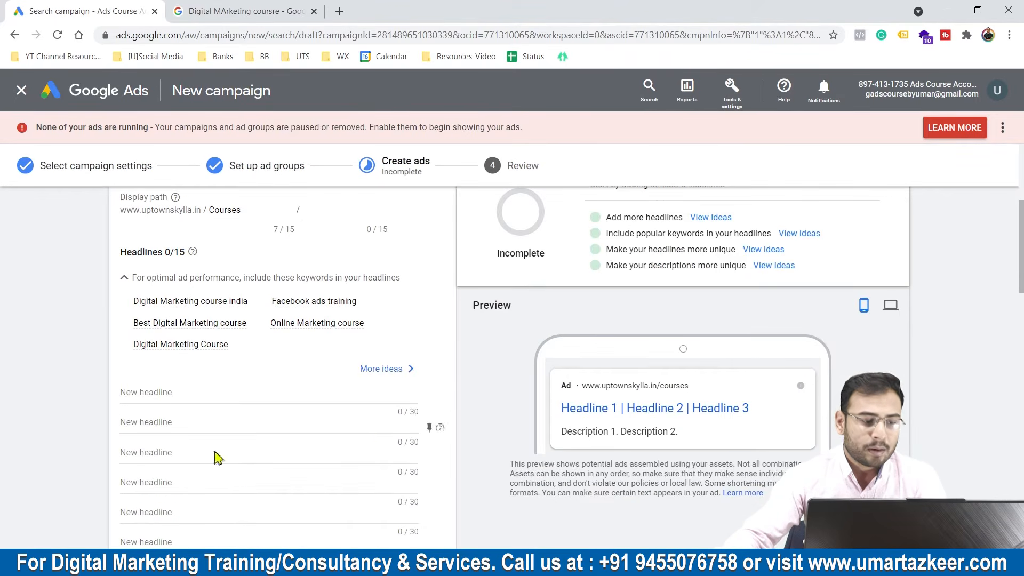
- Enter OnlineMarketing as the second part of the ad's display path
scroll(267, 379, "up", 2)
left_click(335, 290)
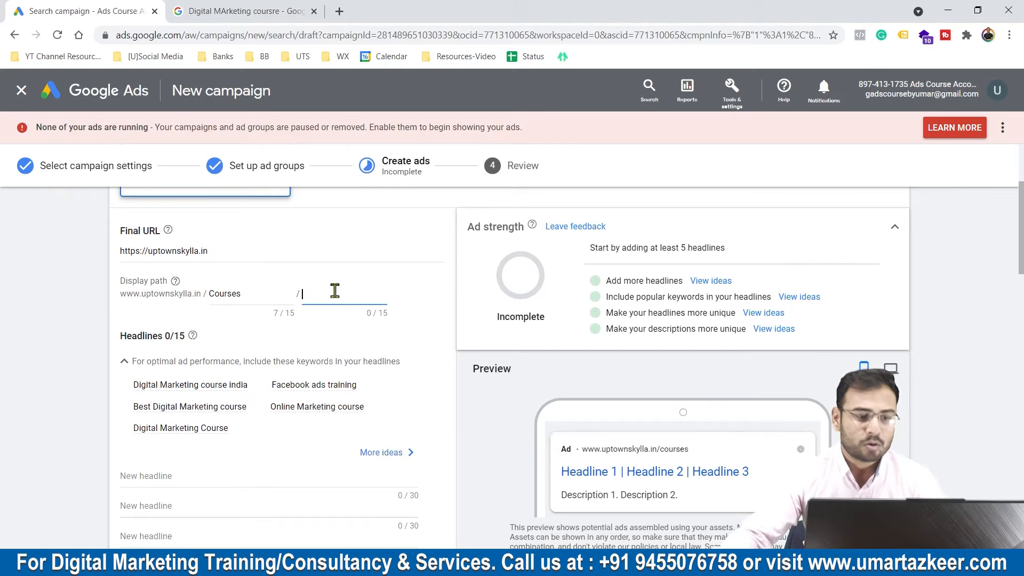
type("DigitalMarketingCour")
key("BackSpace")
key("BackSpace")
key("BackSpace")
key("BackSpace")
key("BackSpace")
key("BackSpace")
key("BackSpace")
key("BackSpace")
key("BackSpace")
key("BackSpace")
key("BackSpace")
key("BackSpace")
key("BackSpace")
key("BackSpace")
key("BackSpace")
key("BackSpace")
key("BackSpace")
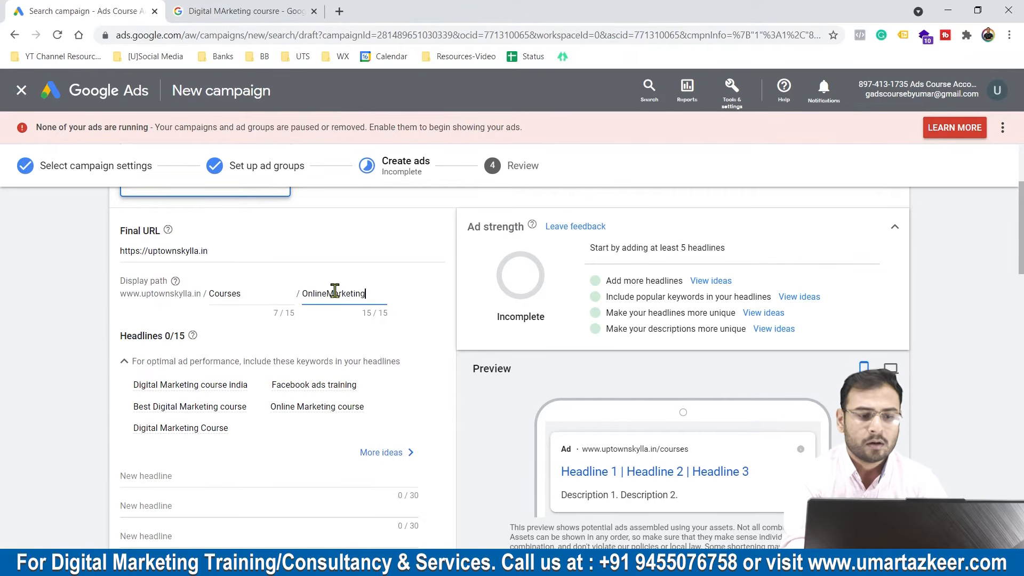
- Check the display path against the final URL, and view the ad preview in desktop and mobile layouts
left_click(224, 292)
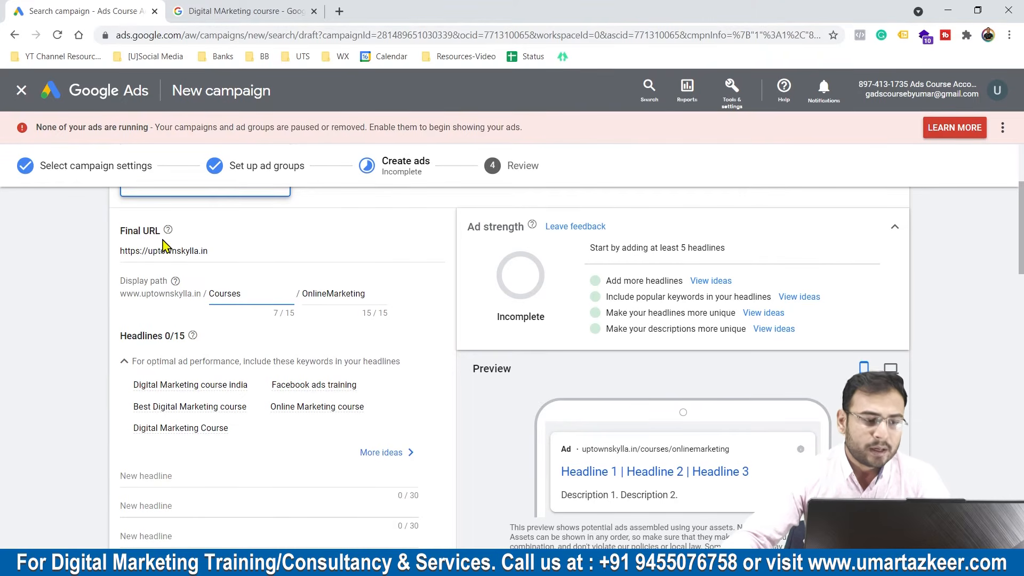
triple_click(176, 251)
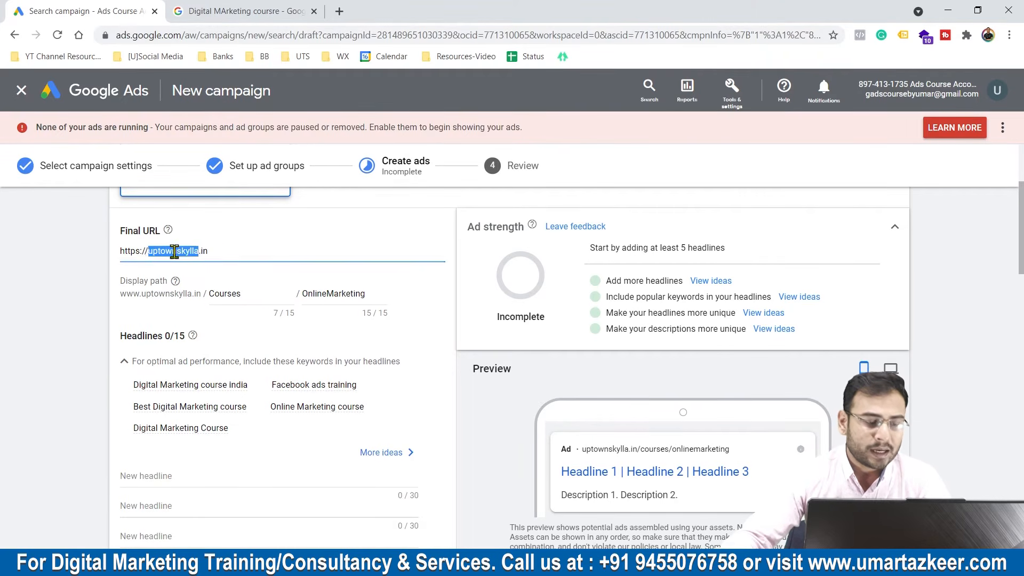
left_click(259, 251)
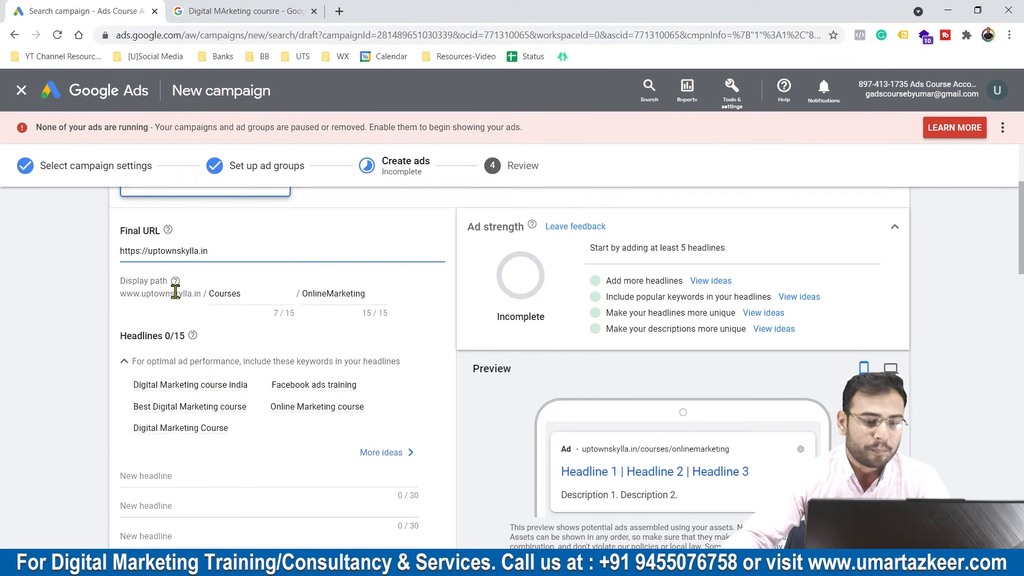
scroll(752, 373, "down", 3)
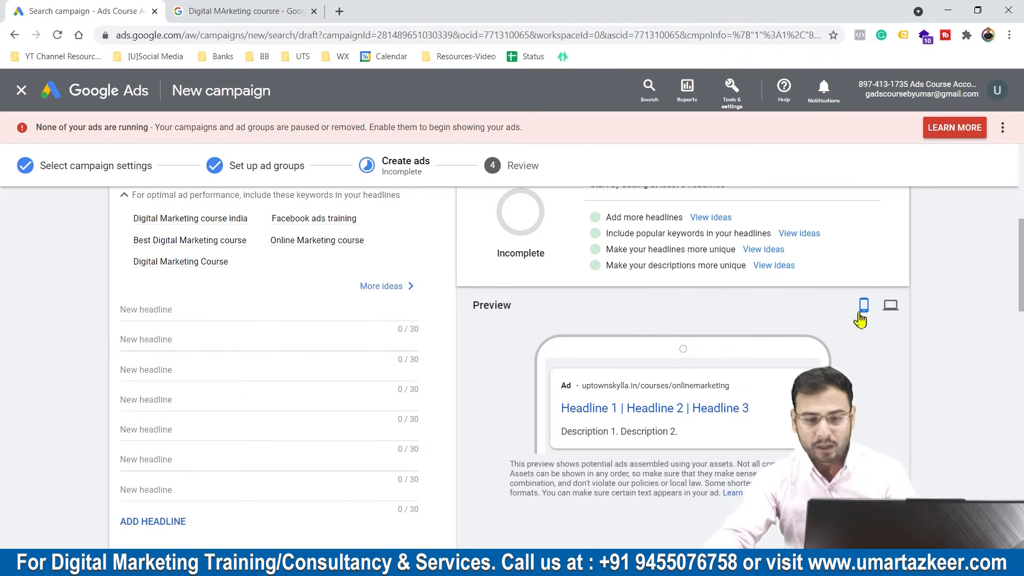
left_click(888, 308)
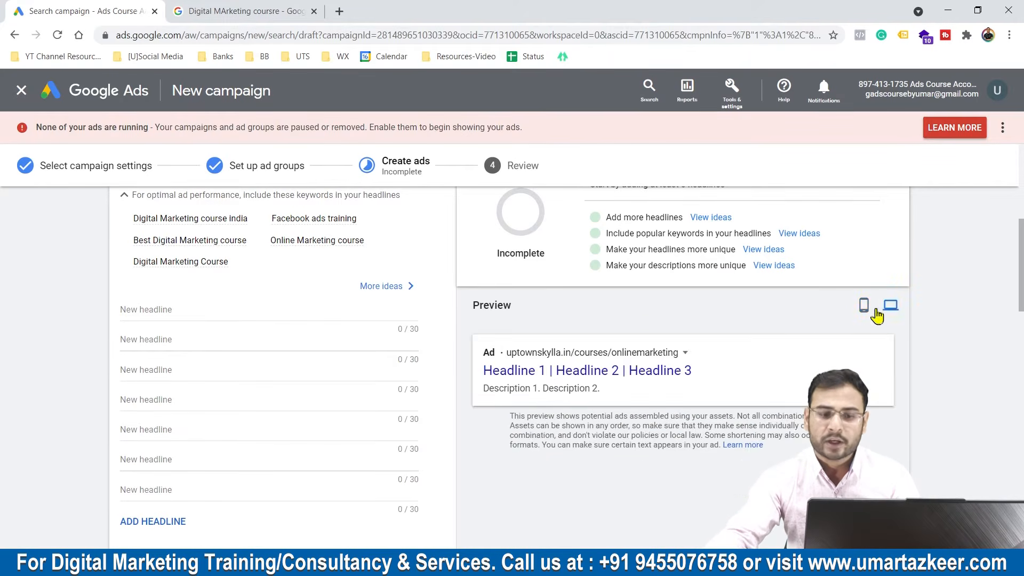
left_click(865, 309)
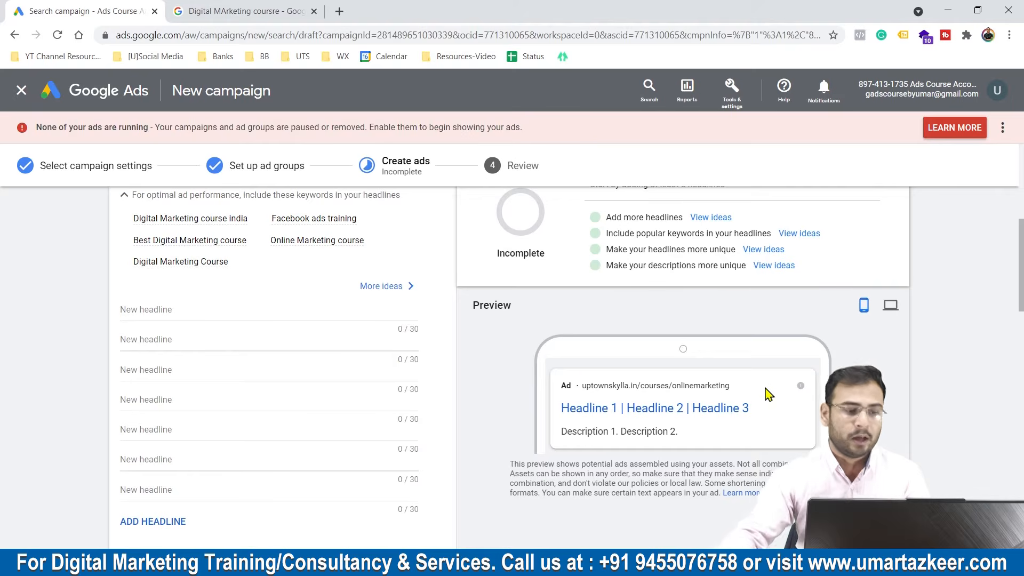
- Enter "Best Digital Marketing Courses" as the first headline of the responsive search ad
left_click(163, 311)
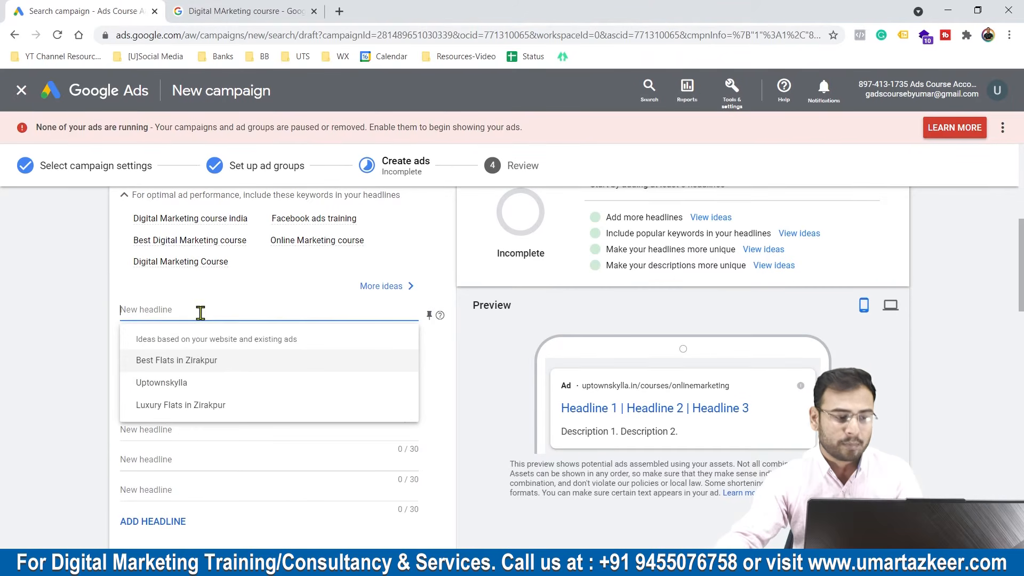
left_click(430, 377)
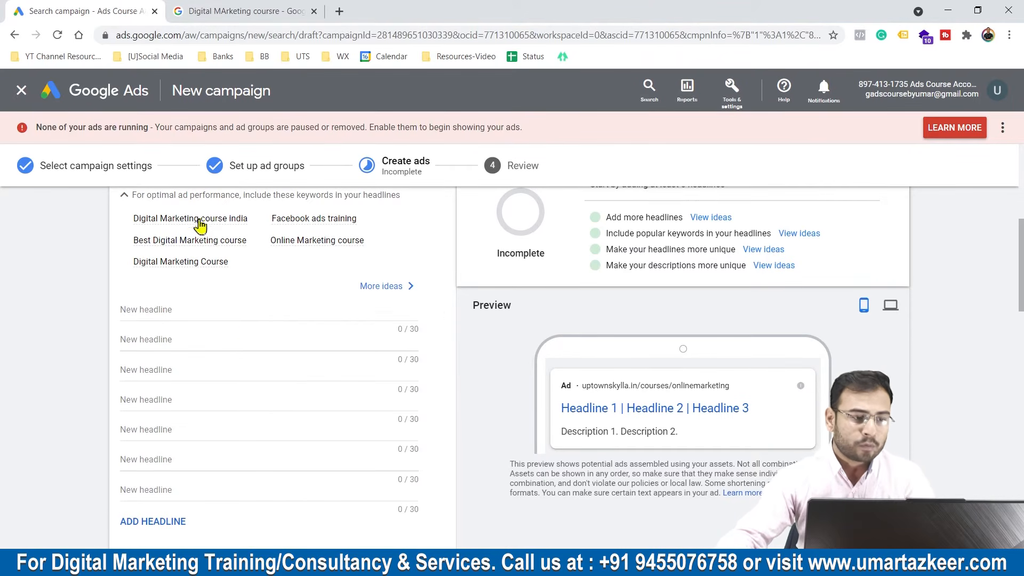
key("shift+d")
left_click(193, 307)
type("Digital Market")
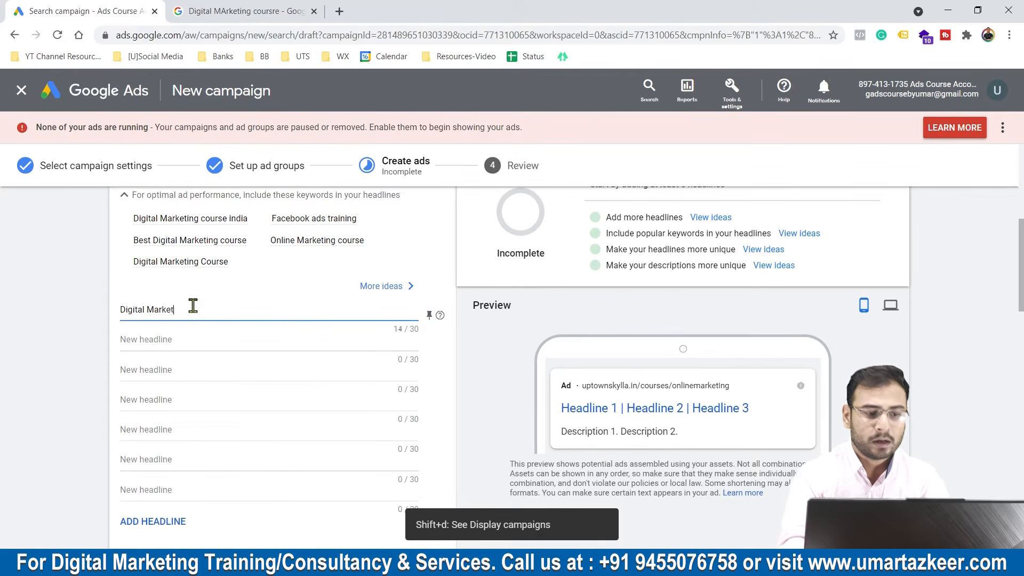
type("ing courses in India")
key("BackSpace")
key("BackSpace")
key("BackSpace")
key("BackSpace")
key("BackSpace")
type("Best")
- Enter "#1 Digital Marketing Course" as the second headline of the ad
left_click(188, 341)
type("#1 Digital Marketing Coutse")
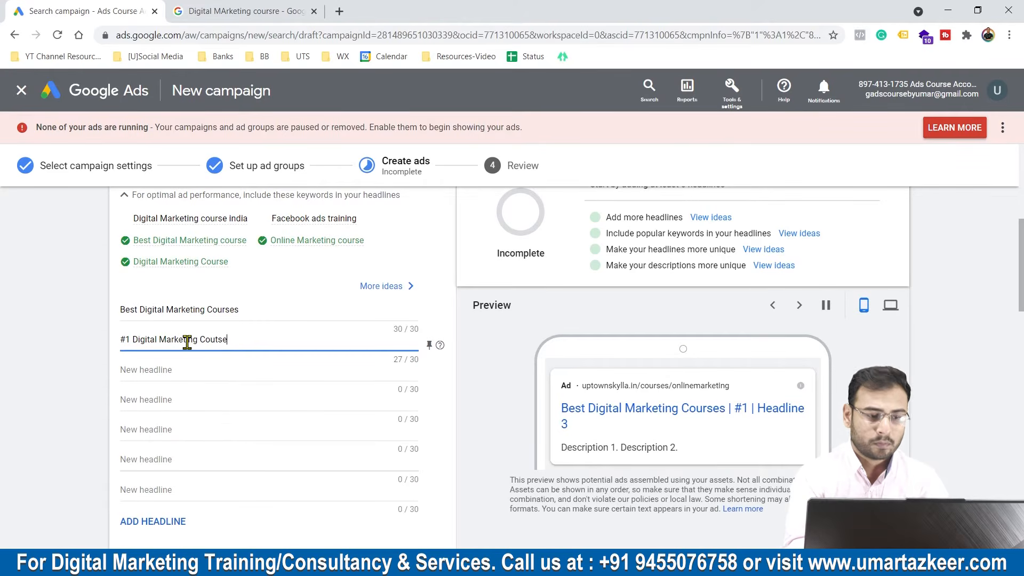
key("Tab")
left_click(219, 342)
key("BackSpace")
type("rse")
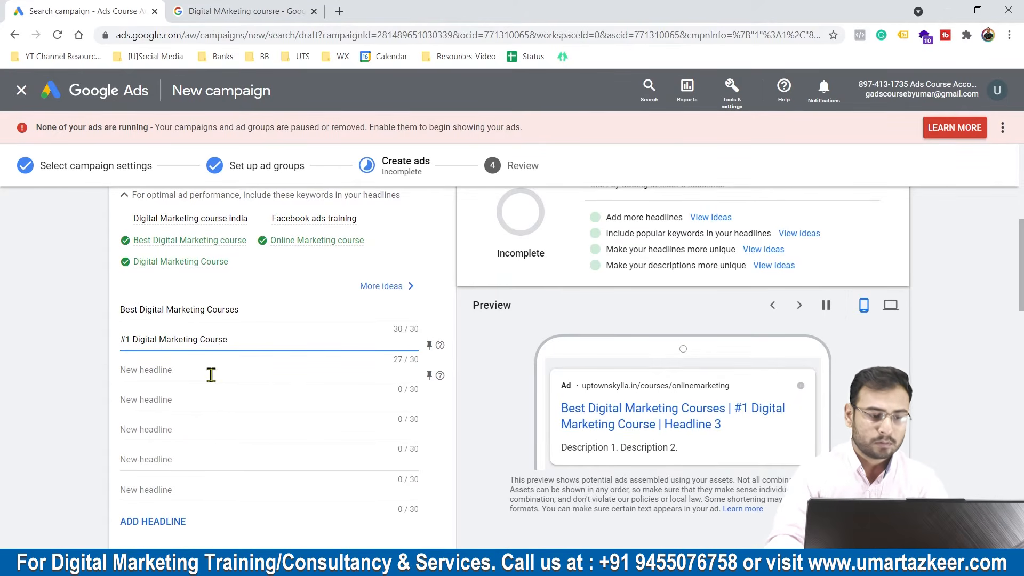
type("To")
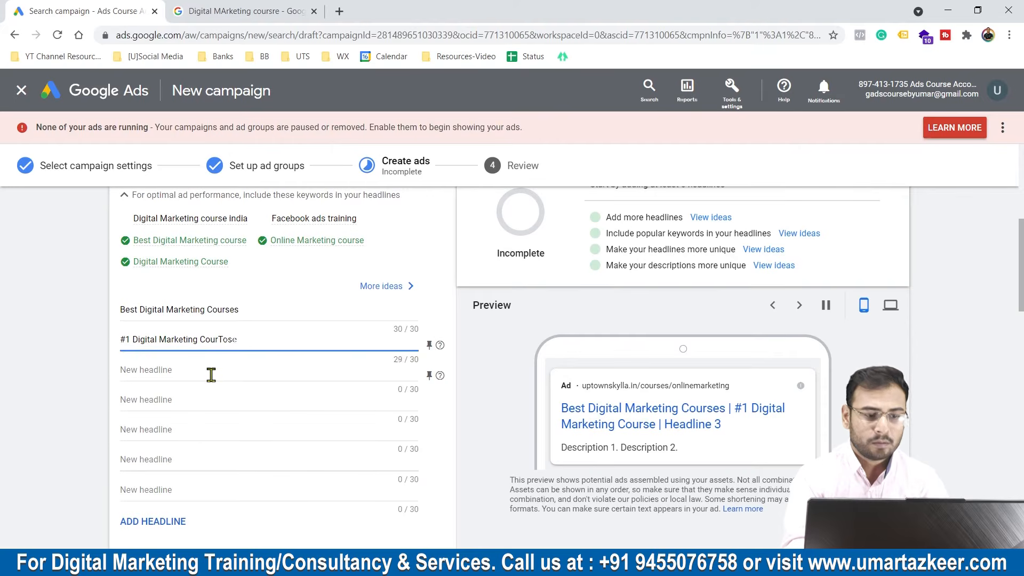
- Enter "Top Digital Marketing Course" as the third headline of the ad
left_click(211, 375)
type("Top Di")
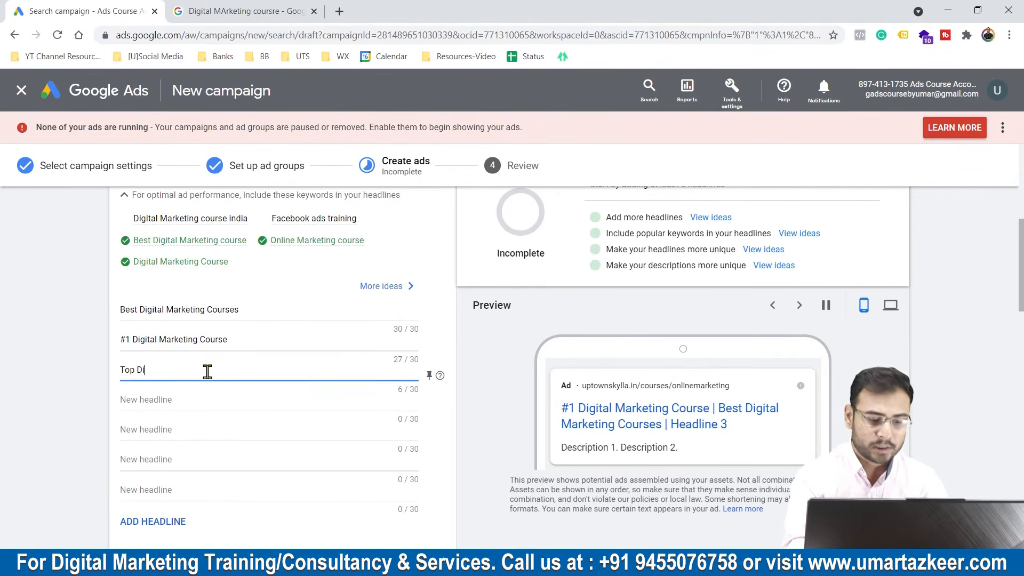
type("gital Marketing Course")
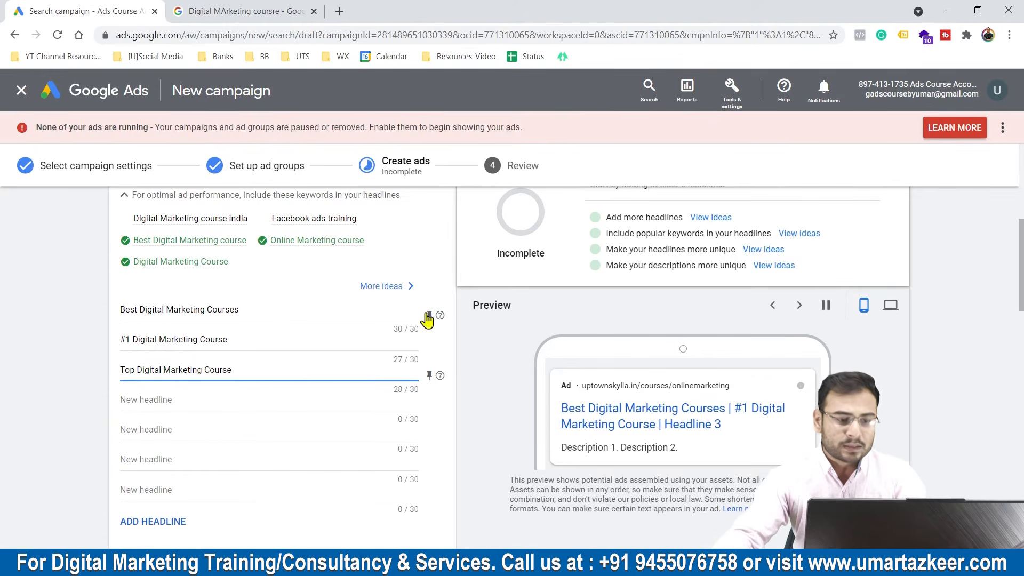
- Pin each of the three entered headlines to show only in position 1
left_click(430, 315)
left_click(523, 206)
left_click(430, 345)
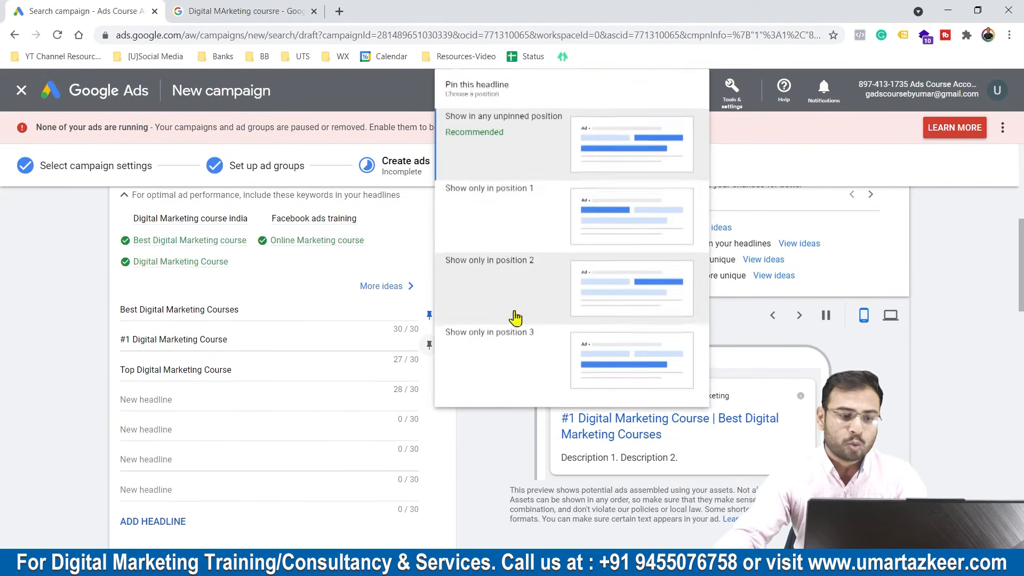
left_click(542, 198)
left_click(430, 376)
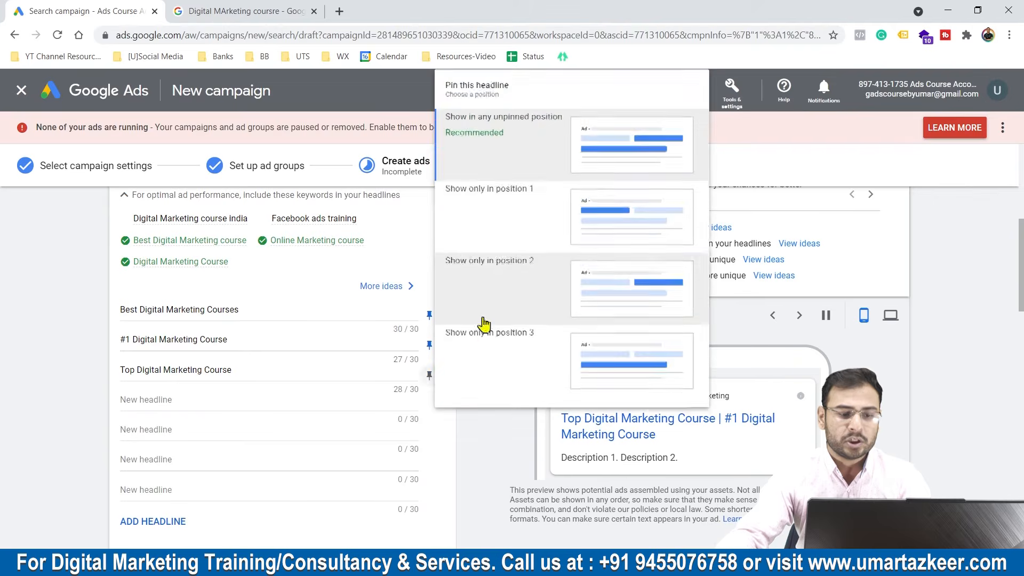
left_click(528, 224)
- Examine the wording of competing ad headlines in the Google results for the digital marketing course search, and return to the campaign draft
left_click(299, 12)
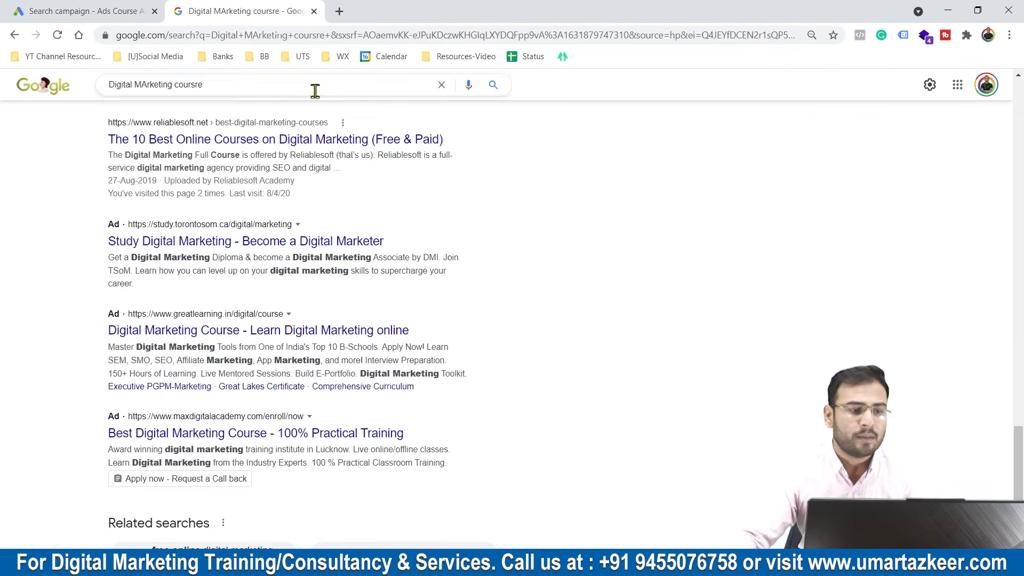
left_click_drag(91, 333, 250, 331)
left_click(440, 326)
left_click_drag(440, 332, 248, 331)
left_click(542, 290)
left_click_drag(105, 312, 563, 312)
left_click(595, 292)
left_click(111, 7)
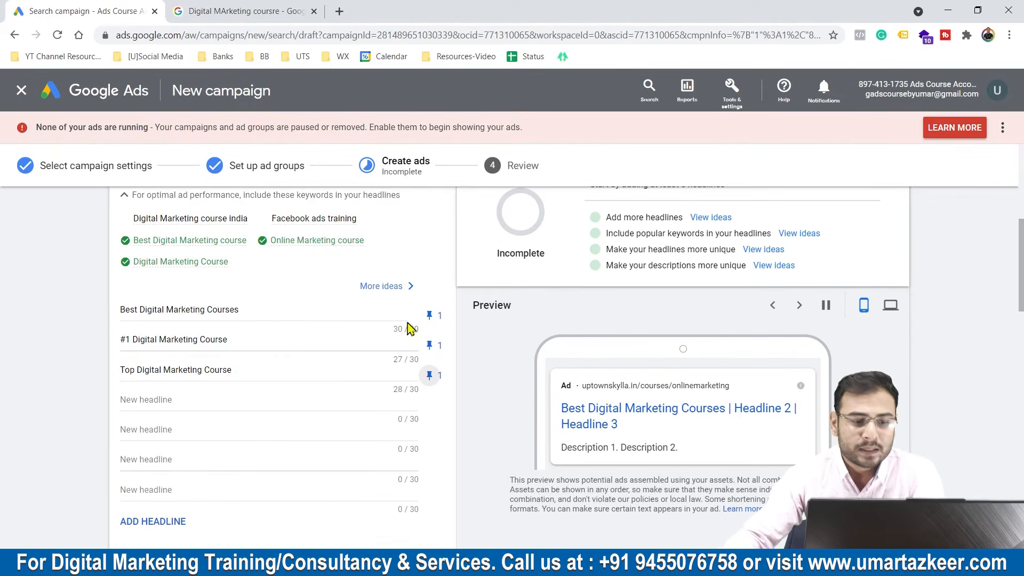
- Enter "Certificated Courses" as the fourth headline of the responsive search ad
left_click(271, 398)
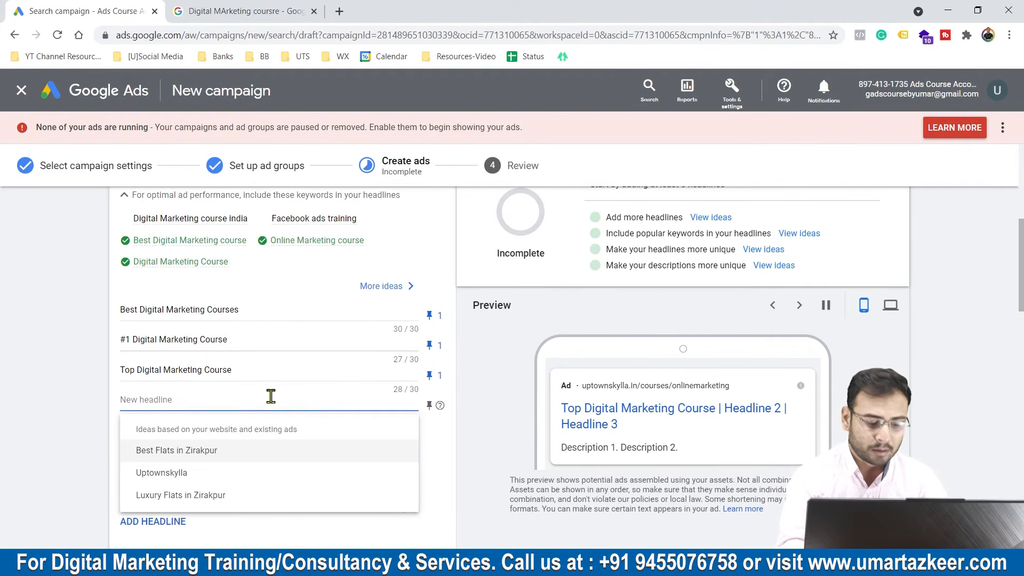
type("Certificated")
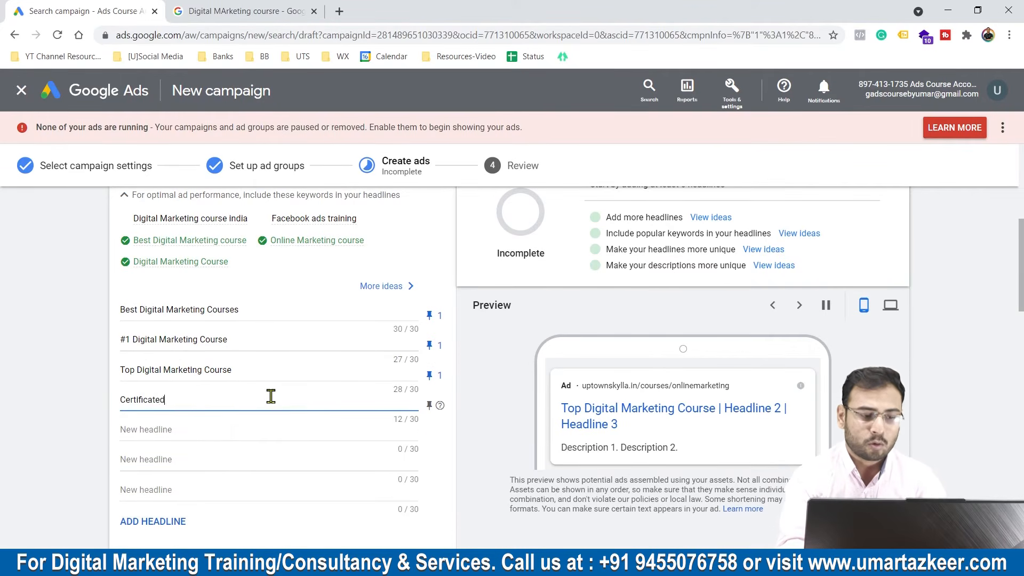
type(" Courses")
key("Tab")
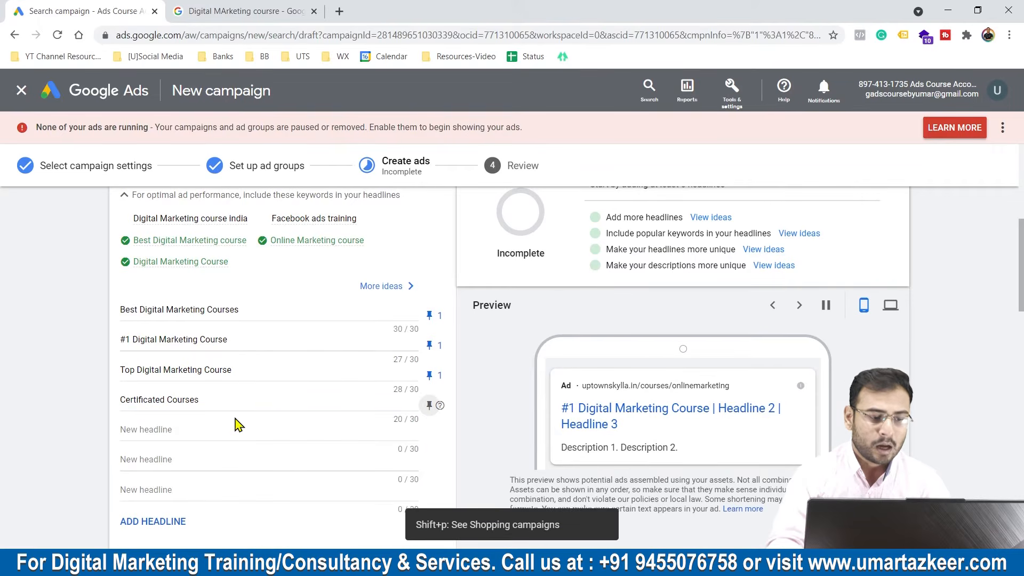
- Enter "Placement Assitance" as the fifth headline of the ad
left_click(221, 429)
type("Placement Asis")
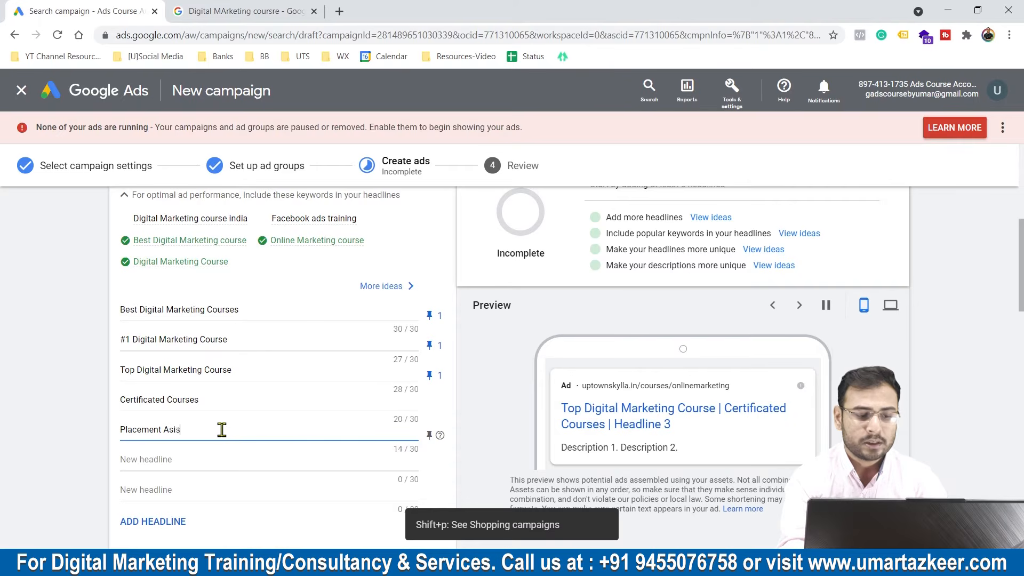
key("BackSpace")
key("BackSpace")
type("sitance")
- Enter "25+ Practical Modules" as the sixth headline and "Get Instant Quote" as the seventh
left_click(343, 458)
type("25+ Practical Modules")
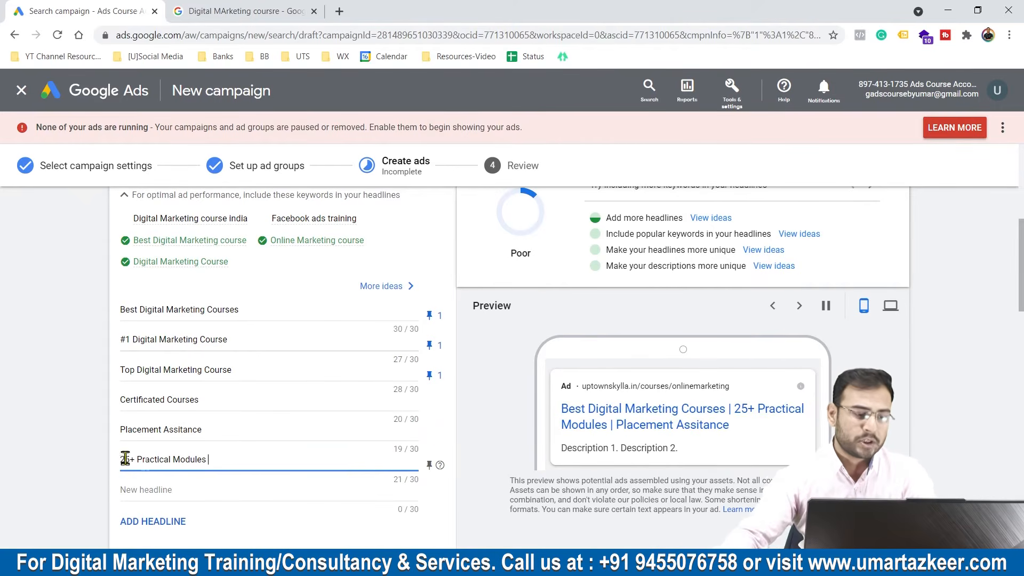
left_click(208, 490)
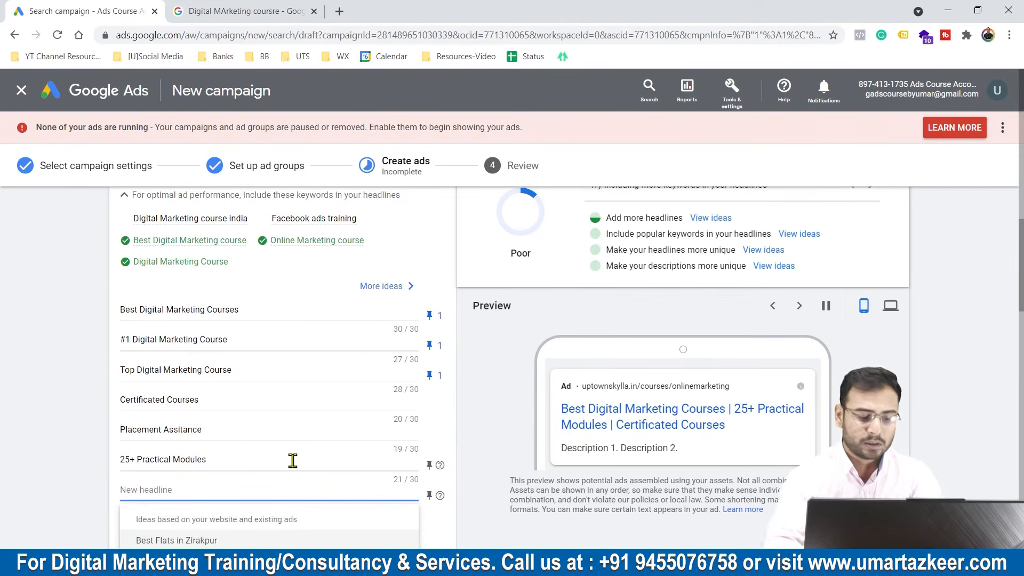
type("Get Instan")
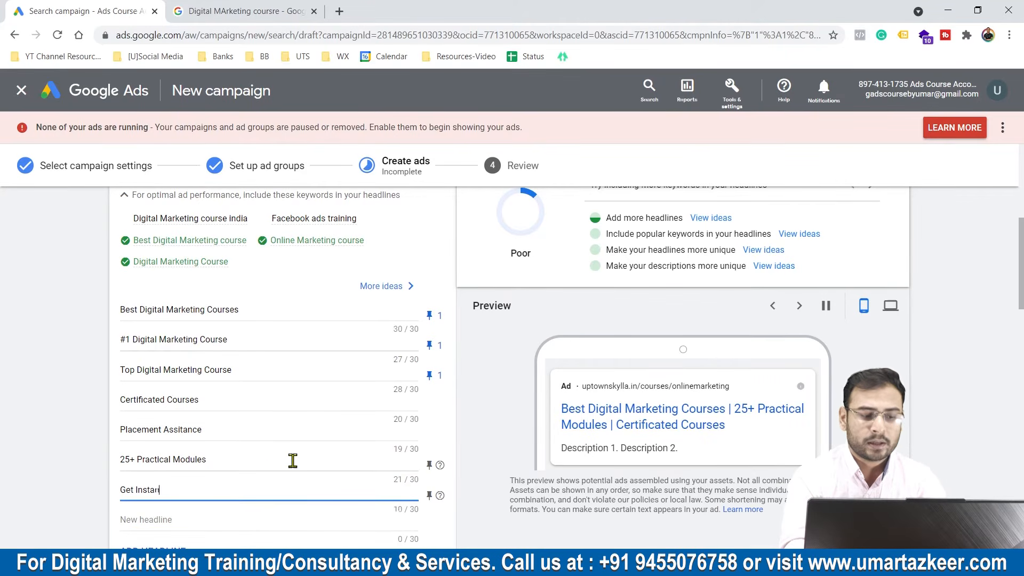
type("t Quote")
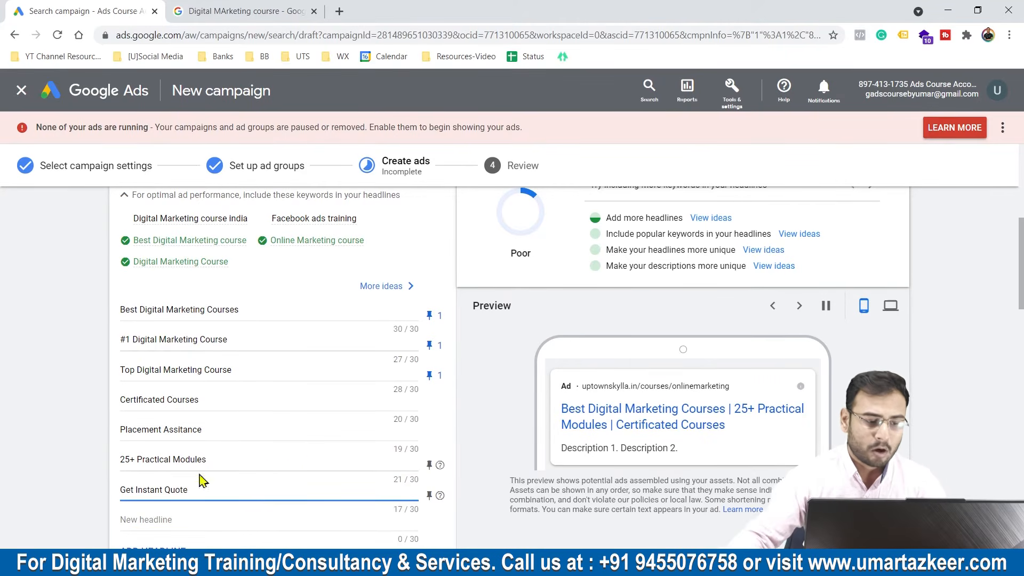
- Enter "Book Demo Classes" as the eighth headline and "Free Demo Class" as the ninth
left_click(176, 516)
type("Book Demo Classes")
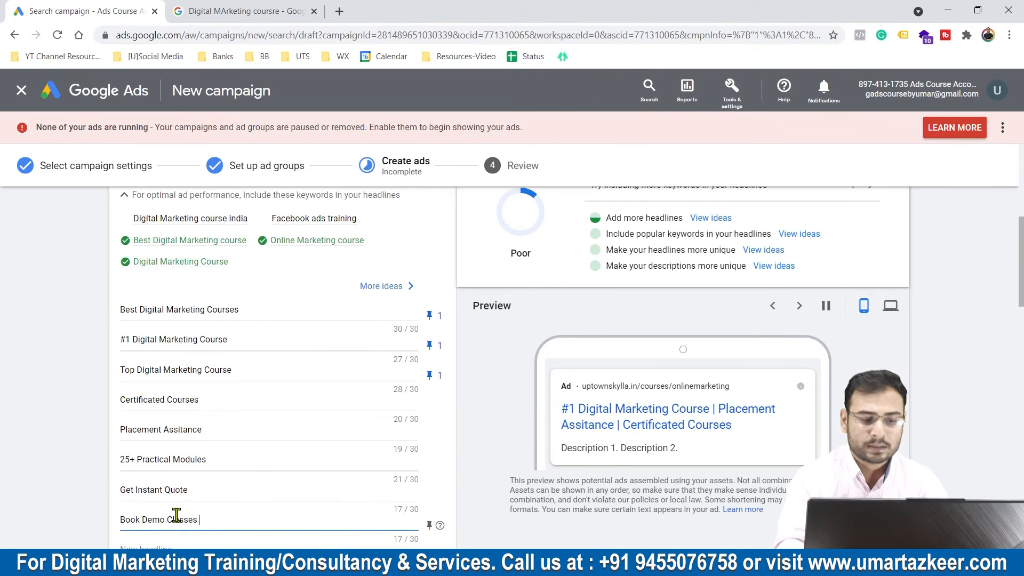
scroll(192, 427, "down", 5)
left_click(195, 302)
type("Free Demo Class")
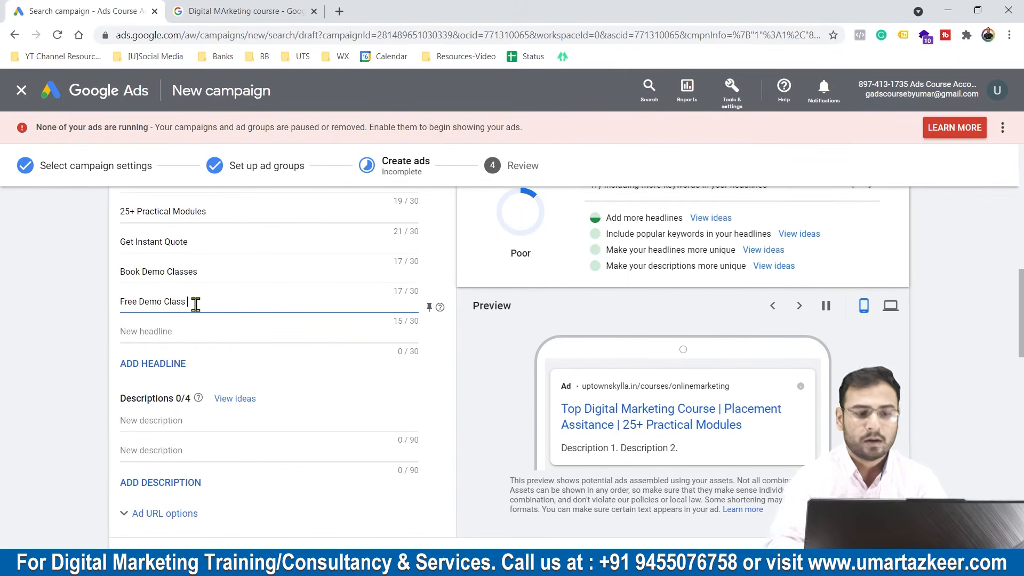
- Pin the headlines "Certificated Courses", "Placement Assitance" and "25+ Practical Modules" to show only in position 2
scroll(320, 359, "up", 6)
scroll(384, 436, "down", 5)
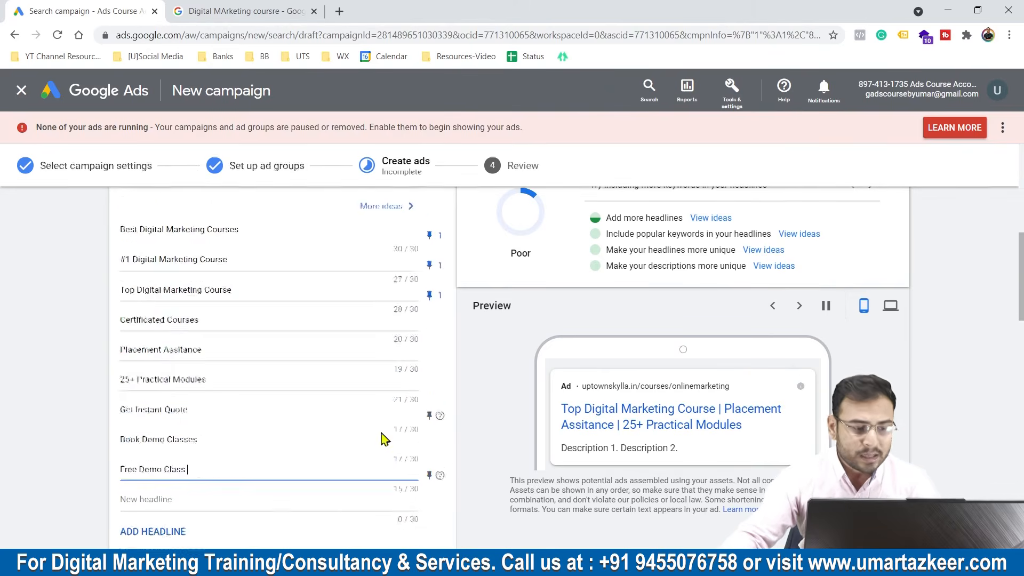
left_click(430, 244)
left_click(492, 364)
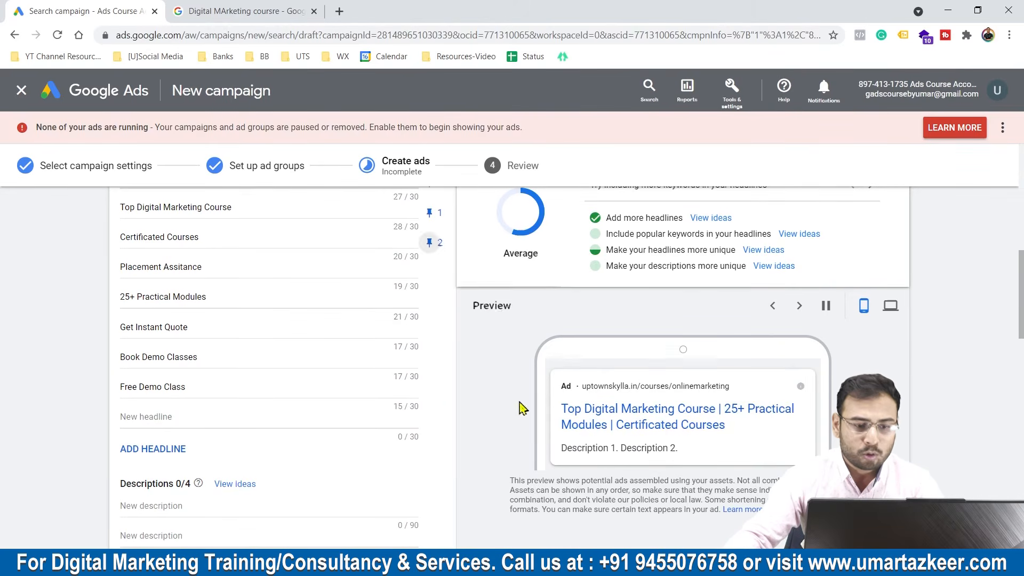
left_click(428, 273)
left_click(497, 413)
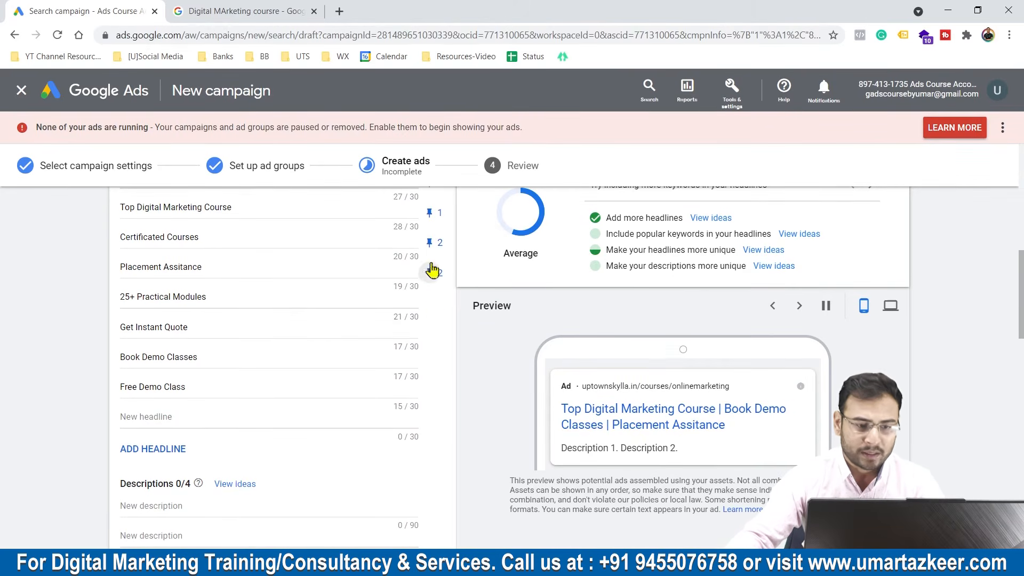
left_click(429, 303)
left_click(480, 411)
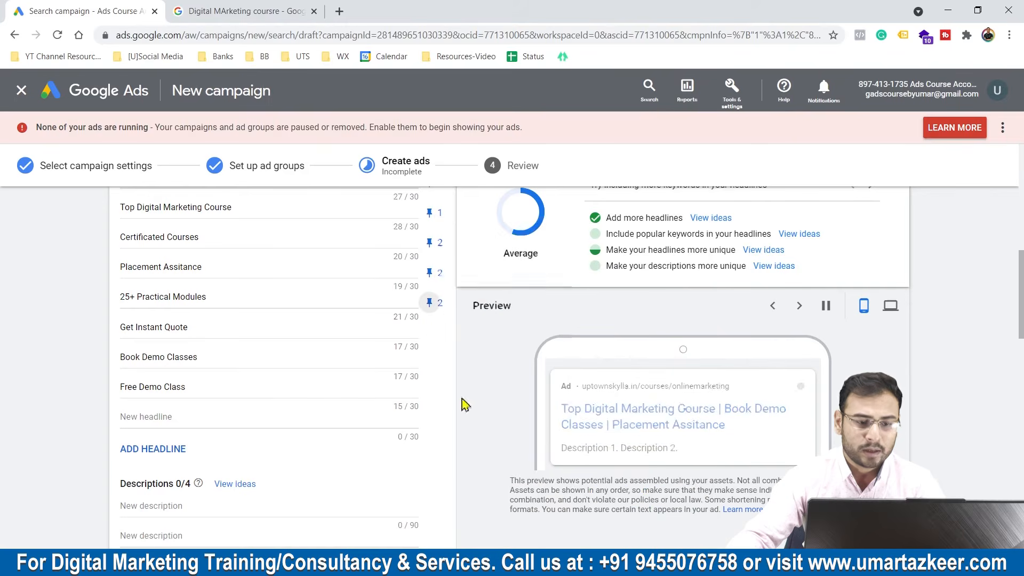
- Pin the headlines "Get Instant Quote", "Book Demo Classes" and "Free Demo Class" to show only in position 3
left_click(434, 335)
left_click(549, 361)
left_click(430, 361)
left_click(531, 334)
left_click(430, 394)
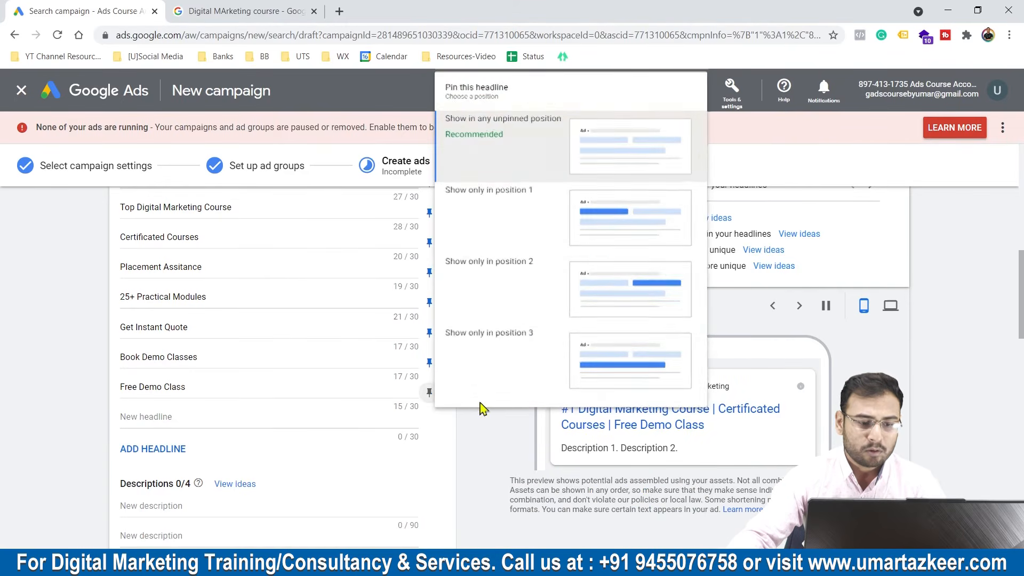
left_click(532, 336)
- Examine the ad strength rating and its suggestions against the entered headlines and the recommended keywords
scroll(715, 228, "up", 3)
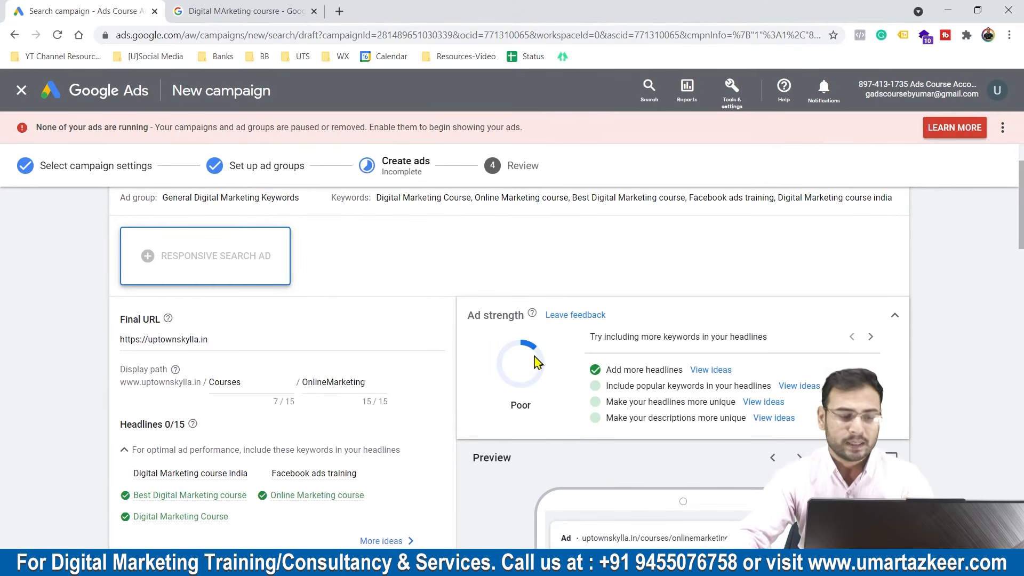
scroll(613, 300, "down", 2)
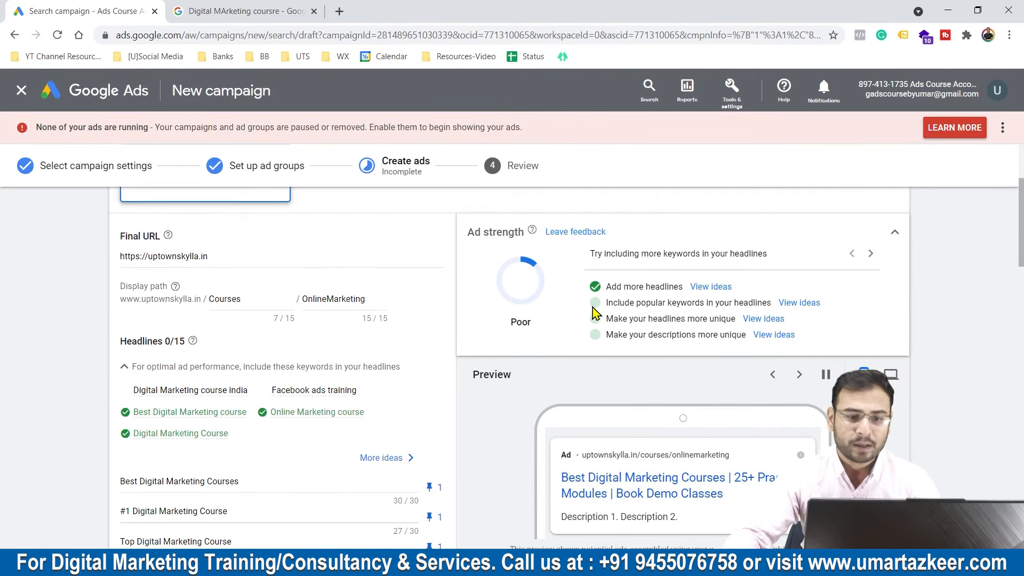
scroll(468, 352, "down", 6)
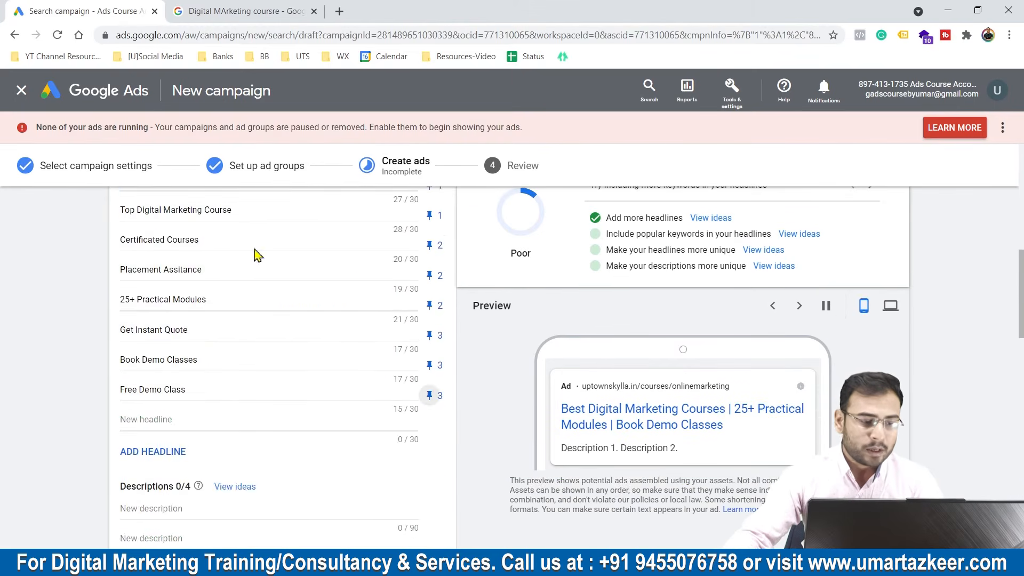
scroll(255, 255, "up", 6)
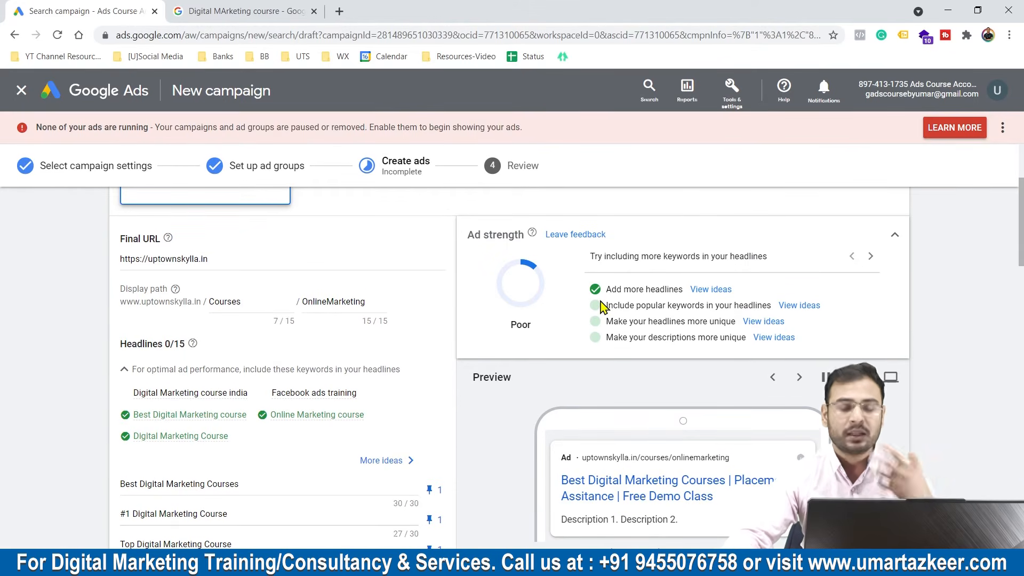
left_click_drag(618, 307, 702, 306)
left_click(658, 319)
mouse_move(624, 305)
left_mouse_down()
mouse_move(708, 305)
mouse_move(635, 306)
left_mouse_up()
left_click(710, 316)
left_click(661, 324)
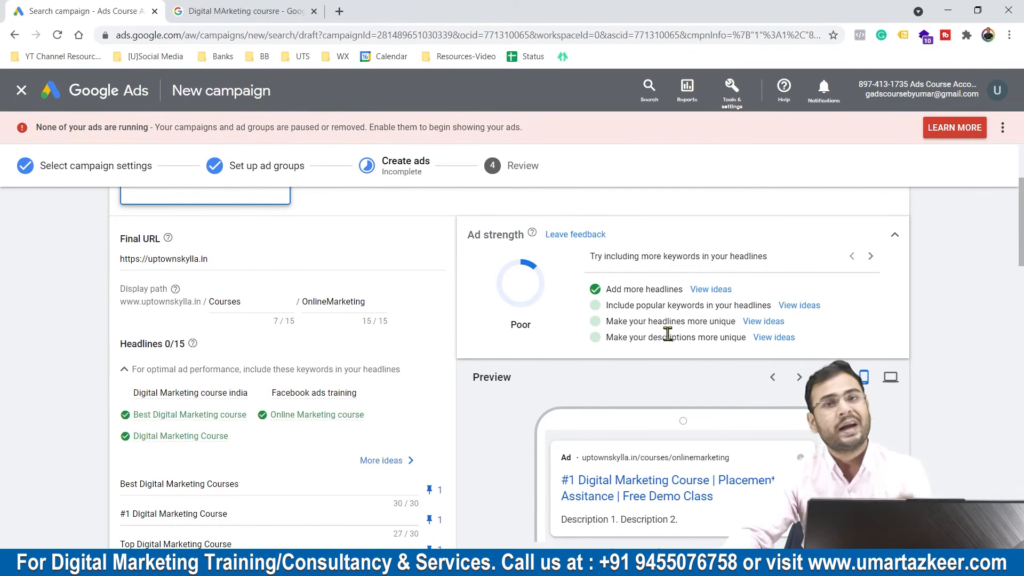
scroll(631, 262, "down", 3)
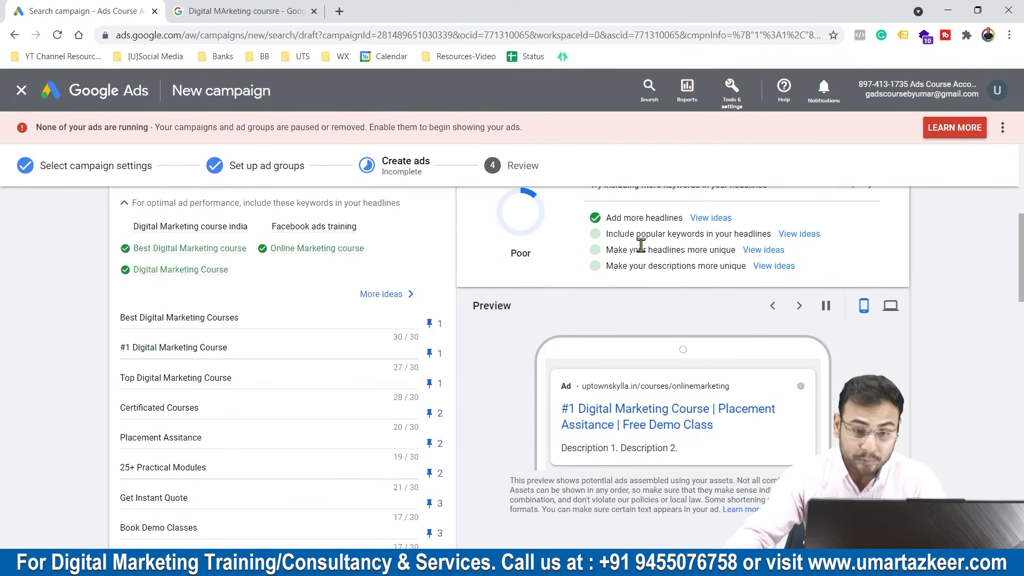
scroll(242, 359, "up", 3)
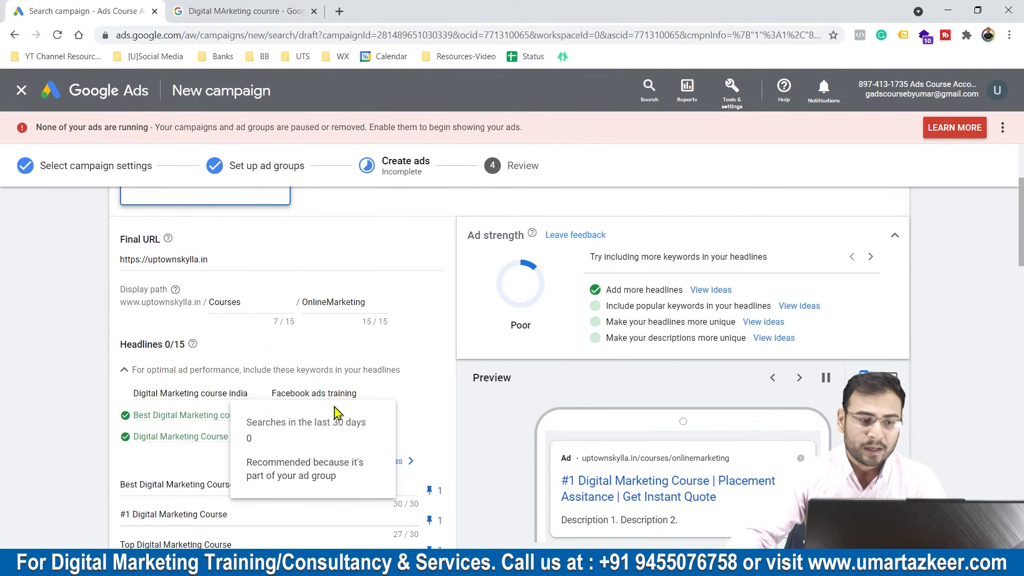
- Return to the ad group setup and remove the "Facebook ads training" keyword from the General Digital Marketing Keywords ad group
left_click(274, 166)
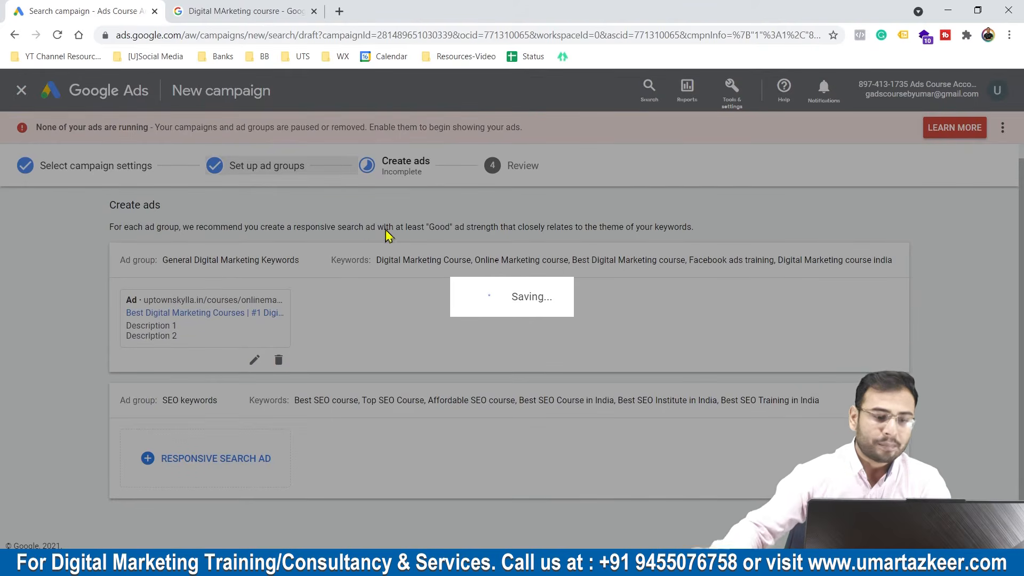
scroll(407, 363, "down", 3)
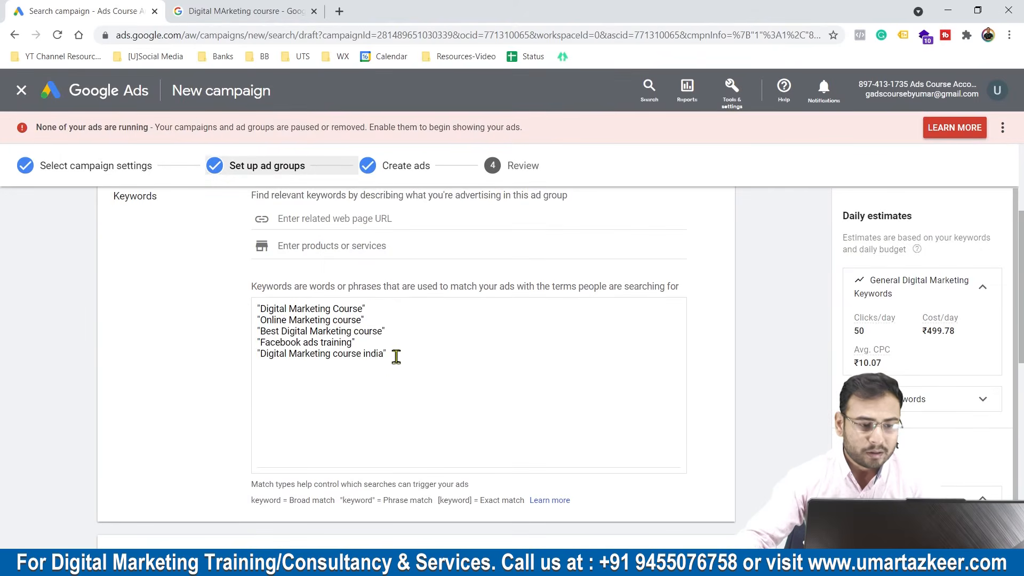
scroll(408, 359, "up", 3)
scroll(408, 354, "down", 4)
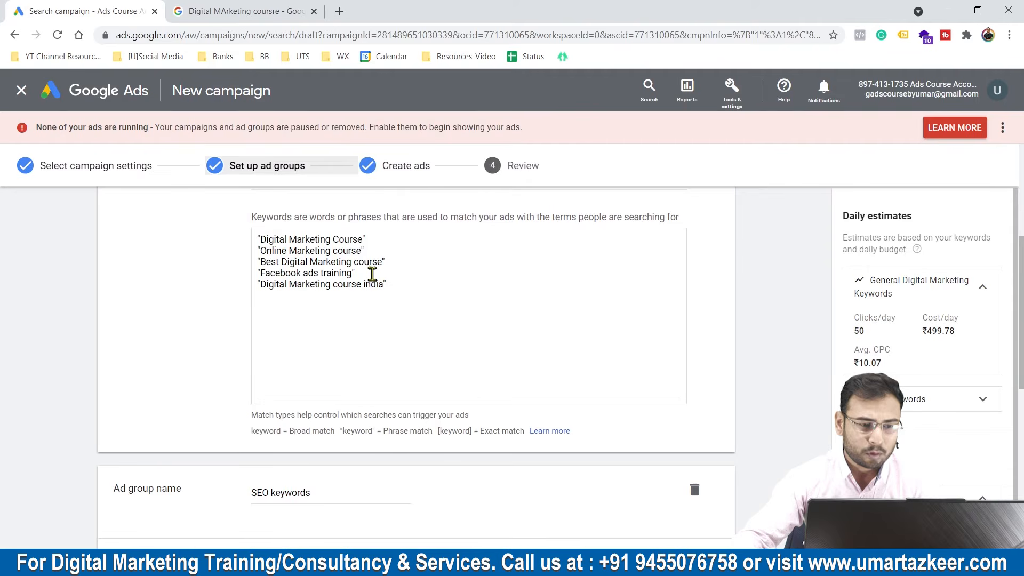
left_click_drag(434, 273, 233, 278)
key("BackSpace")
key("BackSpace")
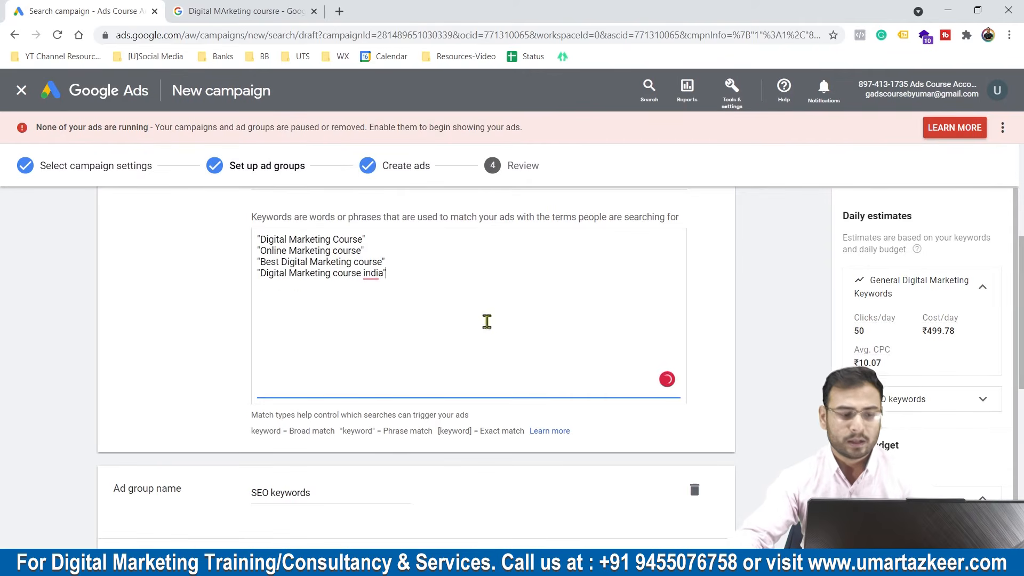
- Look over the SEO keywords ad group and go back to the campaign settings
scroll(487, 317, "down", 8)
scroll(494, 307, "up", 3)
scroll(448, 350, "down", 3)
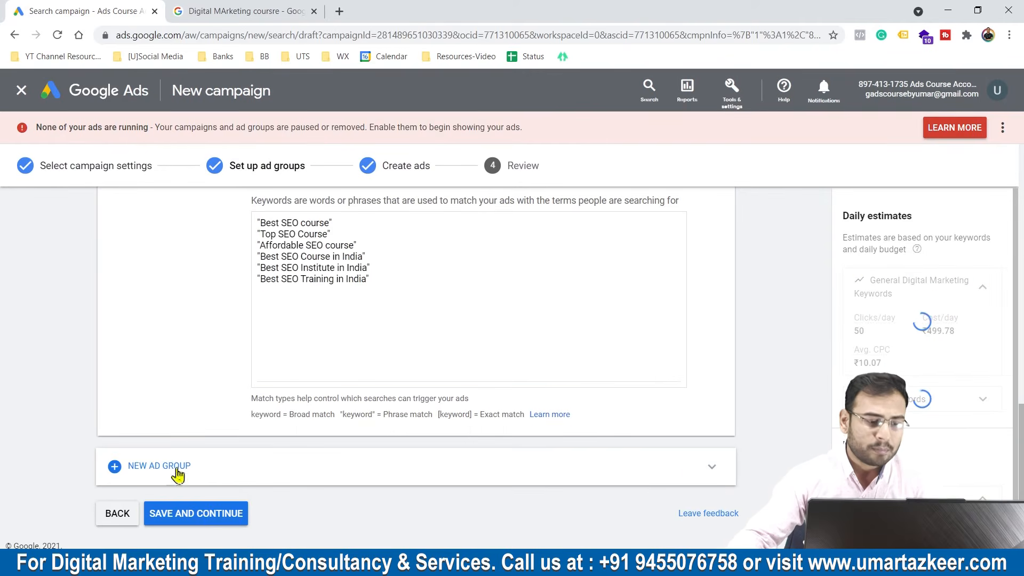
left_click(123, 508)
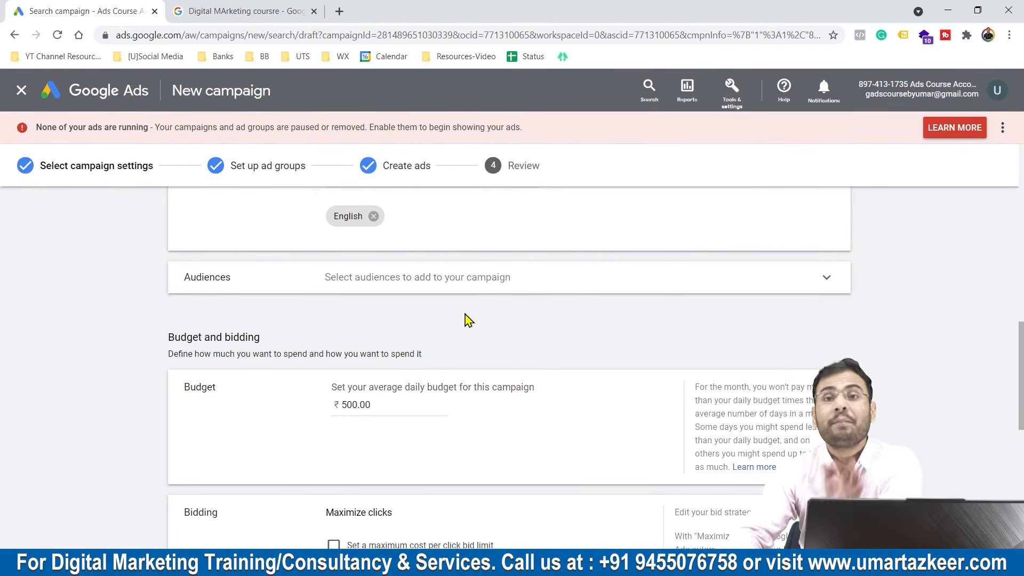
- Examine the available automated and manual bid strategies for the campaign, and continue to the ad group setup
scroll(469, 319, "down", 5)
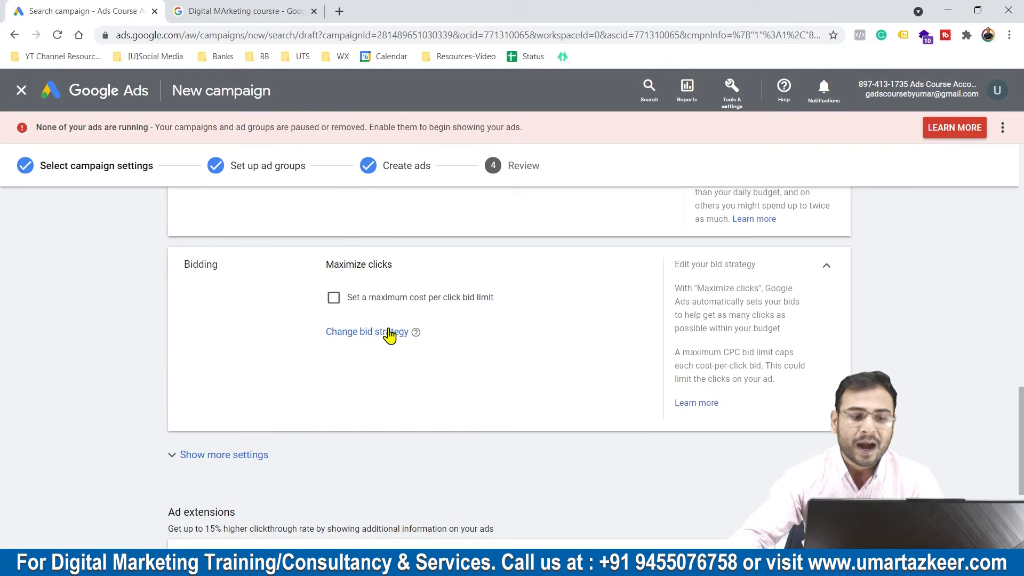
left_click(392, 330)
left_click(433, 413)
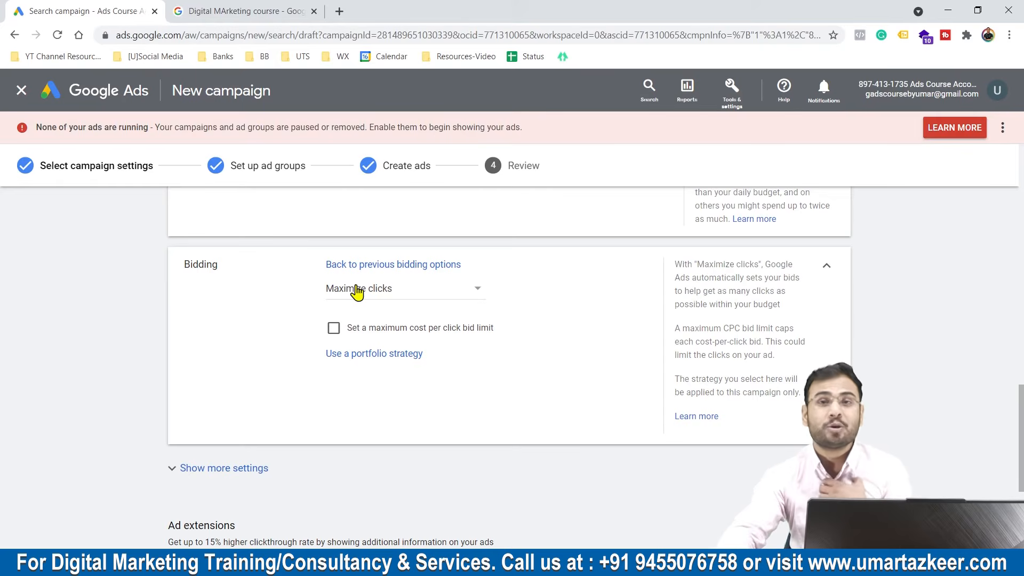
left_click(390, 300)
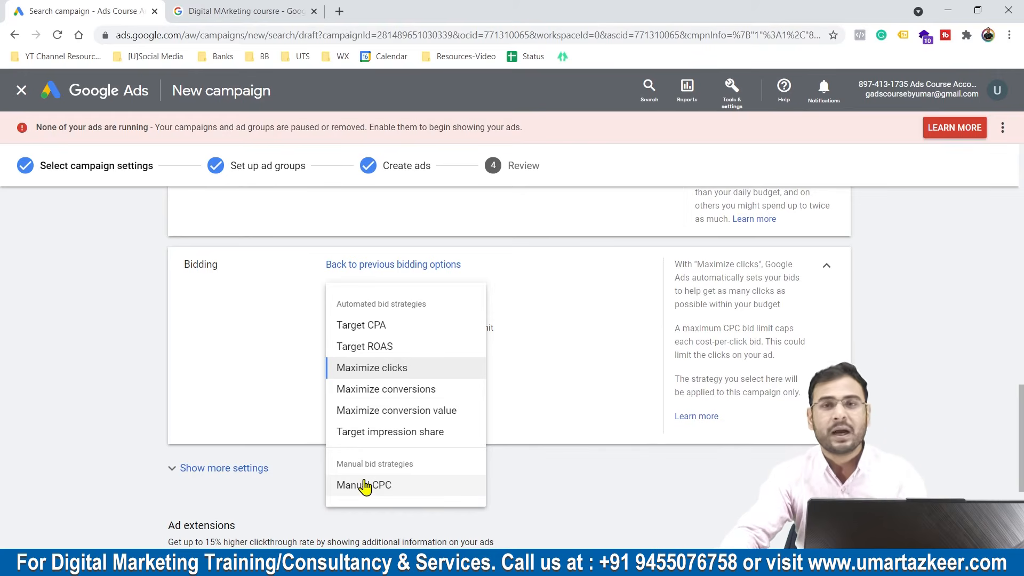
left_click(583, 372)
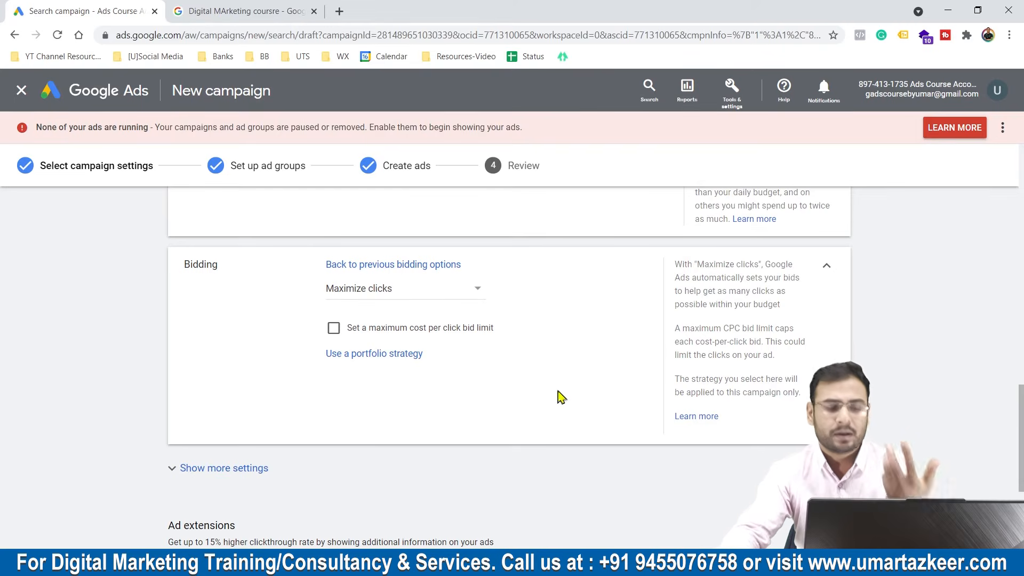
scroll(558, 395, "down", 5)
left_click(248, 472)
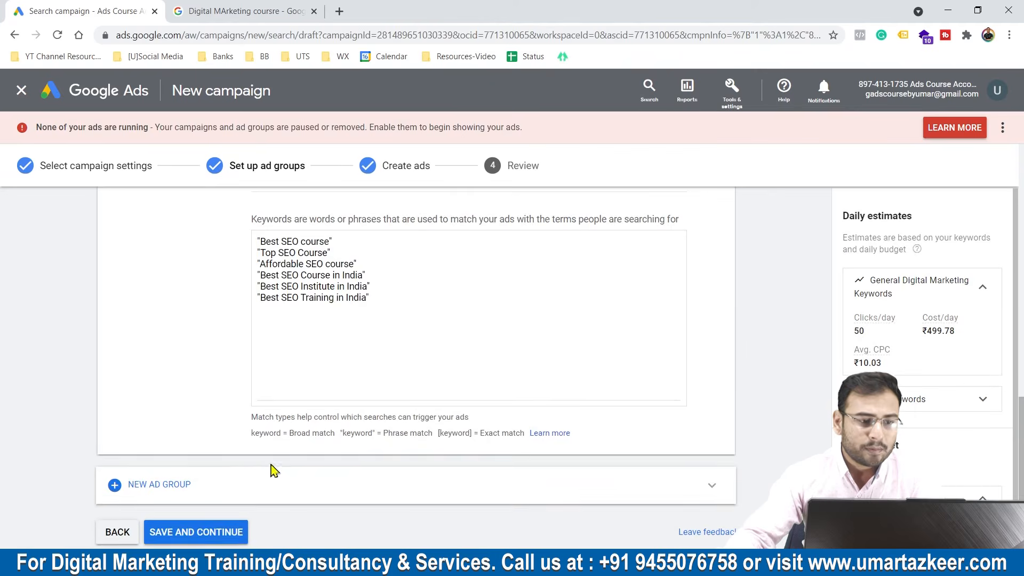
- Continue to the ads stage and open the General Digital Marketing Keywords ad for editing
left_click(201, 515)
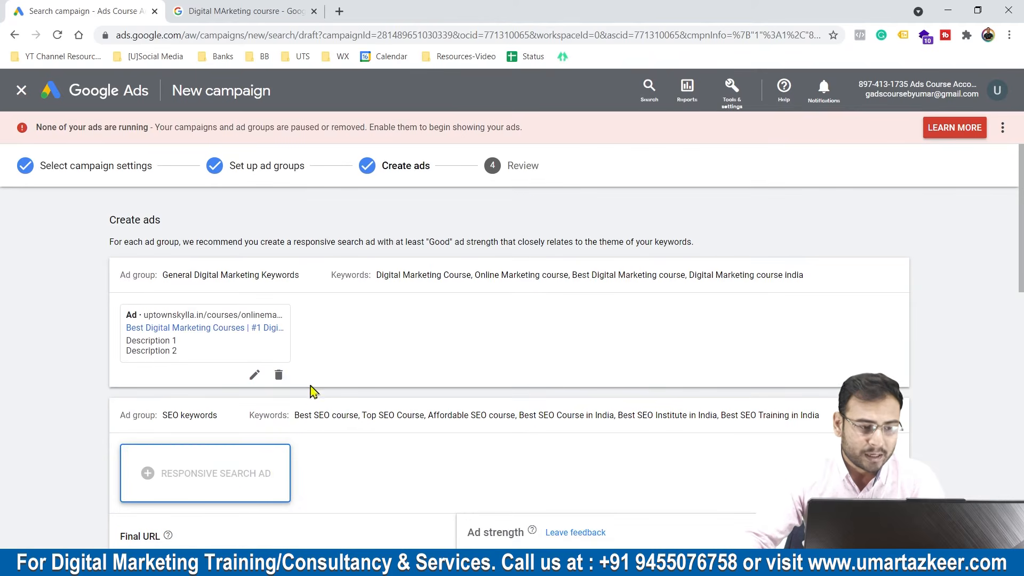
scroll(355, 423, "down", 6)
scroll(291, 410, "up", 6)
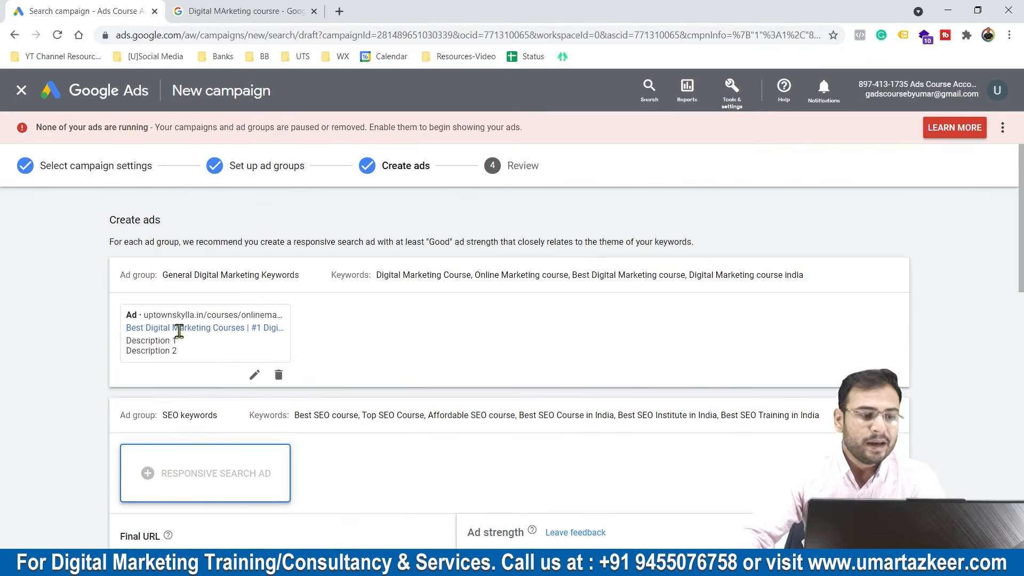
left_click(253, 374)
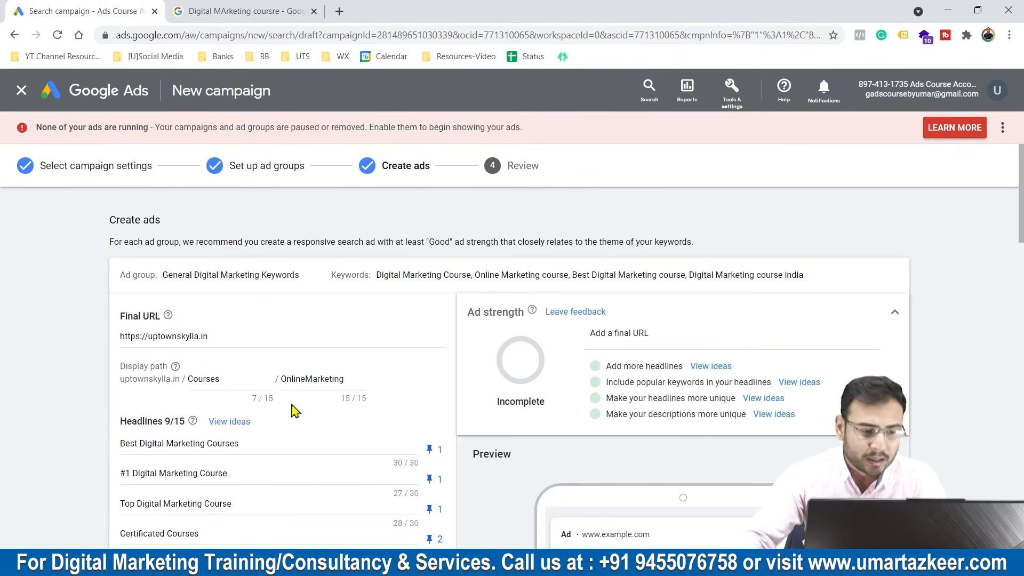
scroll(291, 405, "down", 6)
scroll(290, 402, "up", 6)
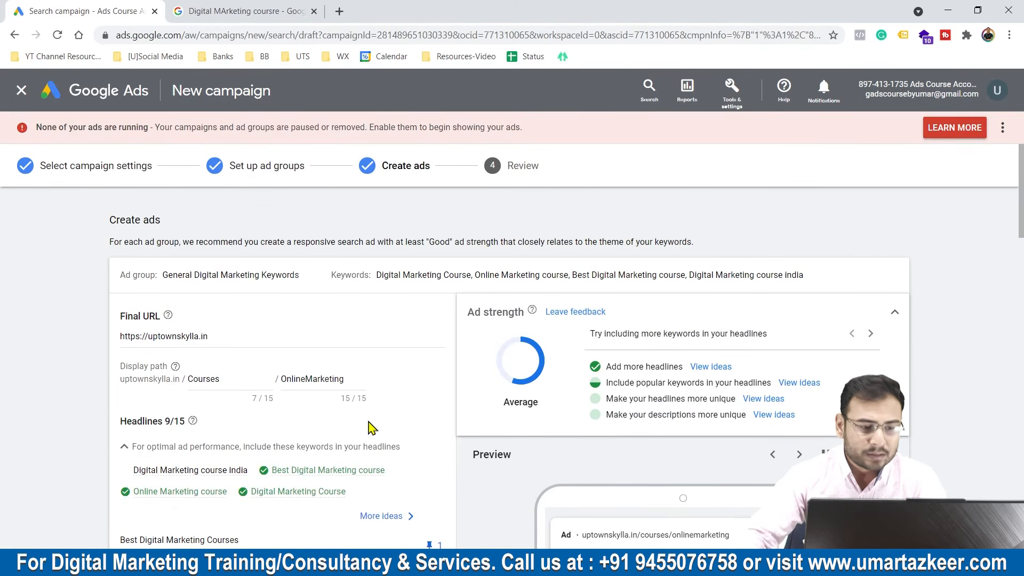
- Add the headline "Digital Marketing course India" to the General Digital Marketing Keywords ad and pin it to position 1
scroll(292, 441, "down", 3)
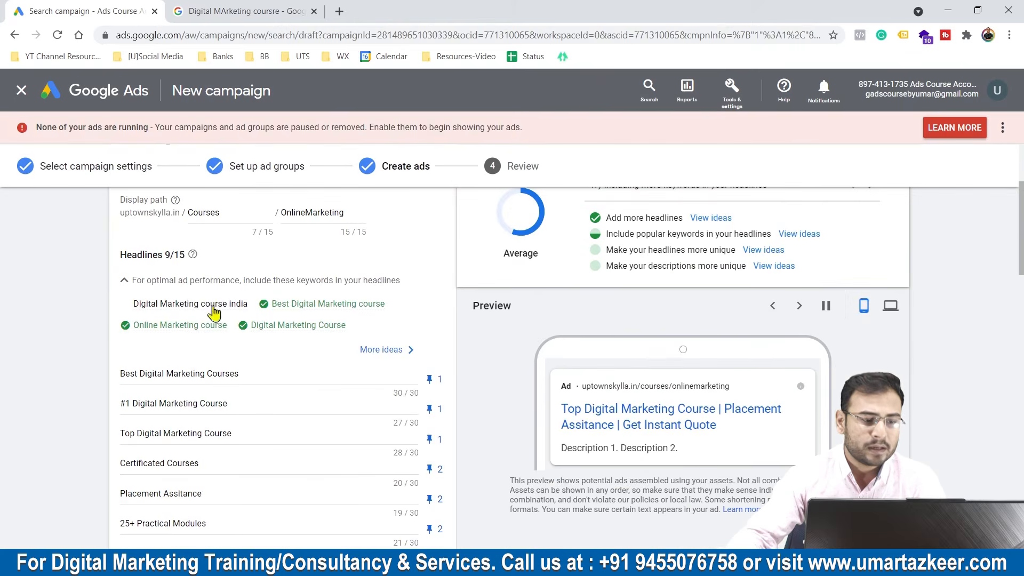
scroll(214, 313, "down", 3)
left_click(202, 477)
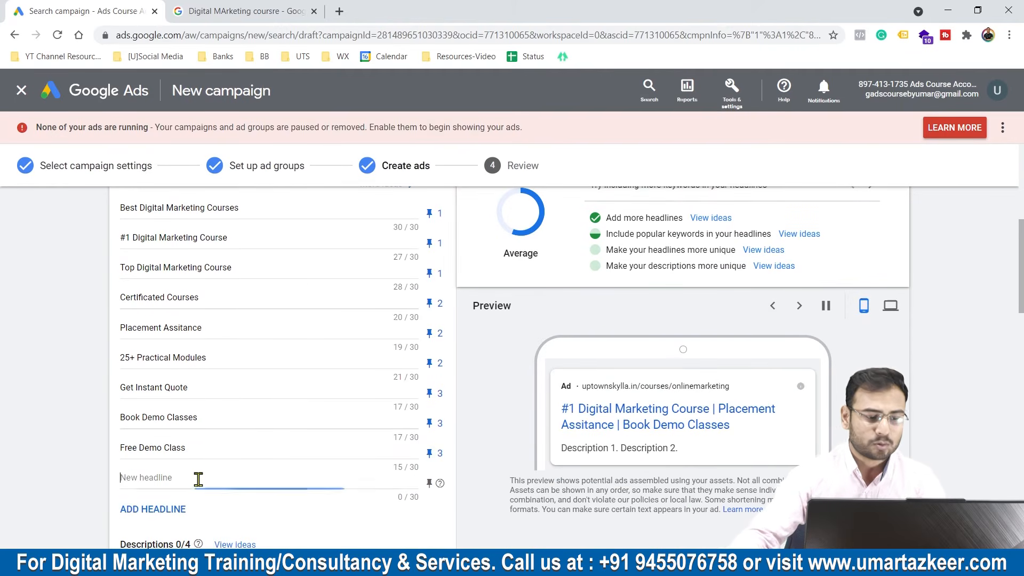
type("Digital Marketin")
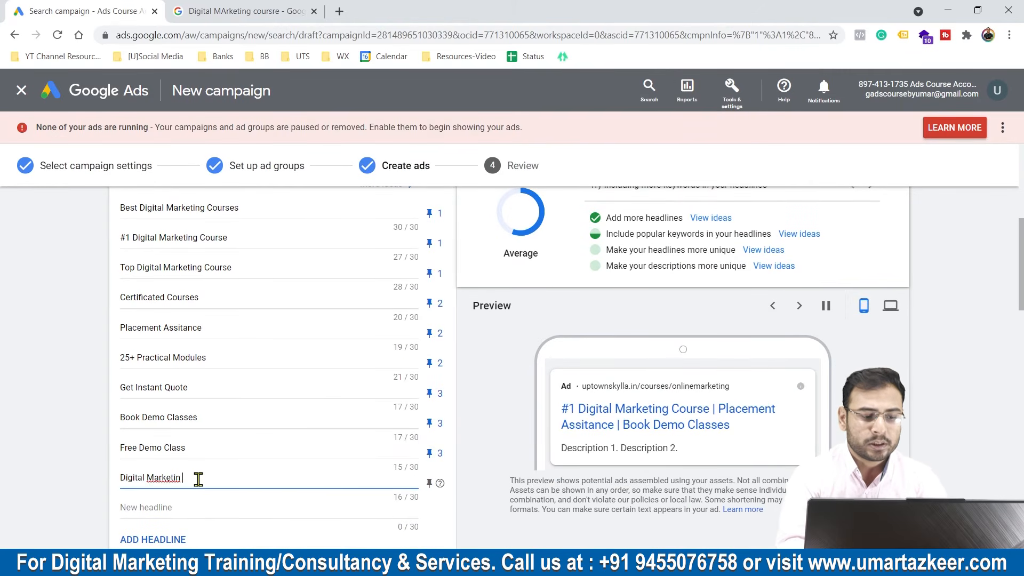
type("g course India")
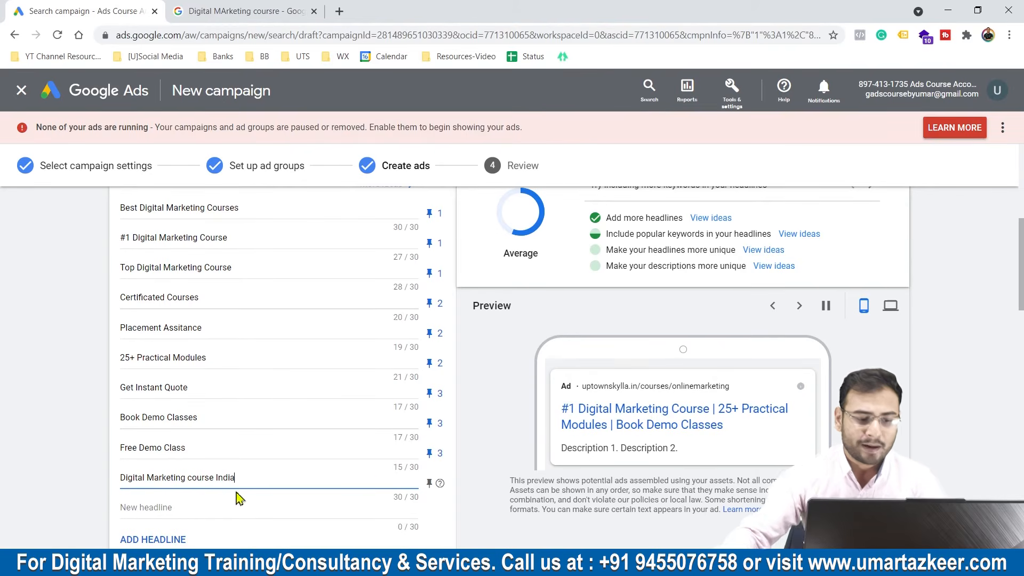
left_click(430, 482)
left_click(567, 295)
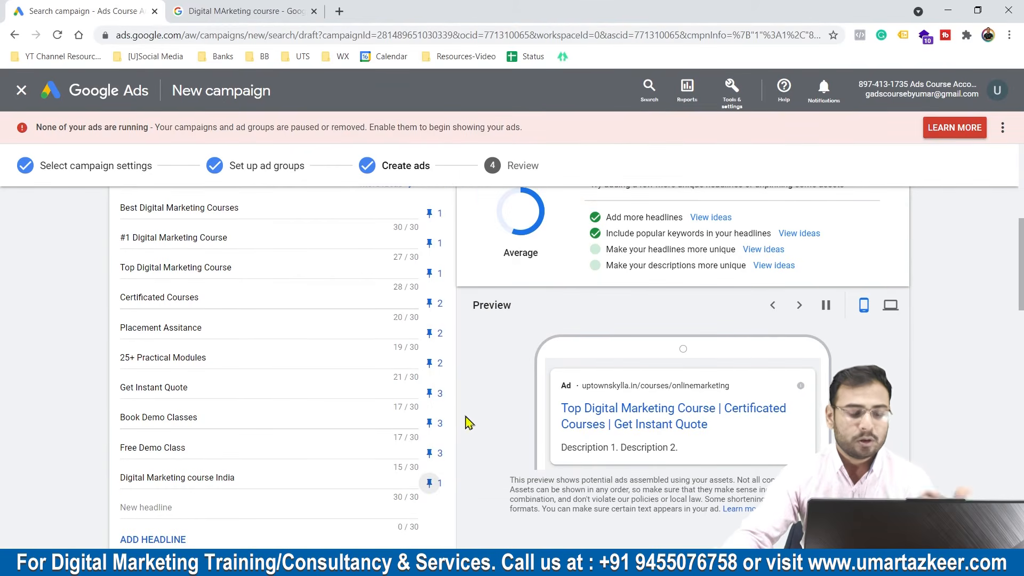
- Examine the ad strength rating and its suggestions on making the headlines and descriptions more unique
scroll(466, 421, "down", 3)
left_click_drag(608, 234, 708, 234)
left_click(679, 252)
scroll(276, 312, "up", 2)
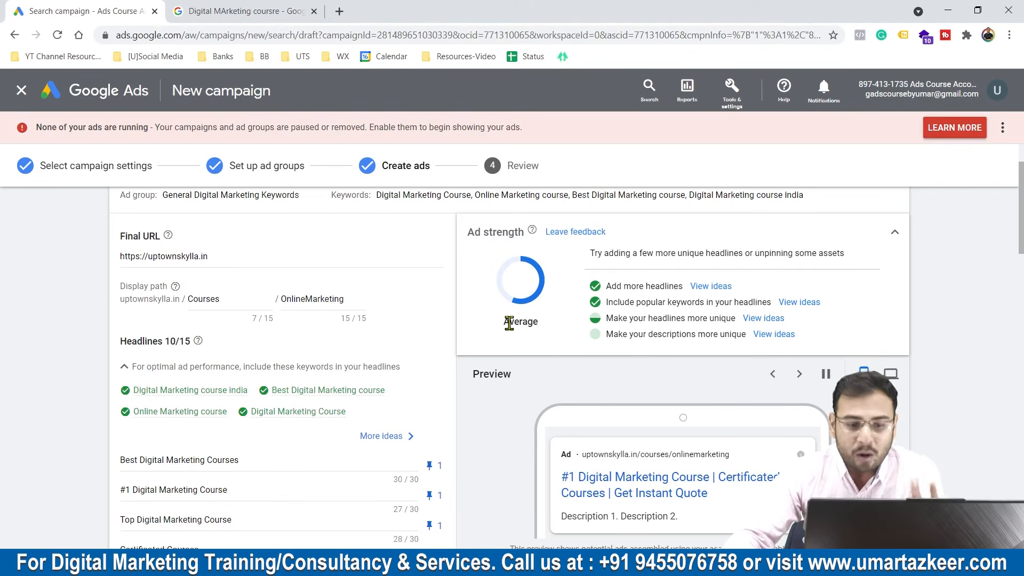
mouse_move(622, 318)
left_mouse_down()
mouse_move(684, 315)
mouse_move(631, 319)
left_mouse_up()
left_click(691, 335)
left_click(699, 313)
scroll(149, 361, "down", 4)
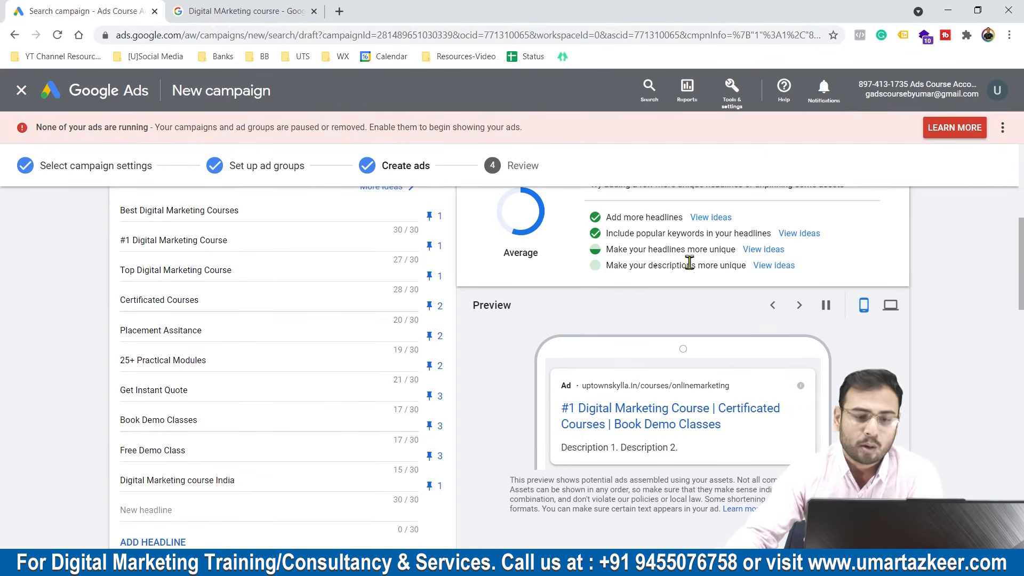
- Enter the first description as "Best Digital Marketing Course in India, 25+ Modules, Placement Assistance. 5k+ Happy Stu."
scroll(324, 402, "down", 3)
left_click(227, 434)
type("Digittal")
key("BackSpace")
key("BackSpace")
key("BackSpace")
key("BackSpace")
key("BackSpace")
key("BackSpace")
type("Best Digital M")
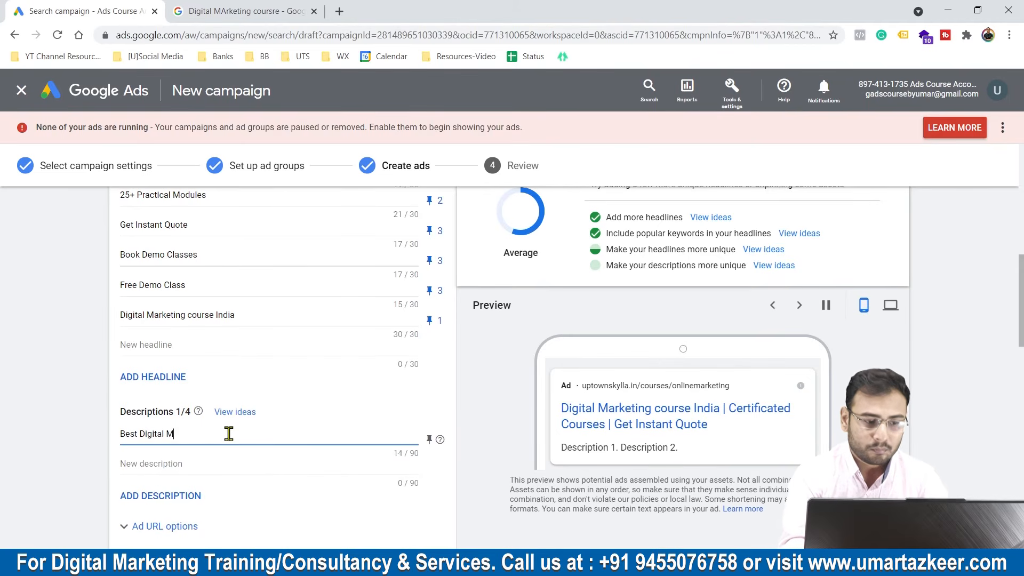
type("arketing Course in India, 25+ Mo")
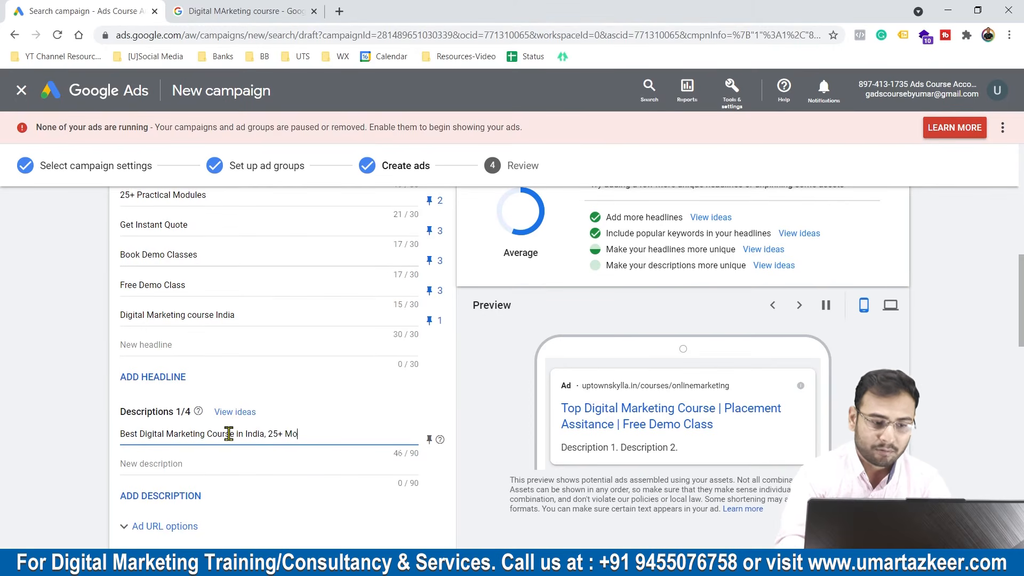
key("BackSpace")
key("BackSpace")
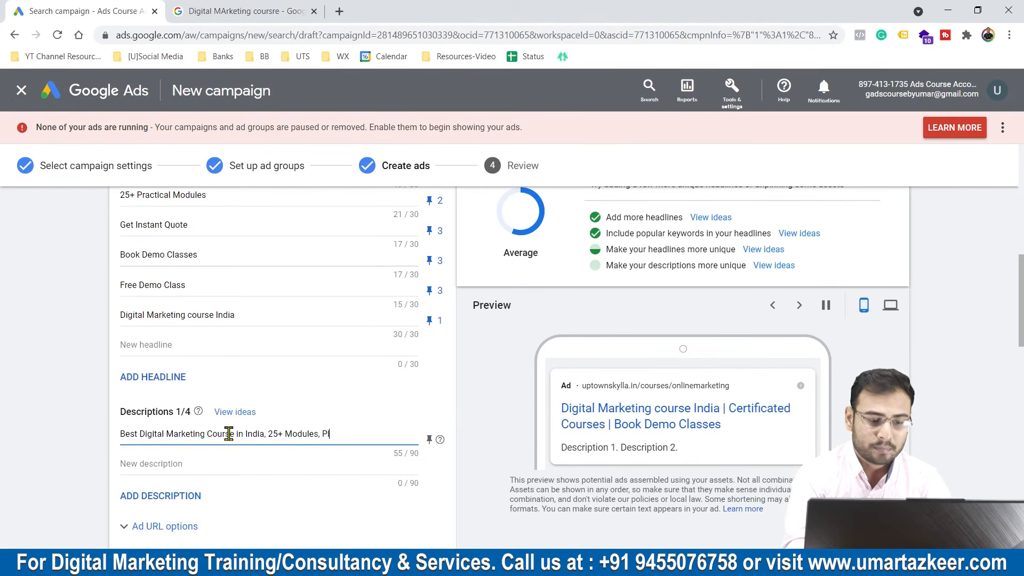
type("sist")
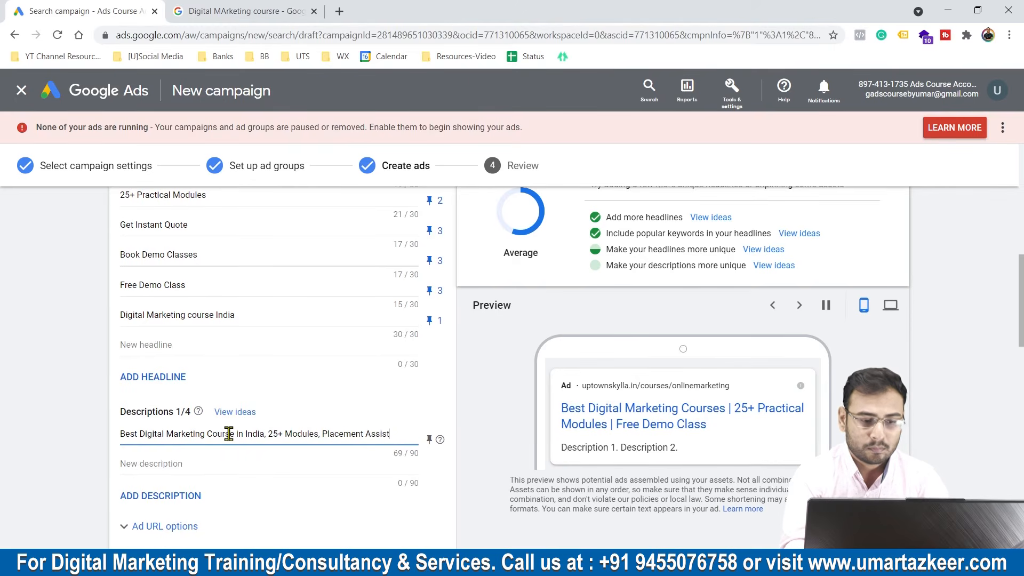
type("ance. 5k+ Ha")
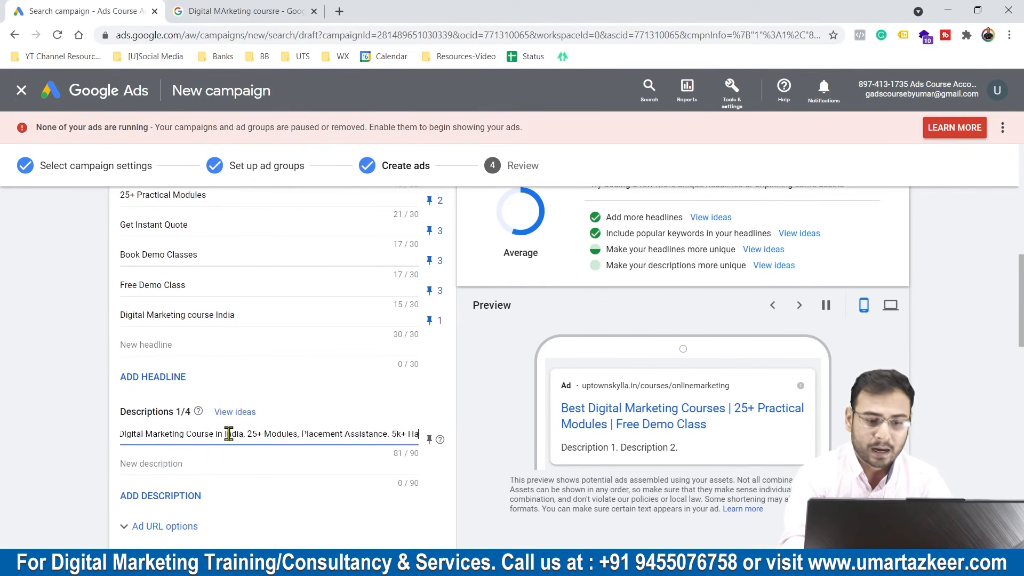
type("ppy Students")
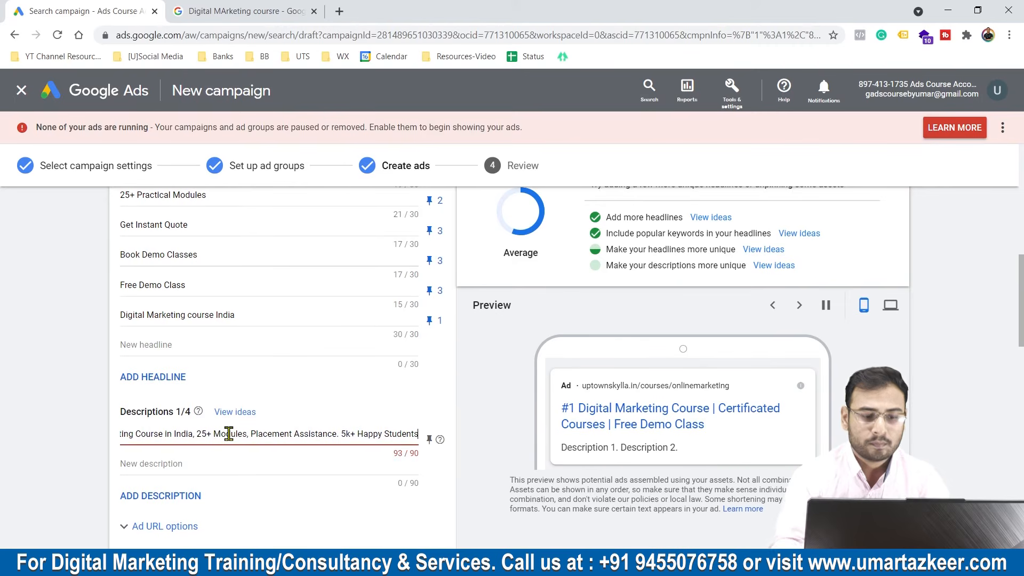
key("BackSpace")
key("BackSpace")
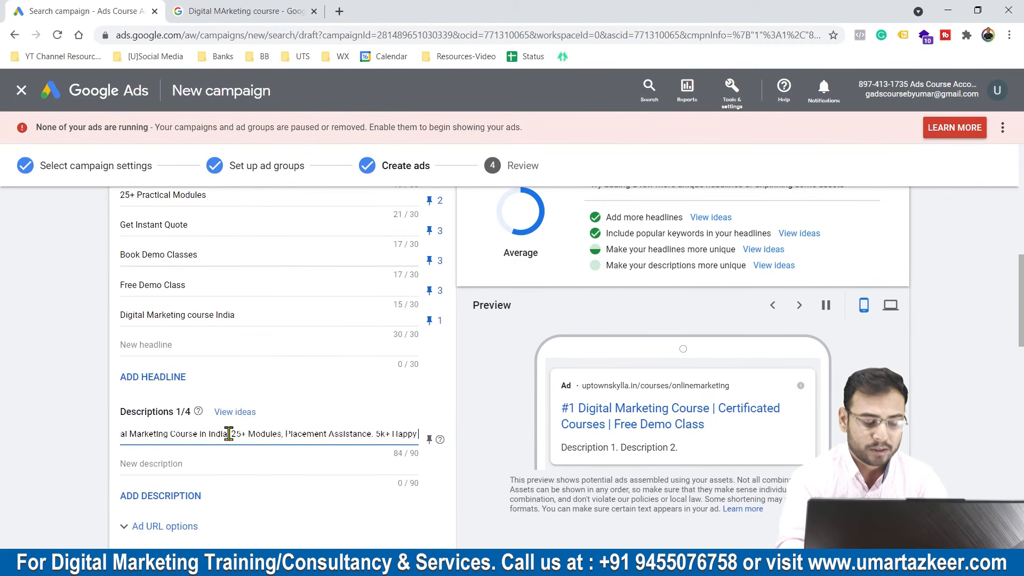
type(".")
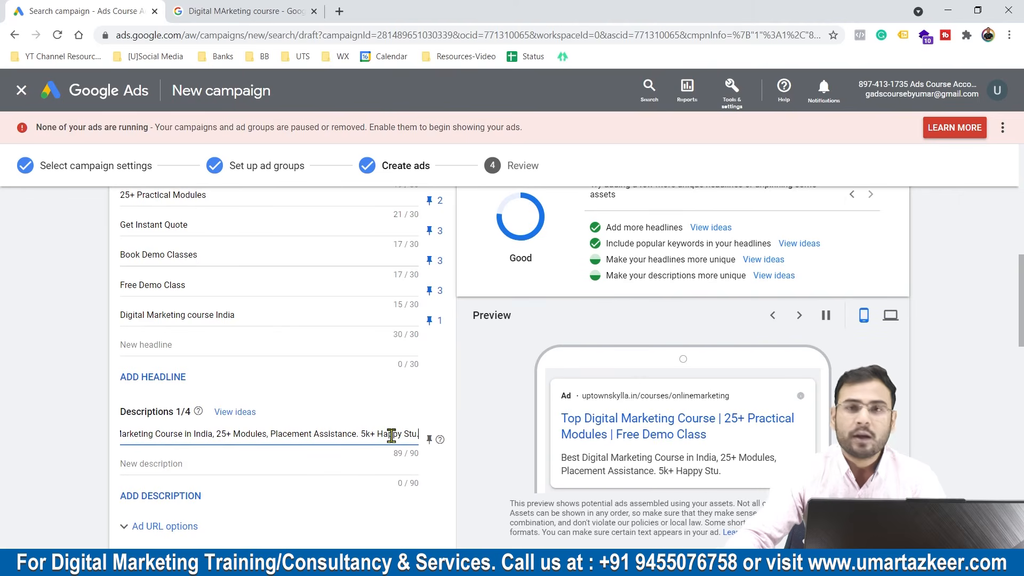
- Enter the second description as "Practical Training, Dedicated Faculty. Updated Syllabus. Placement Cell. Book Free Demo"
left_click(286, 465)
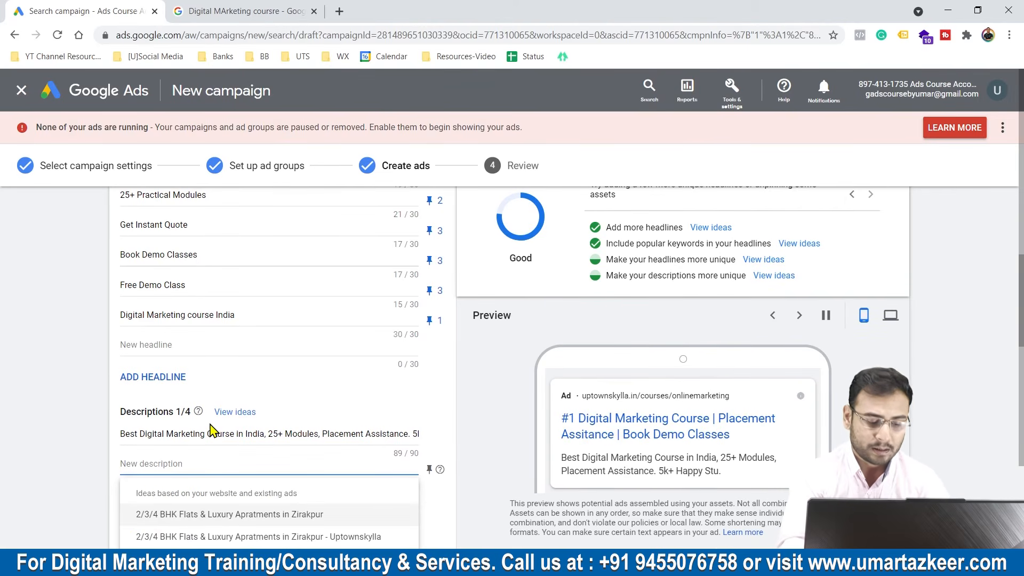
type("Practical Training, Dedica")
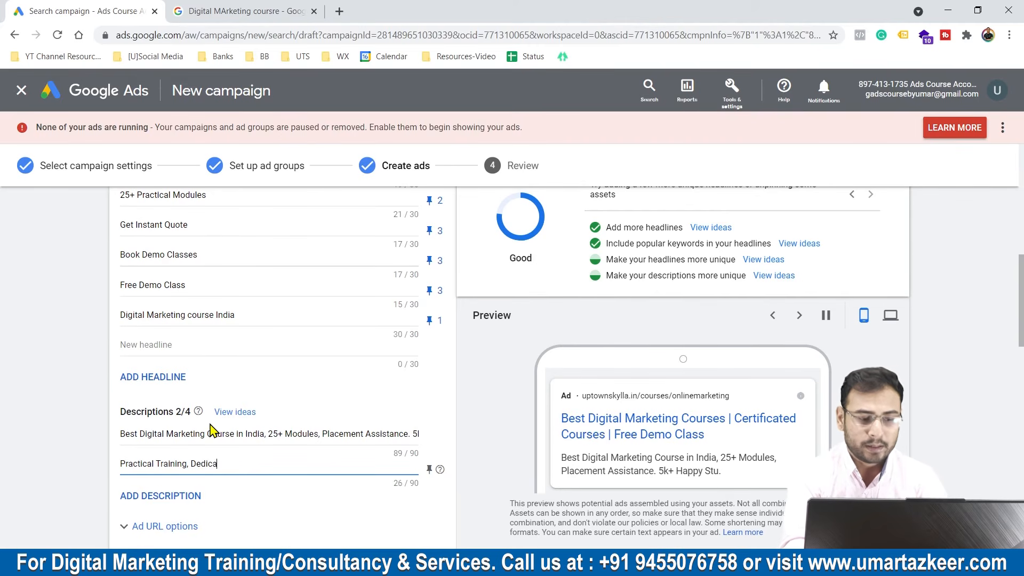
type("ted Faculty. Updated")
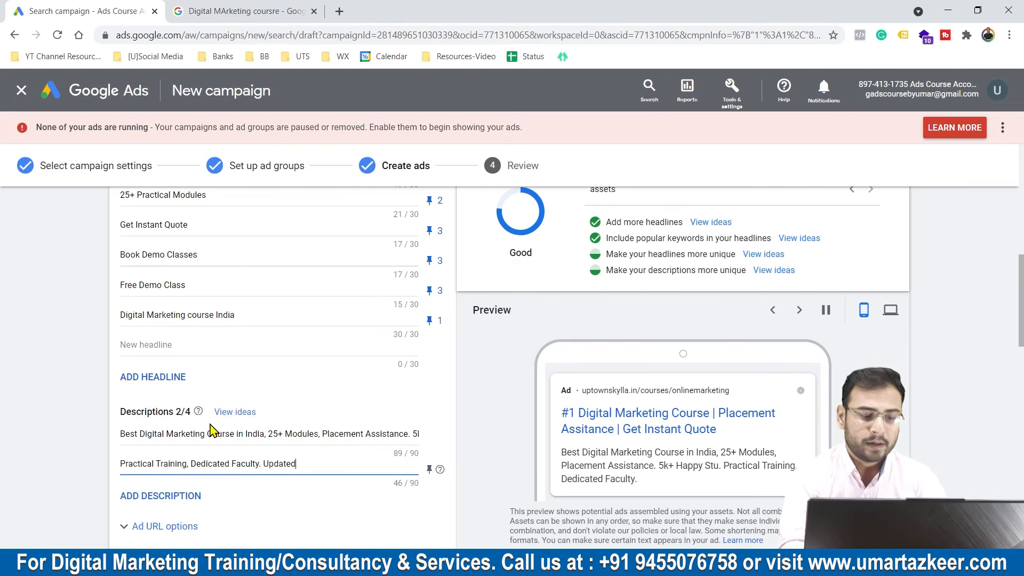
type(" Syllabus. Placement Cell.")
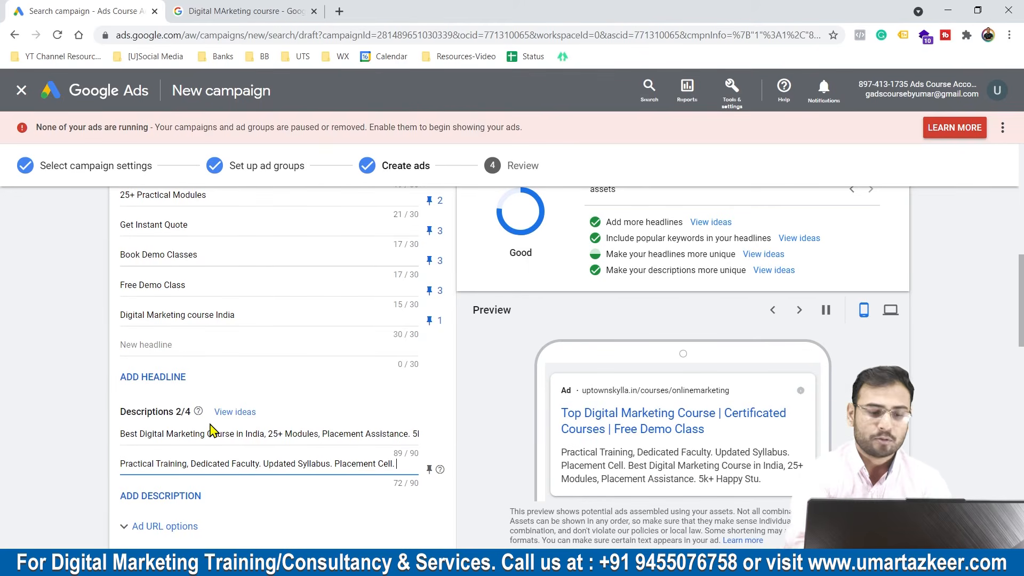
type("Free Demo Clas")
key("BackSpace")
key("BackSpace")
key("BackSpace")
key("BackSpace")
key("BackSpace")
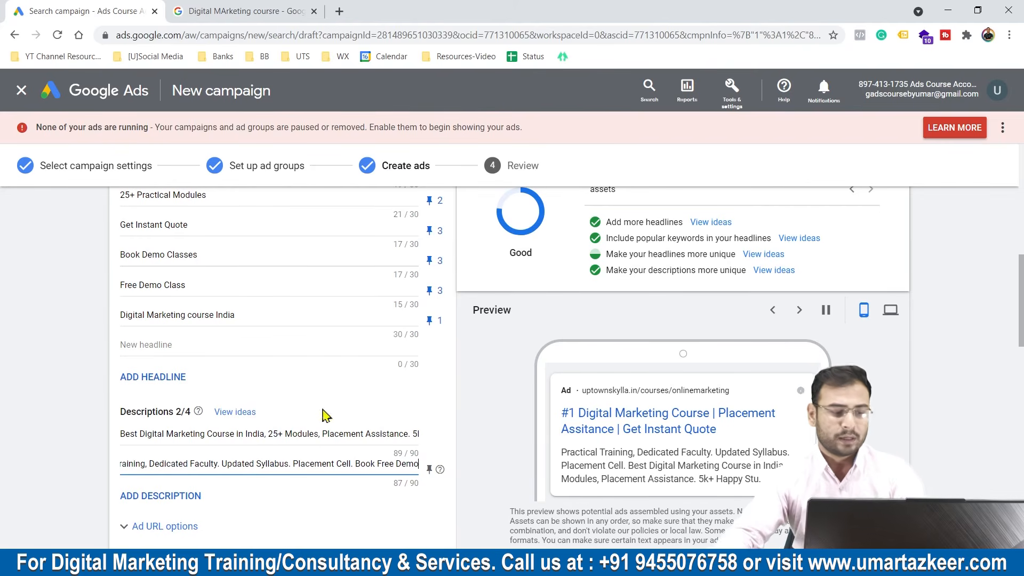
- Compare the ad strength suggestion on headline uniqueness with the entered headlines, and look over the ad preview
scroll(539, 277, "up", 3)
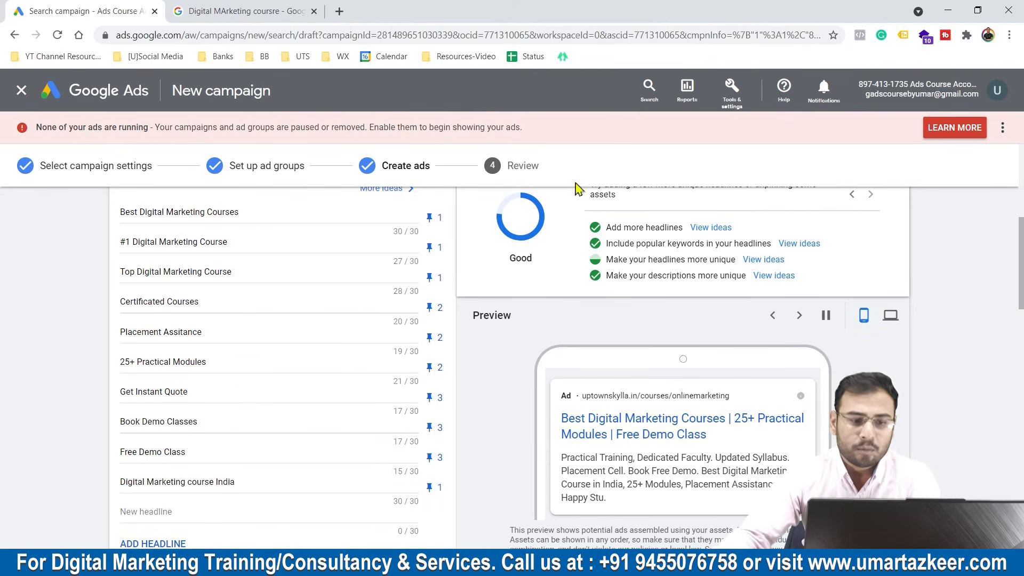
mouse_move(624, 262)
left_mouse_down()
mouse_move(694, 261)
mouse_move(614, 260)
mouse_move(699, 264)
mouse_move(631, 255)
left_mouse_up()
left_click(699, 259)
left_click(624, 261)
left_click(633, 262)
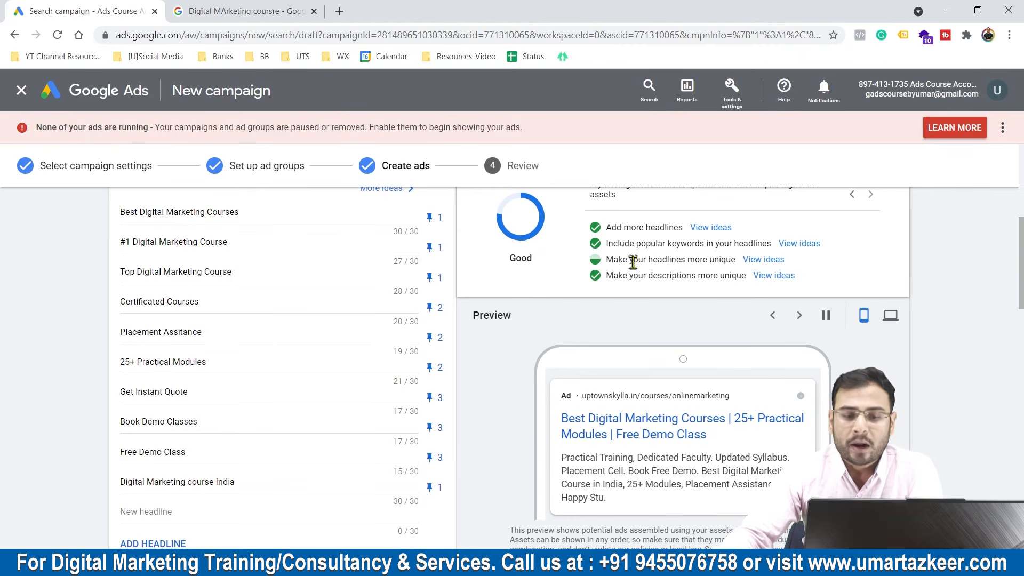
scroll(302, 354, "up", 6)
scroll(304, 354, "down", 4)
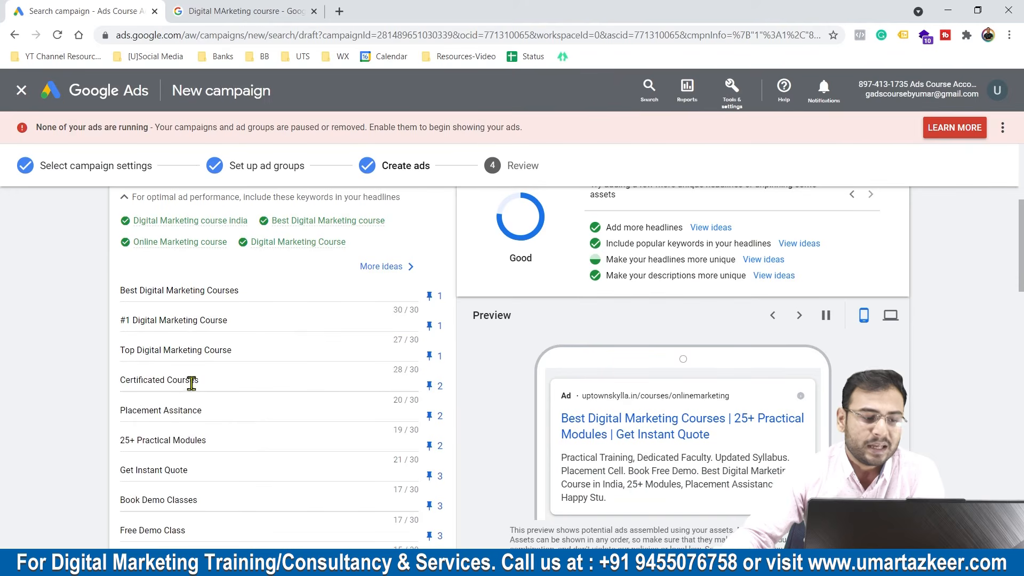
left_click_drag(246, 353, 355, 362)
scroll(235, 367, "down", 3)
left_click(519, 402)
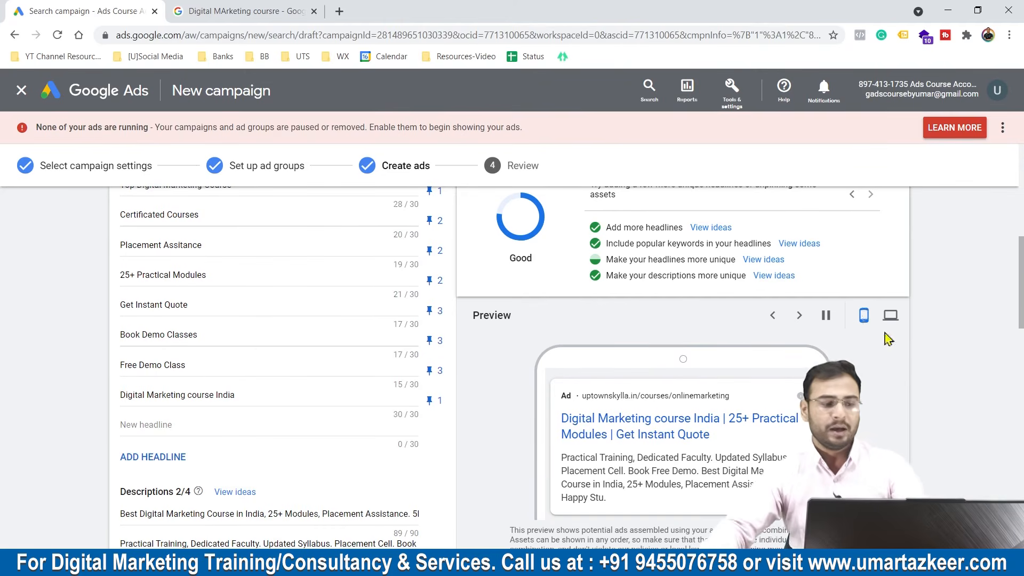
- Finish editing the General Digital Marketing Keywords ad and close the blank SEO keywords ad form
scroll(291, 354, "down", 3)
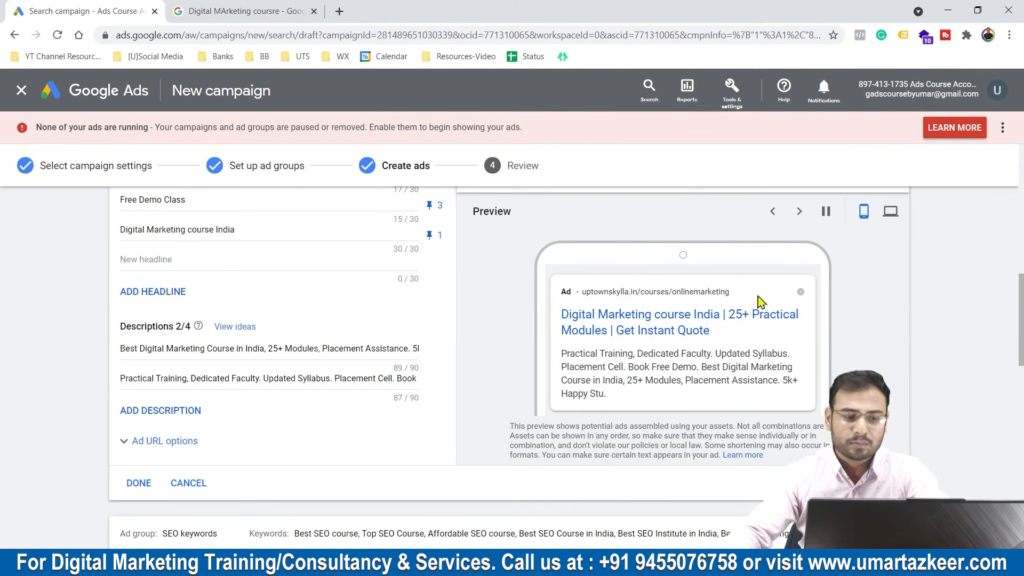
left_click(138, 483)
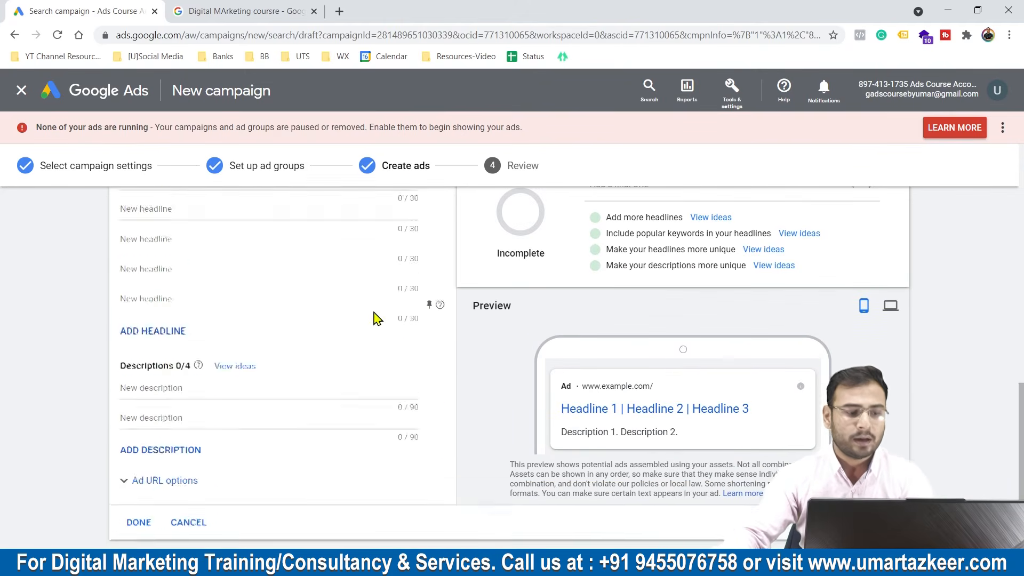
scroll(378, 318, "down", 1)
left_click(128, 453)
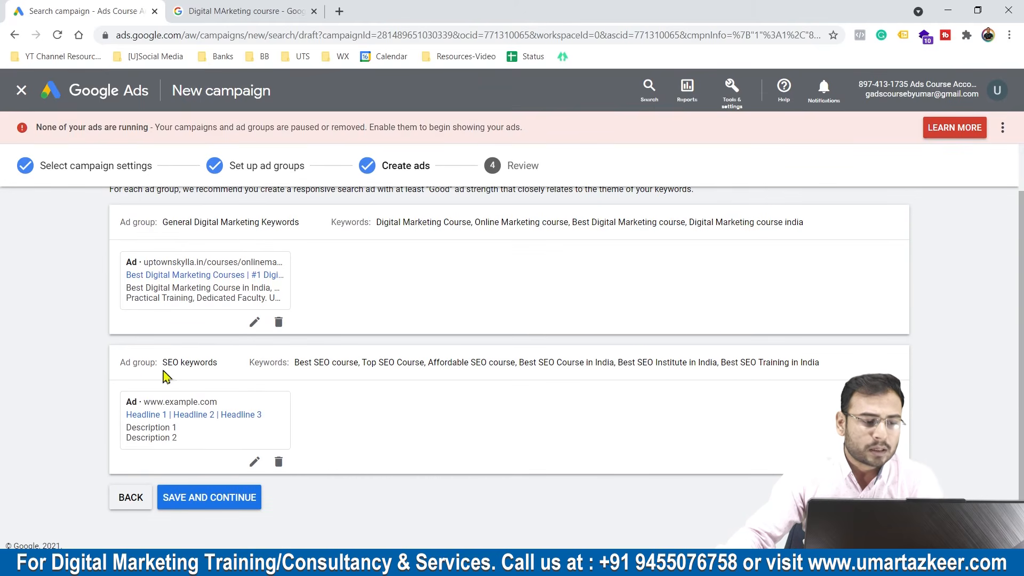
- Look over the finished ad, and delete the blank placeholder ad from the SEO keywords ad group
scroll(235, 263, "up", 1)
left_click_drag(198, 272, 320, 297)
left_click(171, 275)
scroll(233, 336, "down", 1)
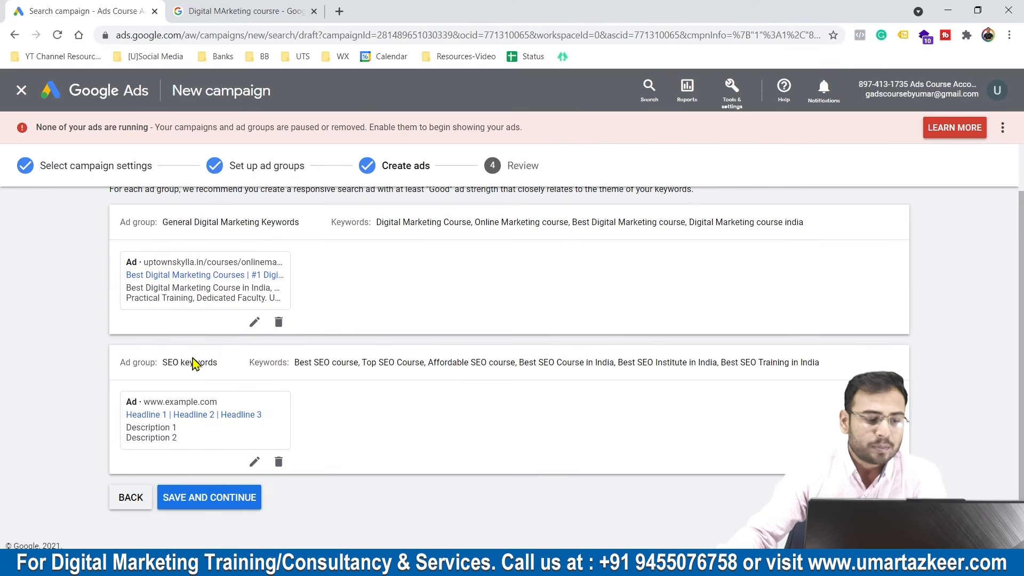
left_click(278, 462)
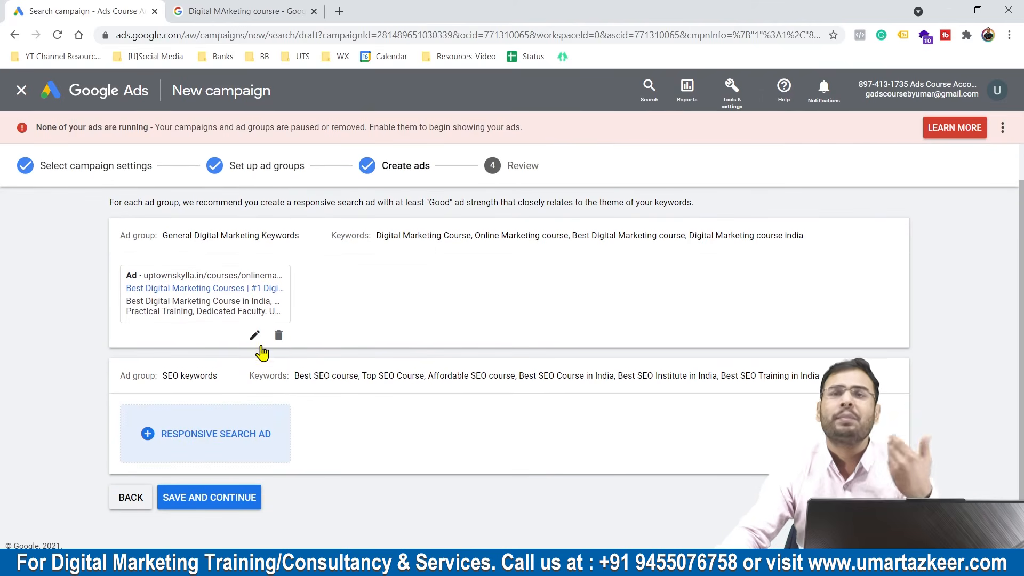
- Save the ads and publish the campaign without fixing the billing issue
left_click(222, 499)
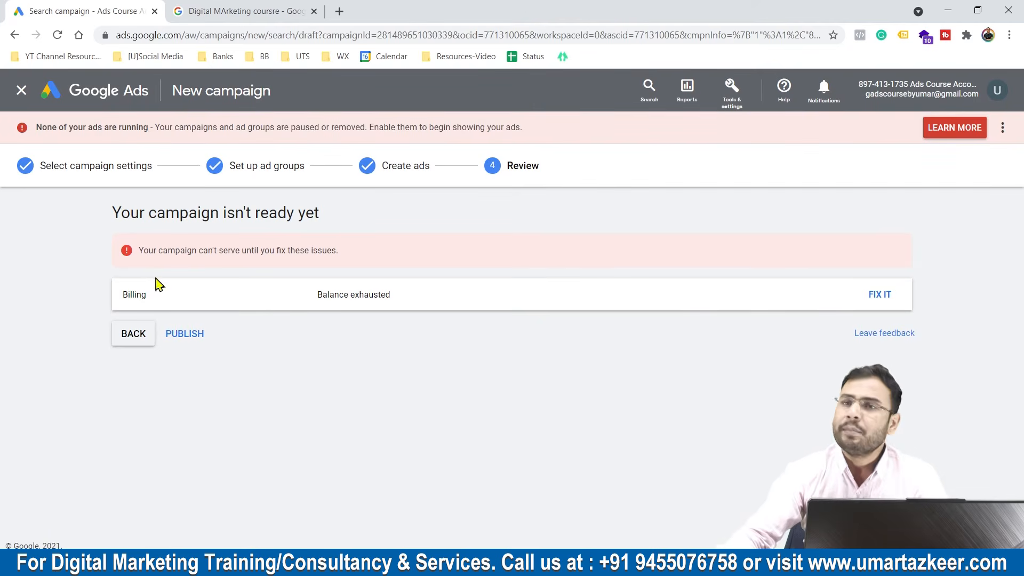
left_click(169, 334)
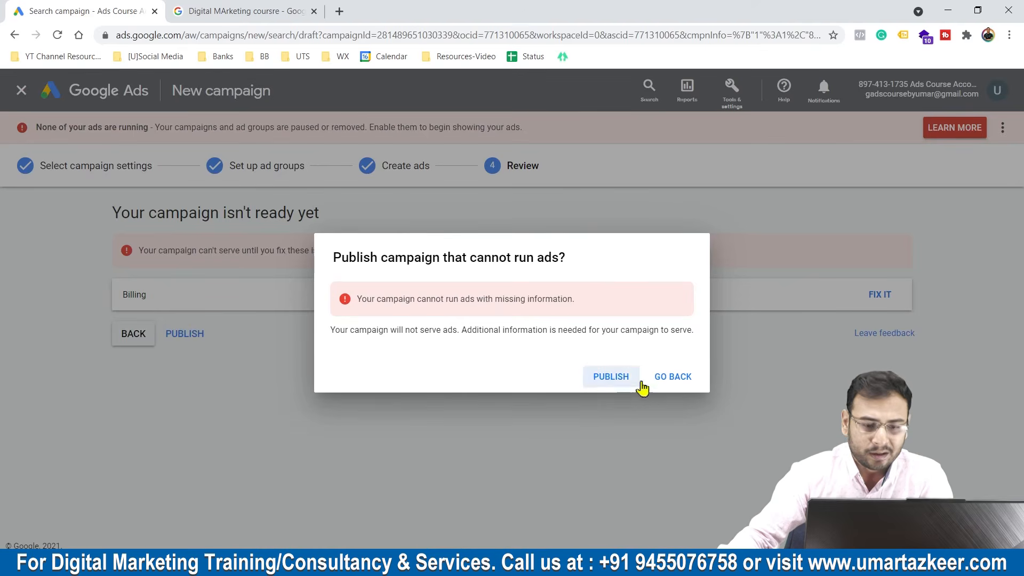
left_click(613, 377)
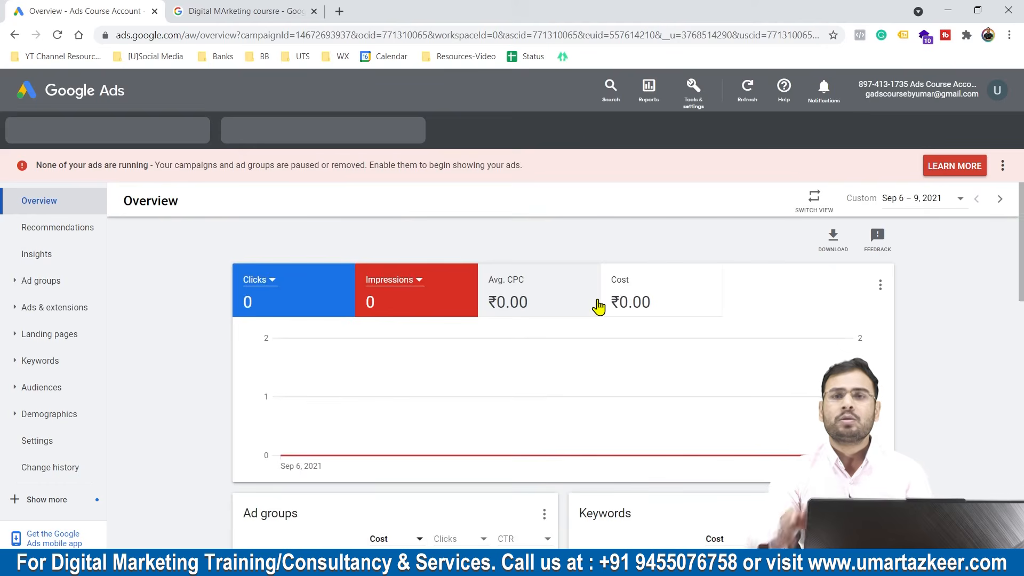
- Look over the published campaign's overview and select that campaign in the campaign list
scroll(261, 390, "down", 8)
scroll(342, 359, "up", 8)
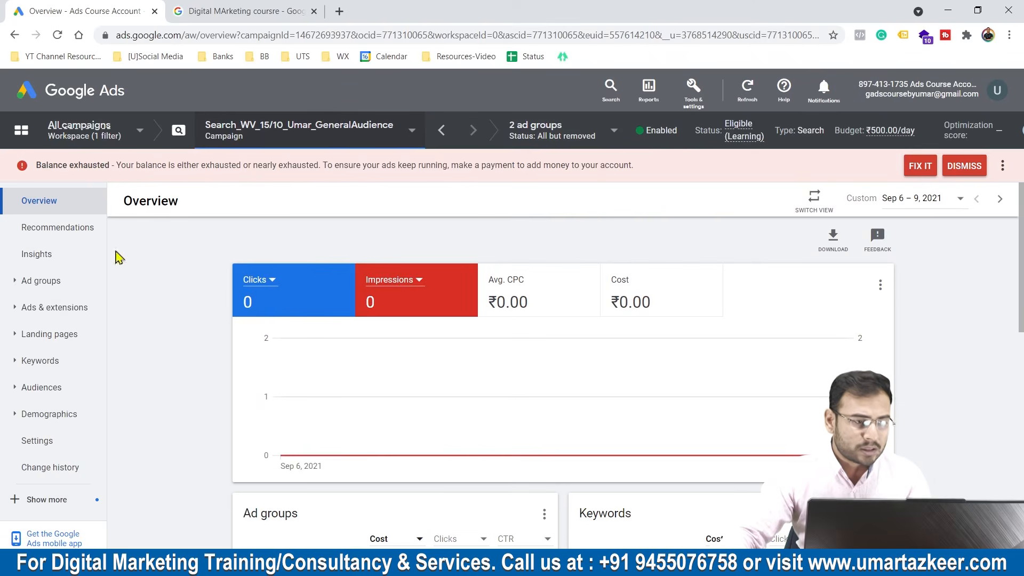
left_click(266, 132)
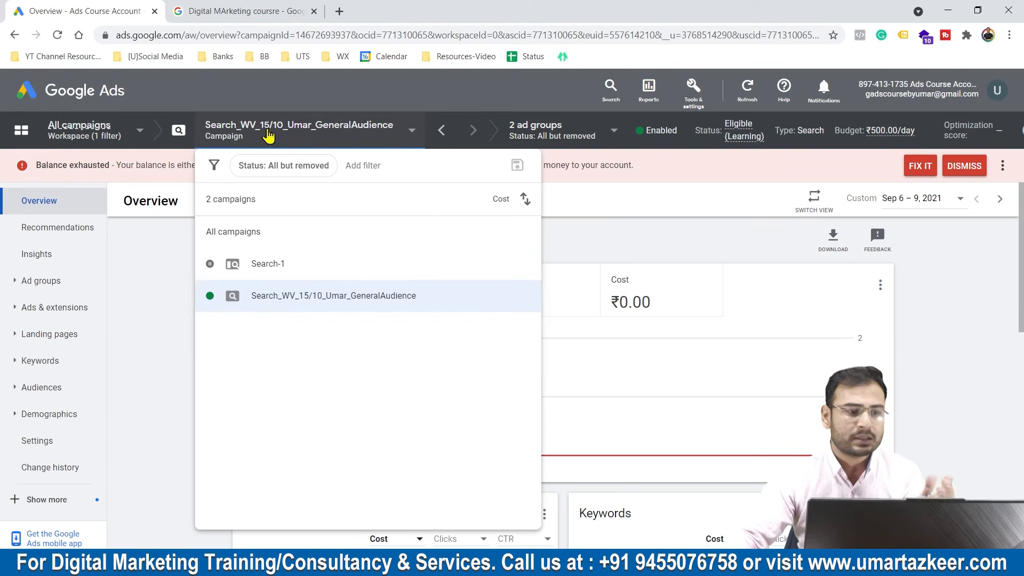
left_click(296, 296)
scroll(475, 393, "down", 2)
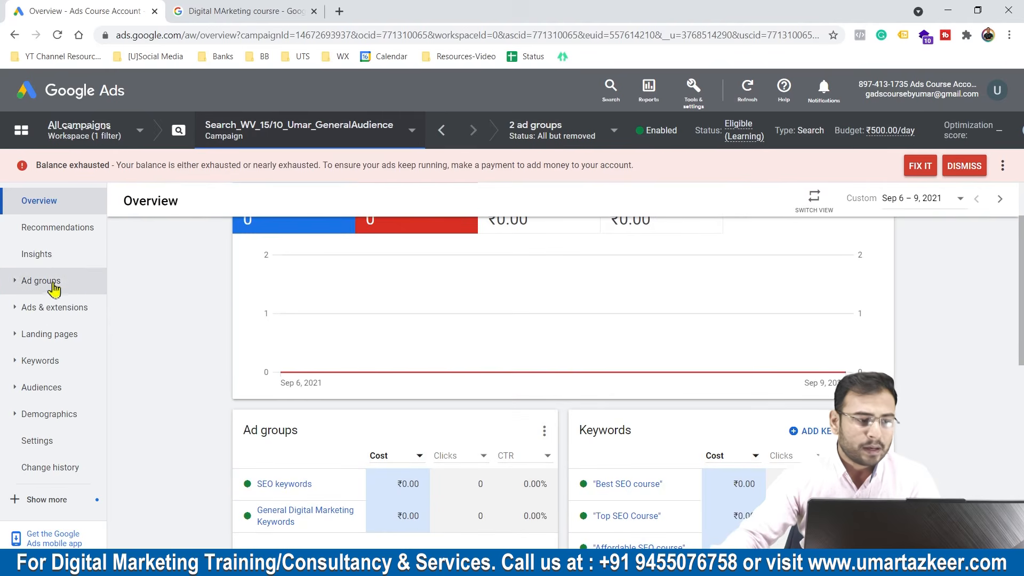
scroll(64, 270, "up", 2)
- Switch to the Search-1 campaign and back to the newly published one, and view its ad groups
left_click(436, 131)
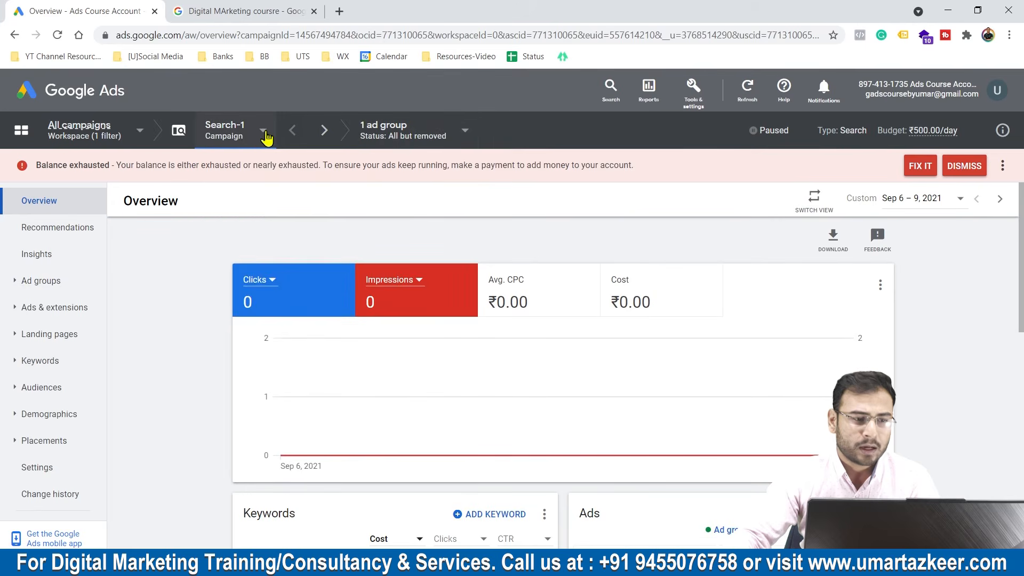
left_click(264, 133)
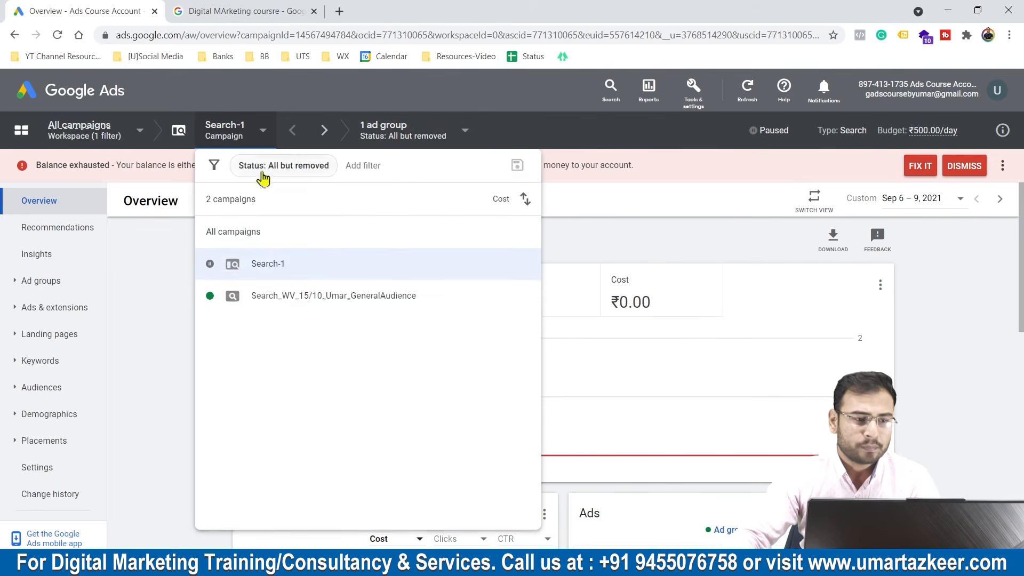
left_click(292, 300)
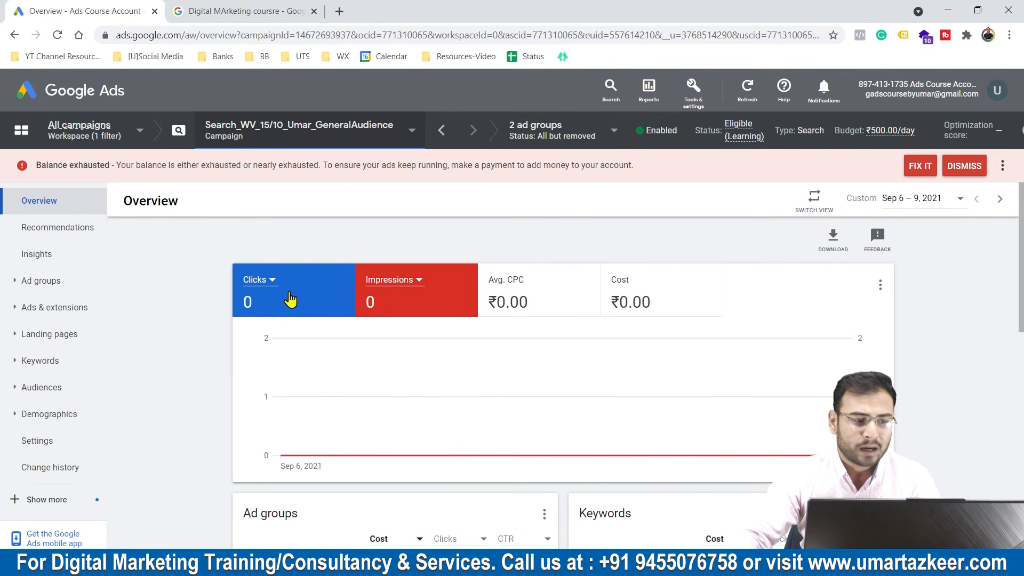
left_click(60, 282)
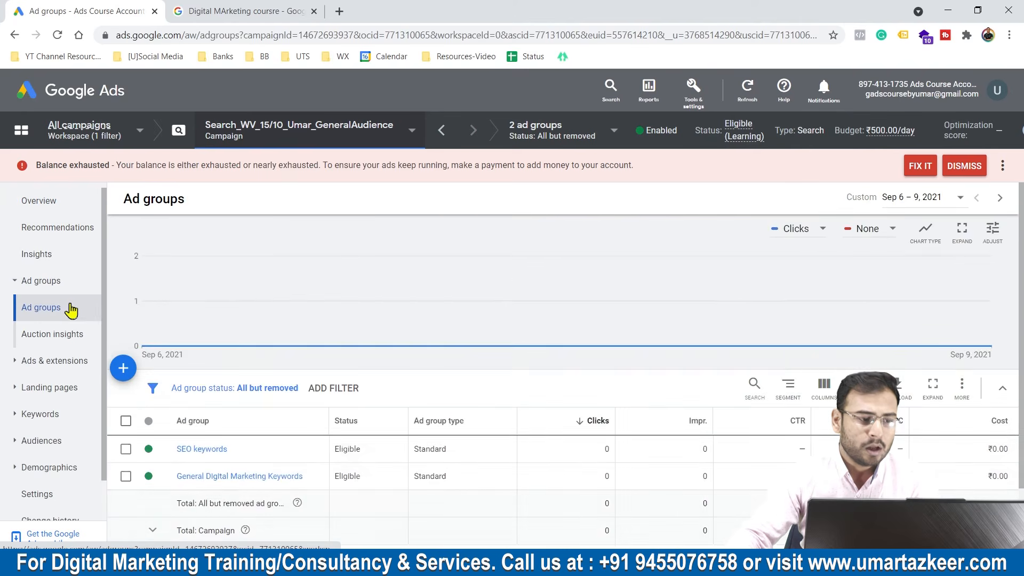
scroll(267, 325, "down", 2)
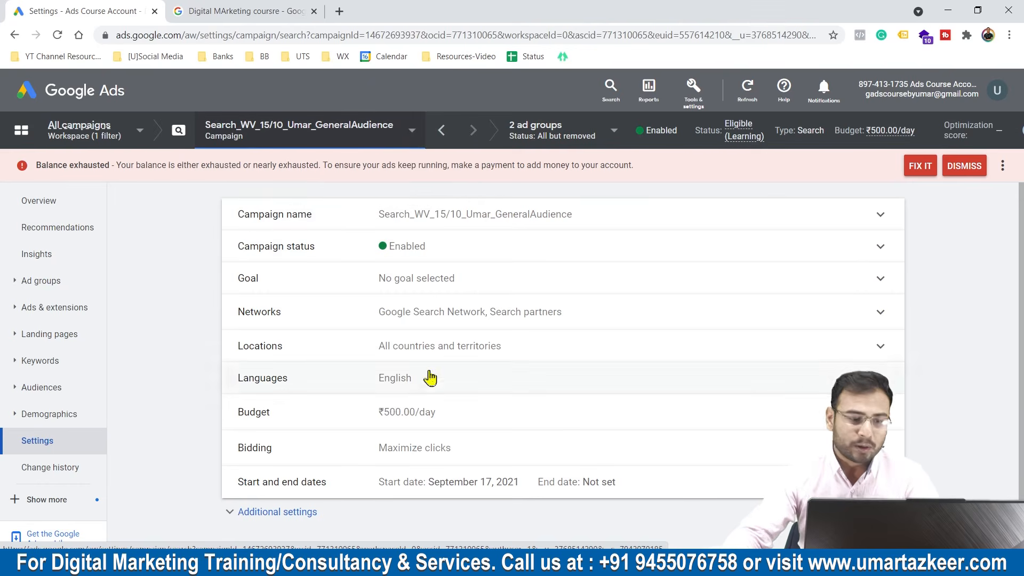
- Review the campaign's budget and bidding settings, and expand its additional settings to look through them
left_click(445, 416)
left_click(885, 425)
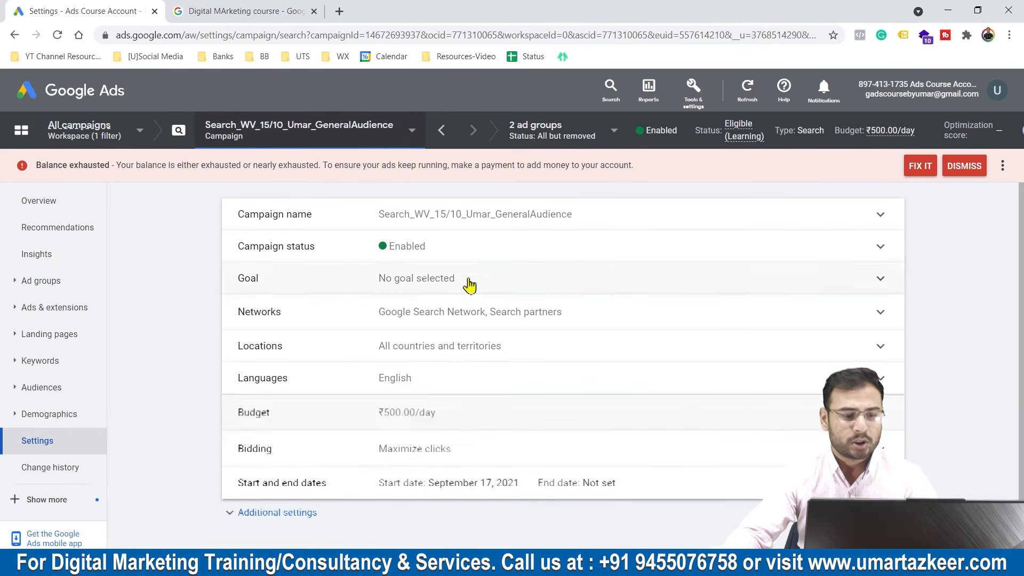
left_click(369, 450)
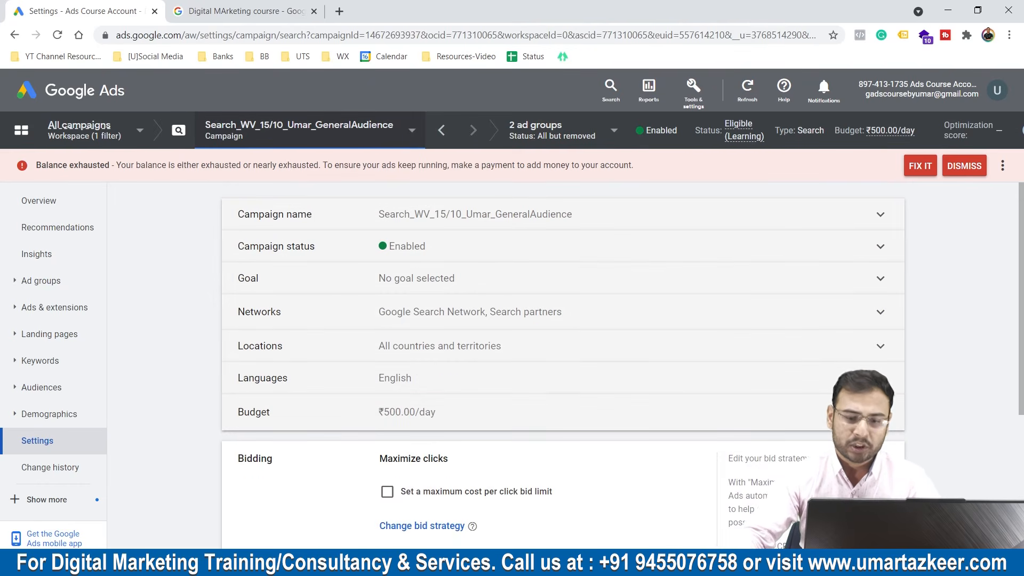
left_click(880, 458)
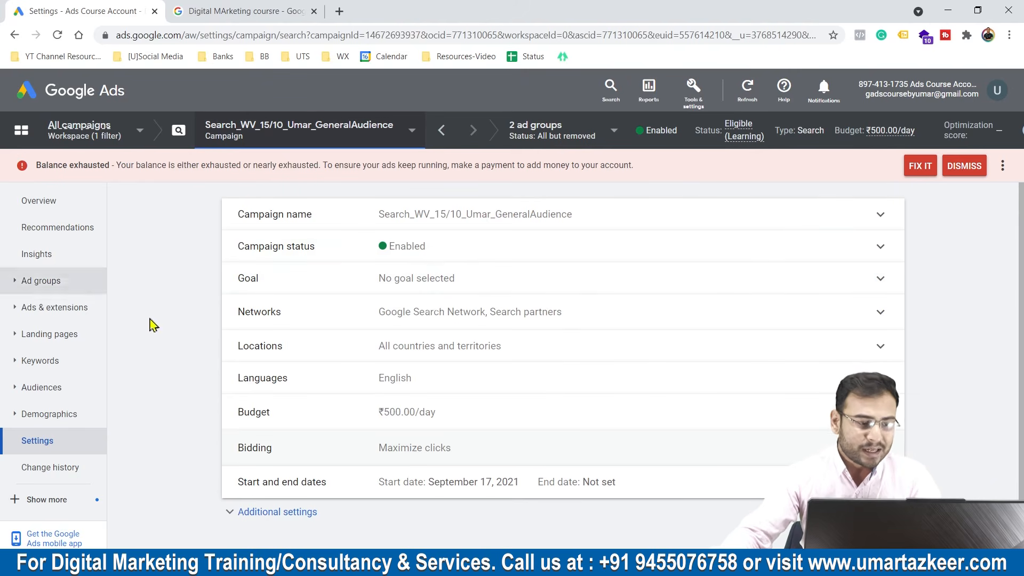
left_click(245, 512)
scroll(368, 427, "down", 3)
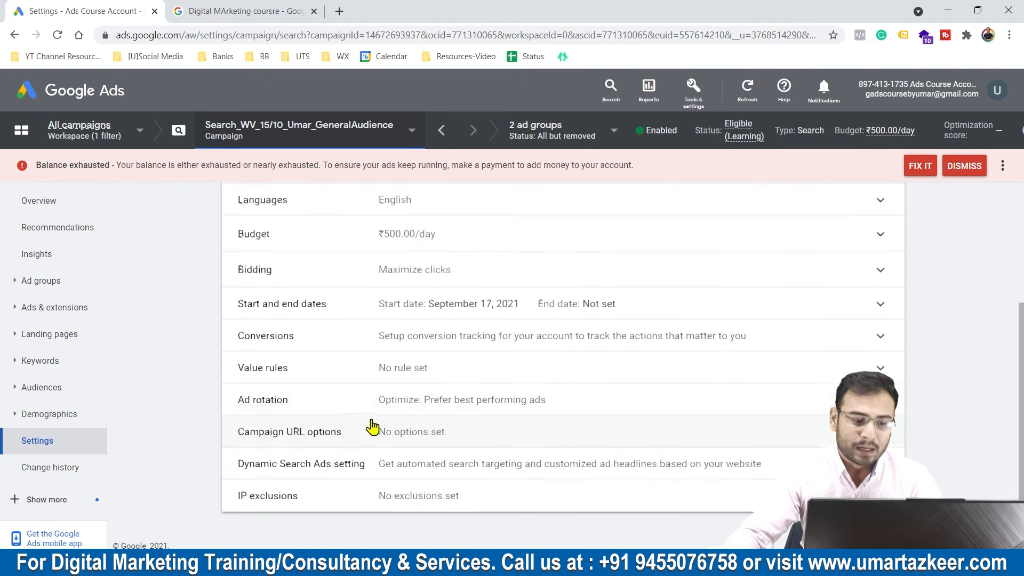
scroll(331, 423, "up", 3)
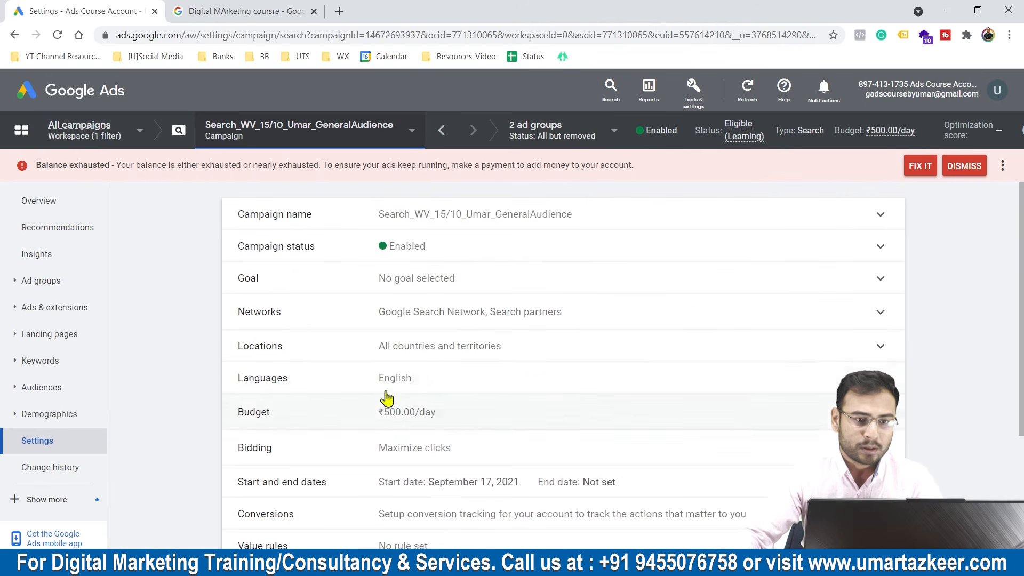
- Examine the General Digital Marketing Keywords ad group's settings, including the additional settings and ad rotation options
left_click(537, 127)
left_click(573, 267)
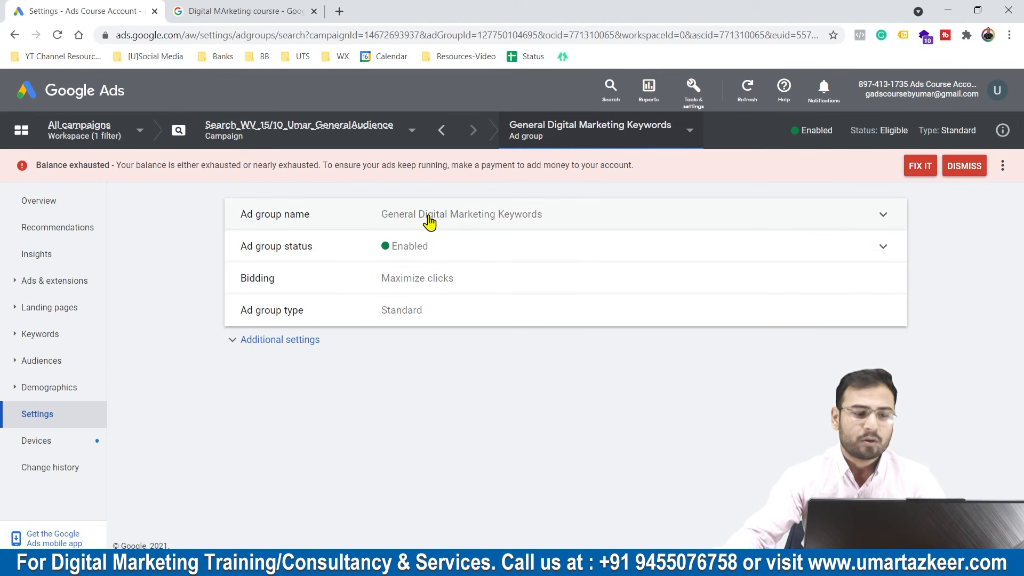
left_click(282, 341)
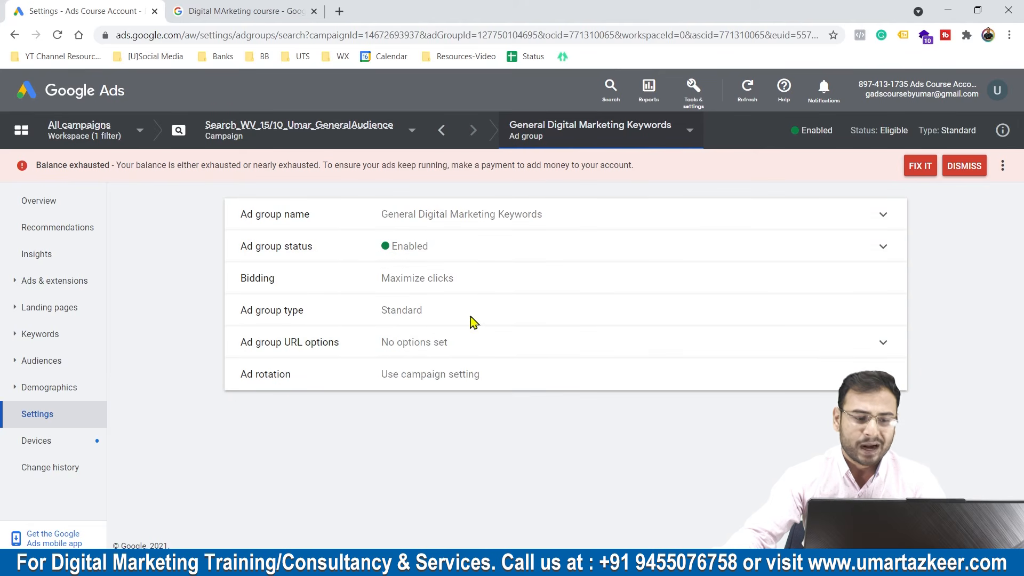
left_click(336, 378)
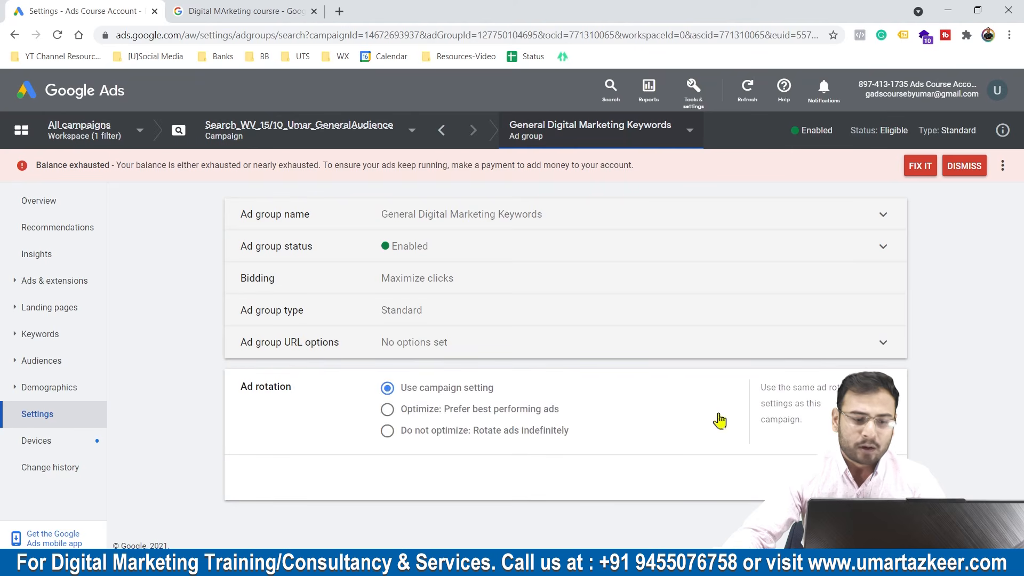
left_click(836, 478)
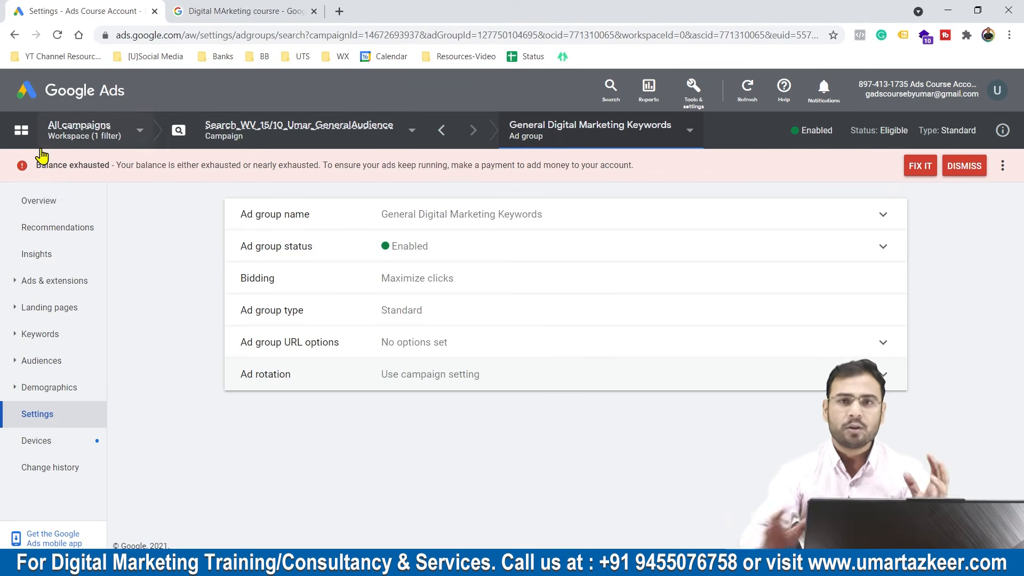
mouse_move(41, 155)
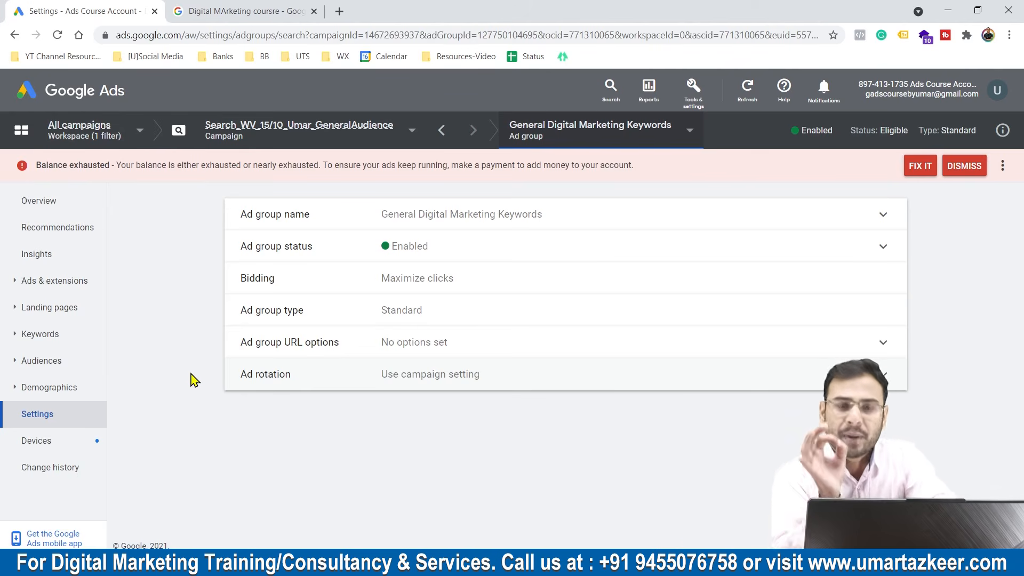
- Return to the campaign-level settings and view the Networks options
left_click(272, 125)
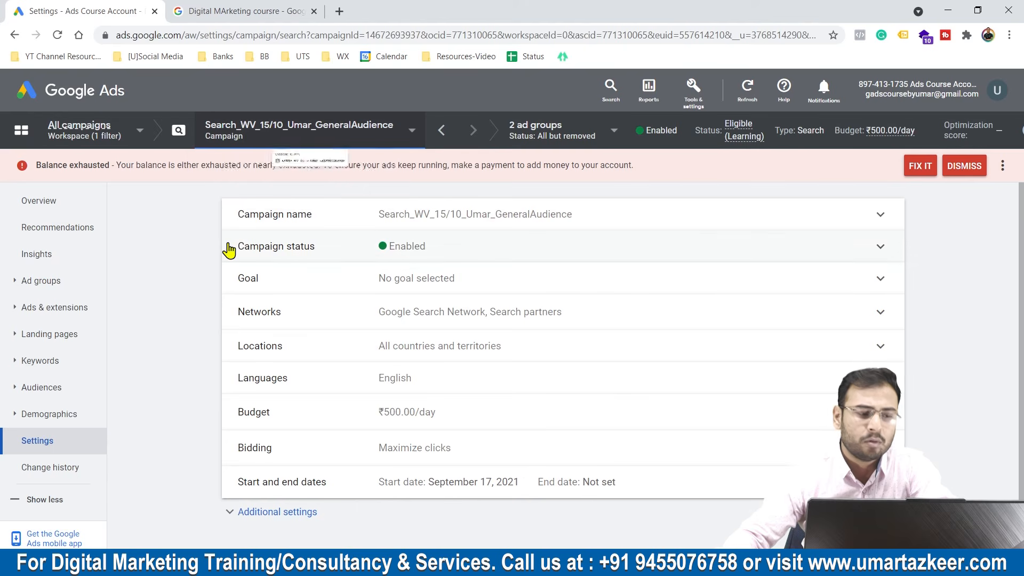
left_click(334, 313)
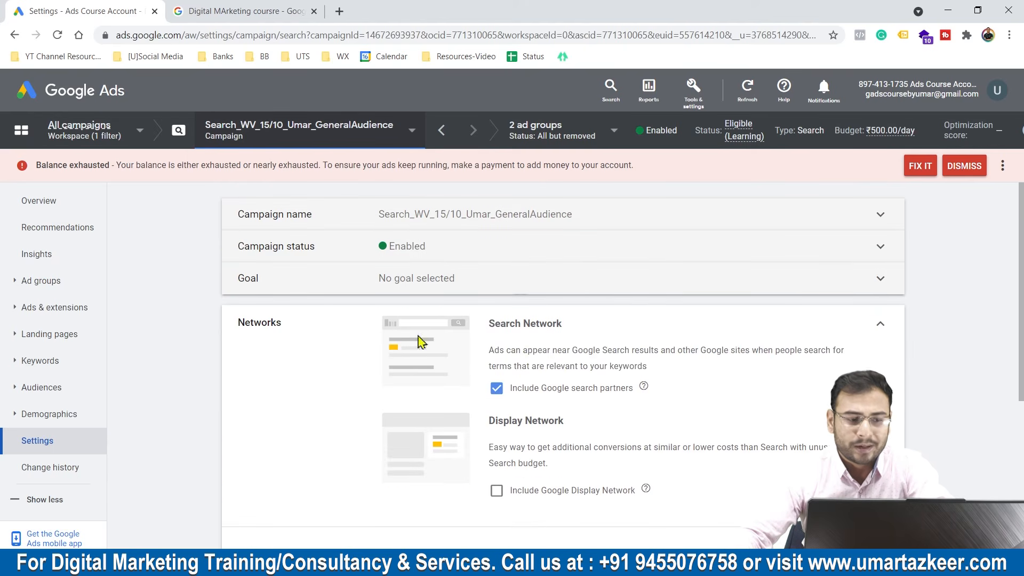